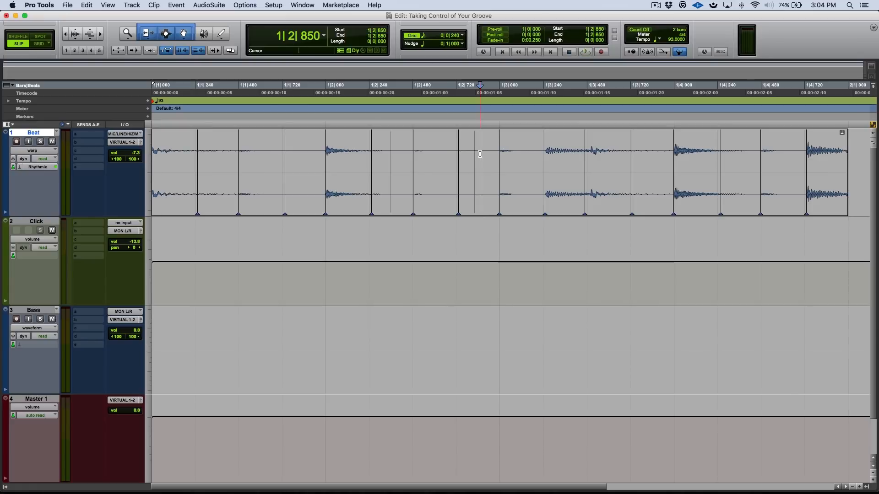
Step: Switch to Logic Pro X and place the playhead at the gap just before 1 3 3
key("super+Tab")
key("super+Tab")
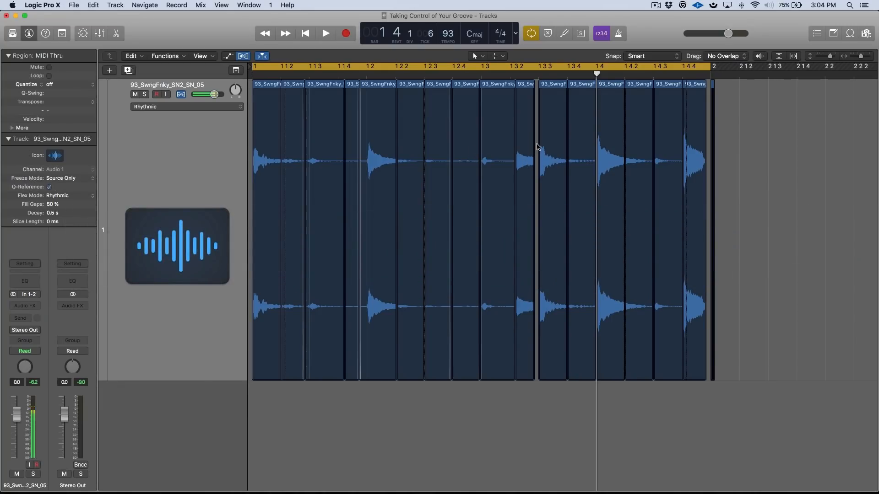
left_click(537, 74)
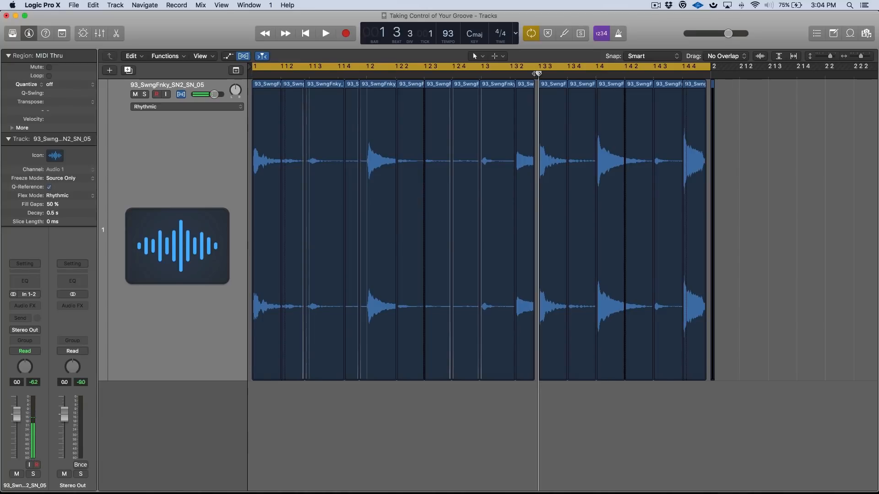
Step: Extend the start of the region at 1 3 3 back to the end of the preceding region, closing the gap between them
key("super+Right")
key("super+Right")
key("super+Right")
key("super+Right")
key("super+Right")
key("super+Right")
key("super+Right")
key("super+Right")
key("super+Right")
key("super+Left")
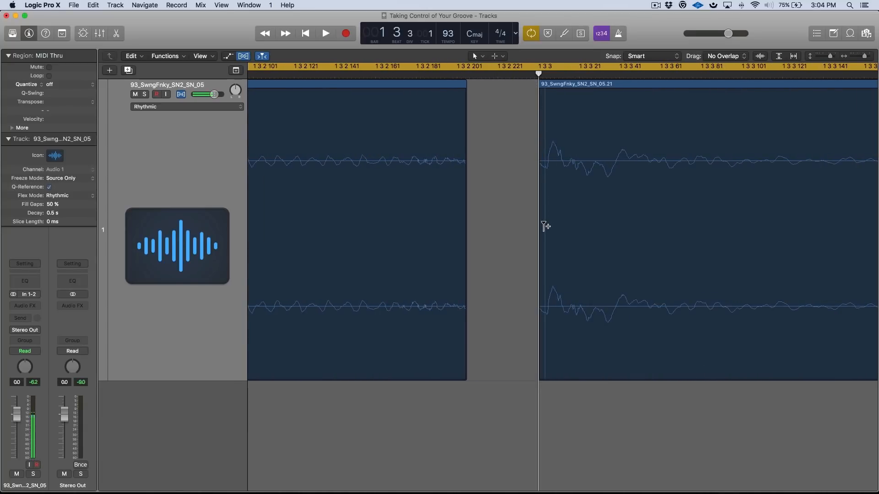
left_click_drag(540, 231, 477, 244)
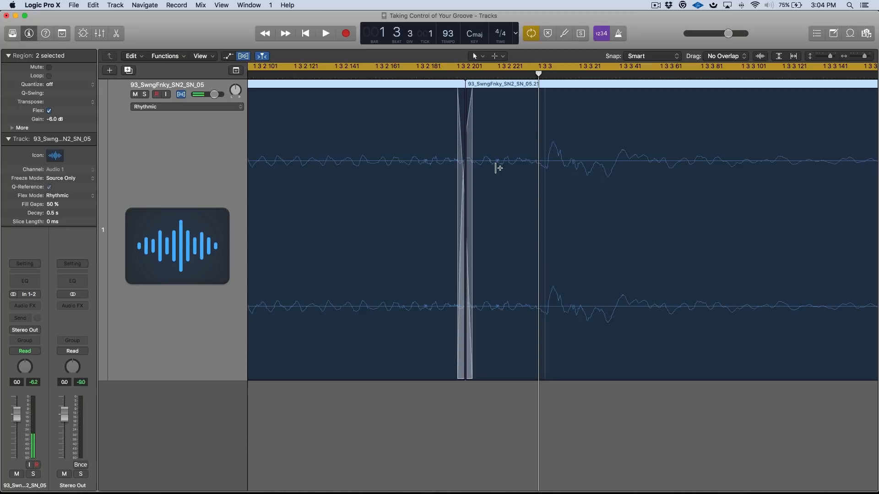
scroll(491, 212, "right", 3)
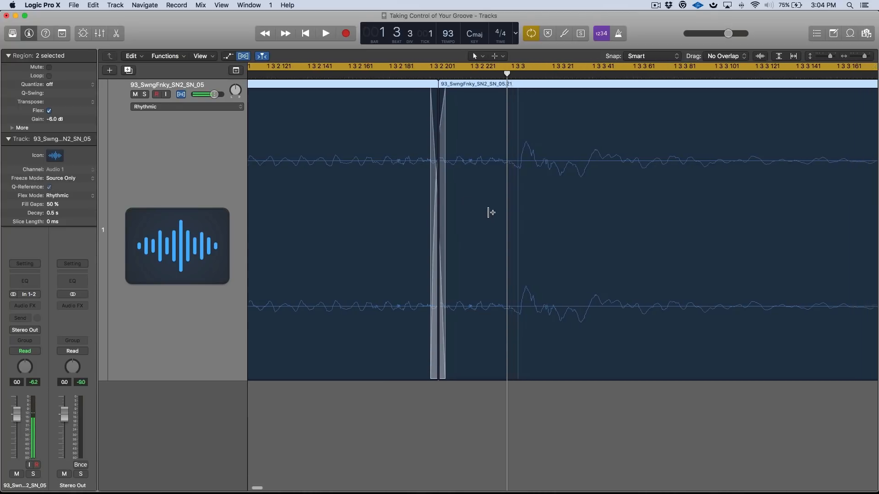
scroll(491, 212, "right", 5)
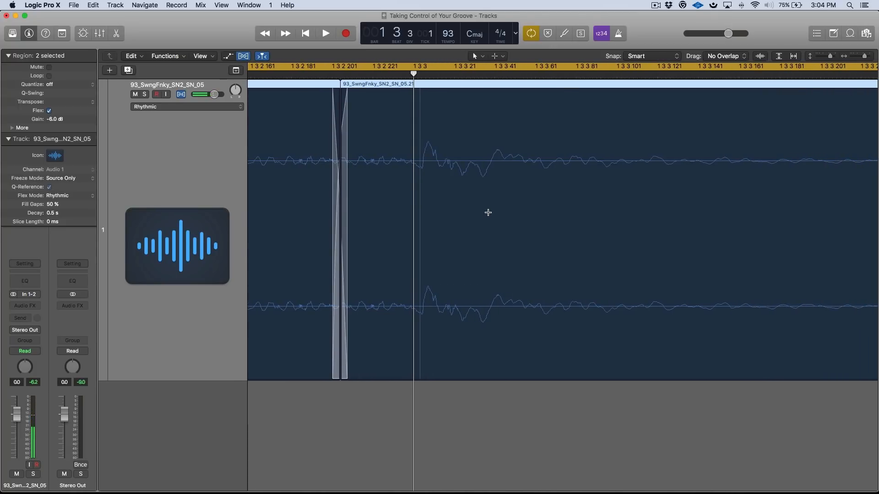
scroll(488, 212, "down", 10)
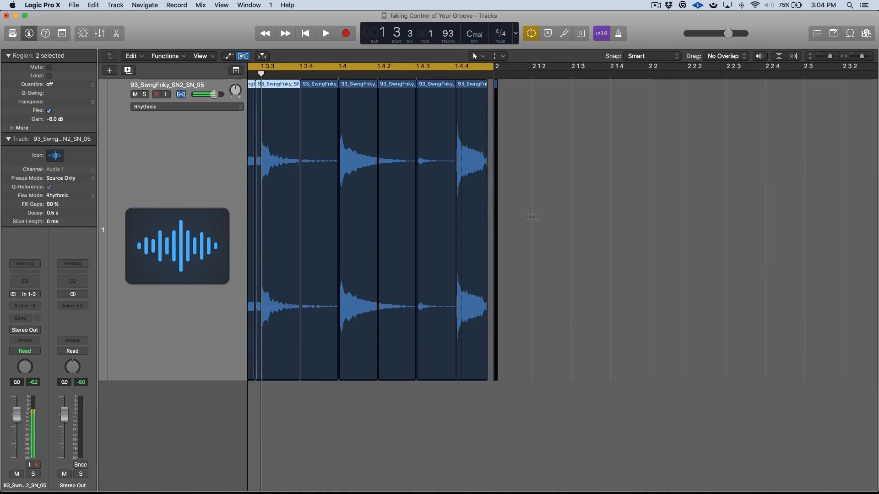
scroll(549, 215, "left", 15)
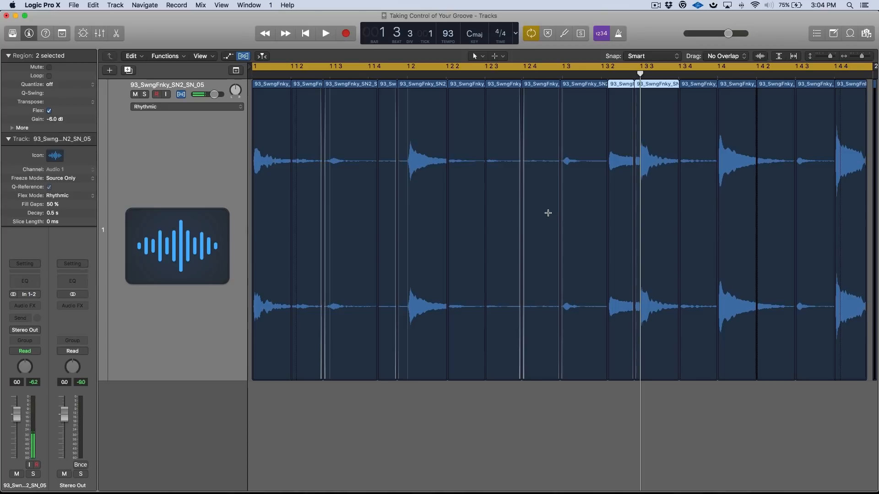
Step: Switch to Pro Tools and disable Elastic Audio on the Beat track, reverting its clips to their original length
key("super+Tab")
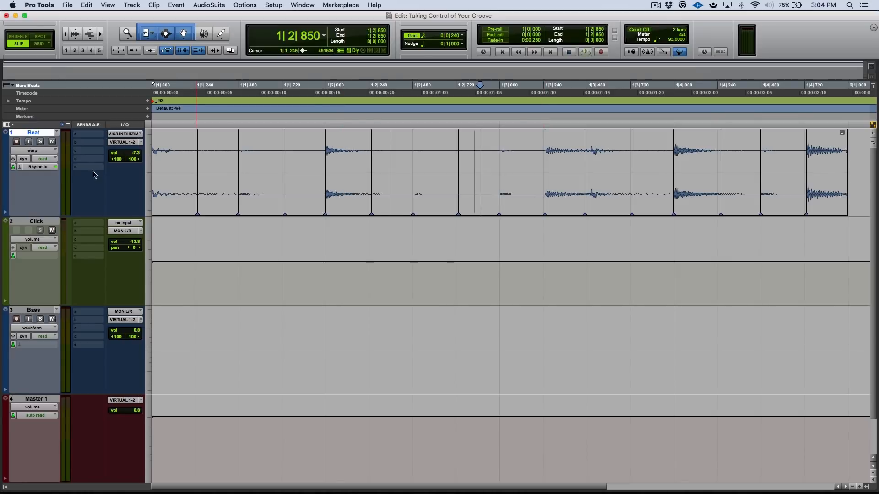
left_click(20, 167)
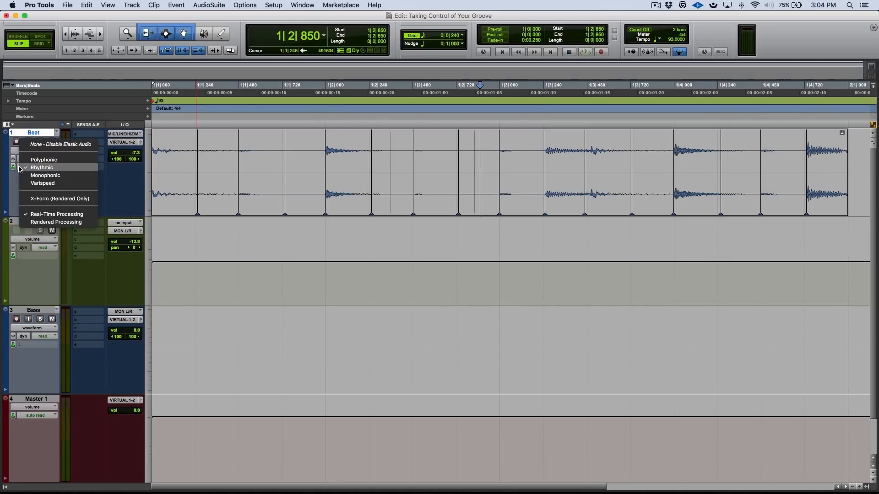
left_click(51, 144)
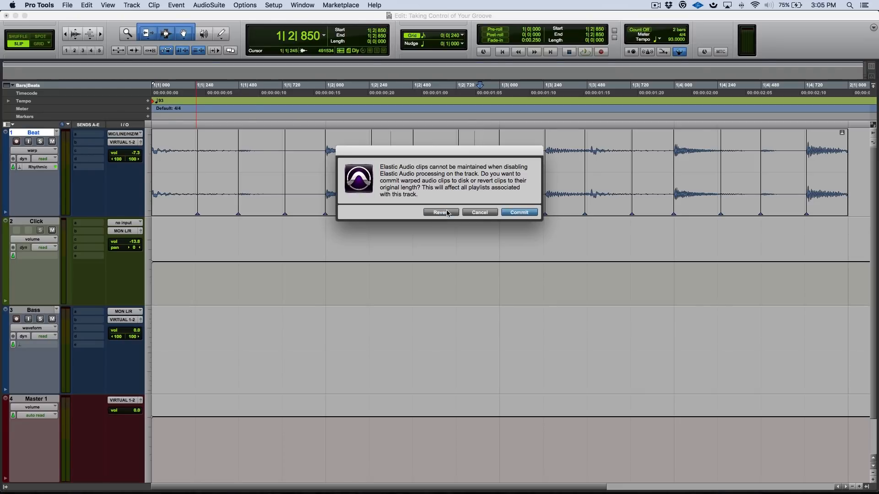
left_click(448, 212)
Step: Select the one-bar clip on the Beat track, then solo the track and listen to it
left_click(476, 196)
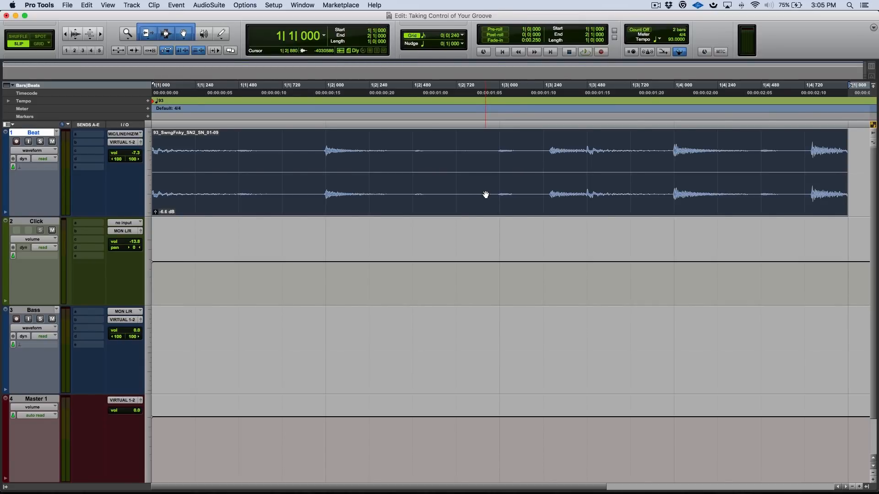
key("shift+s")
key("space")
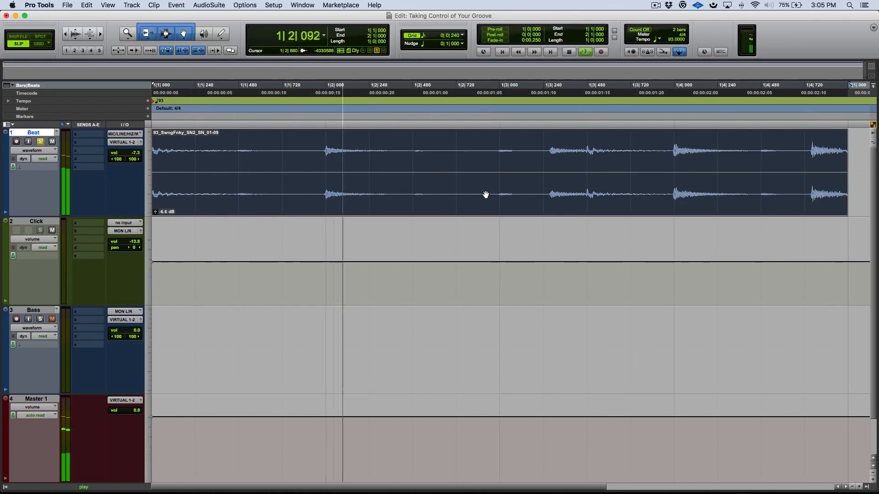
key("space")
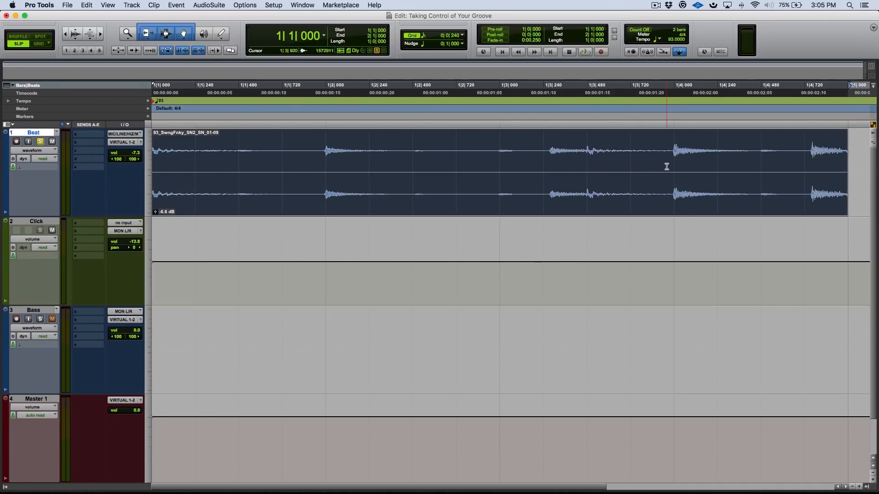
Step: Increase the vertical waveform zoom so the Beat clip's quieter hits are easier to see
key("super+alt+bracketright")
key("super+alt+bracketright")
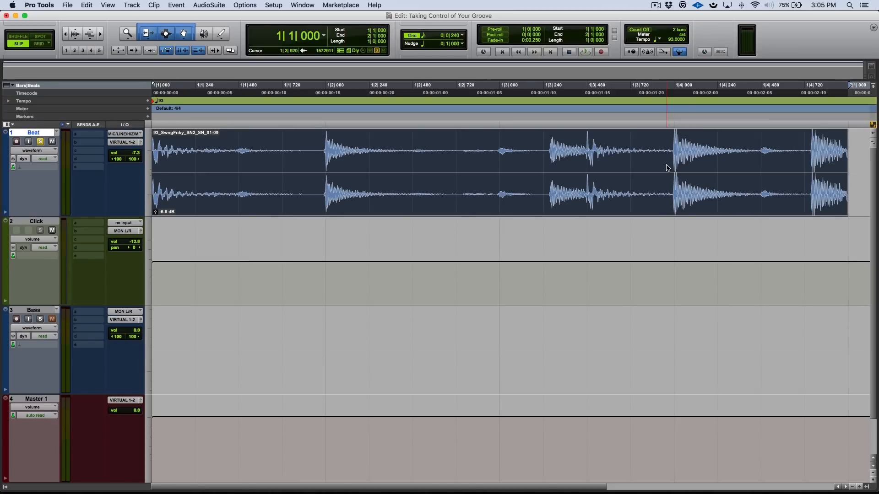
key("super+alt+bracketright")
key("super+alt+bracketleft")
key("super+alt+bracketright")
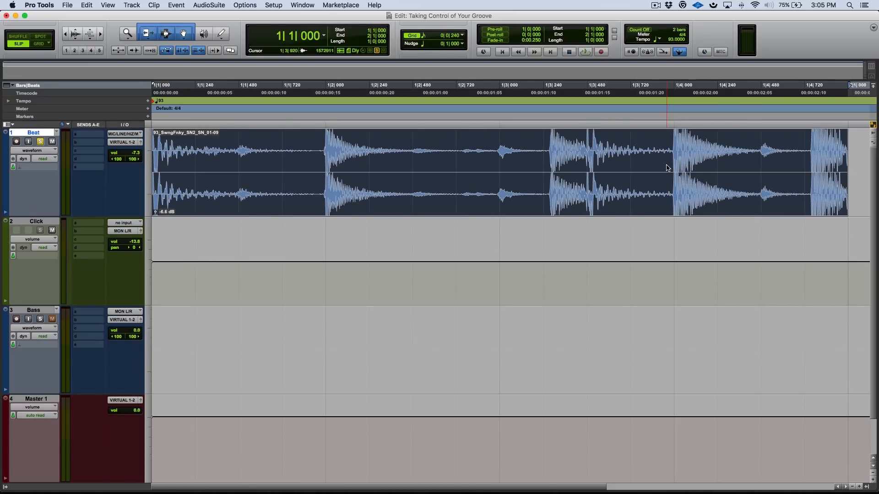
key("super+alt+bracketleft")
key("super+alt+bracketright")
Step: Examine the Beat track's timebase options at enlarged track height, keeping Ticks selected, and restore the track height
key("ctrl+Up")
key("ctrl+Up")
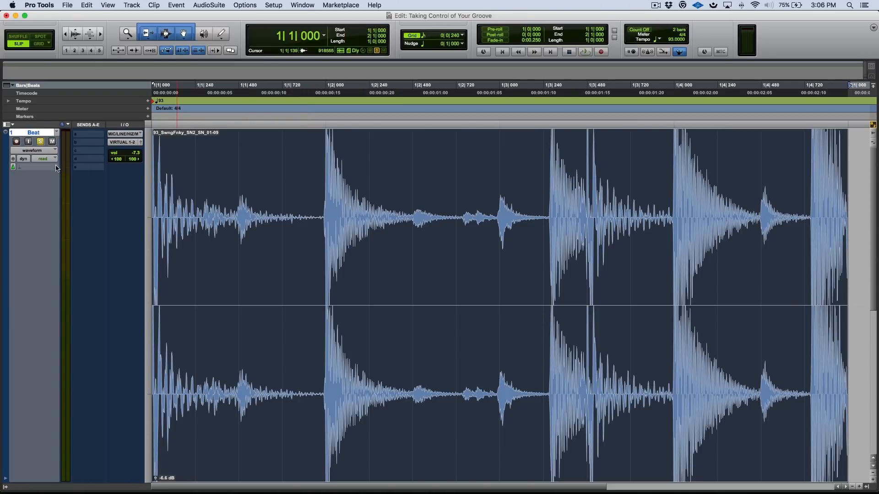
left_click(13, 167)
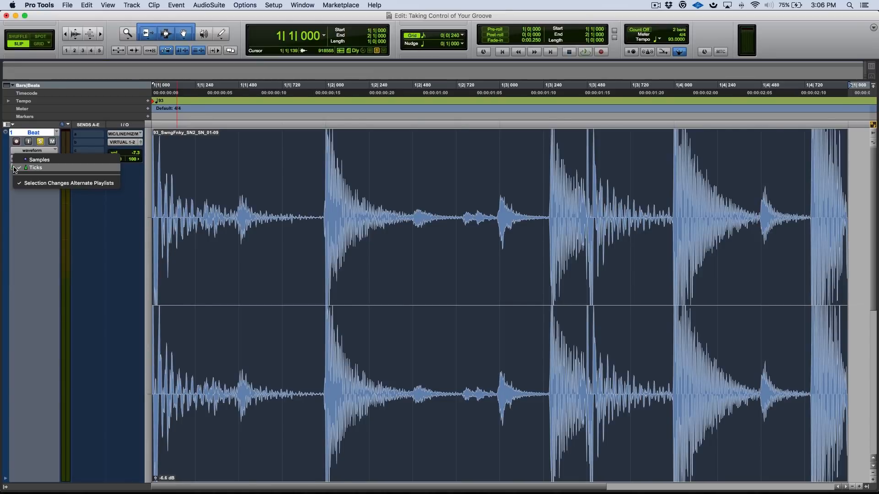
left_click(44, 169)
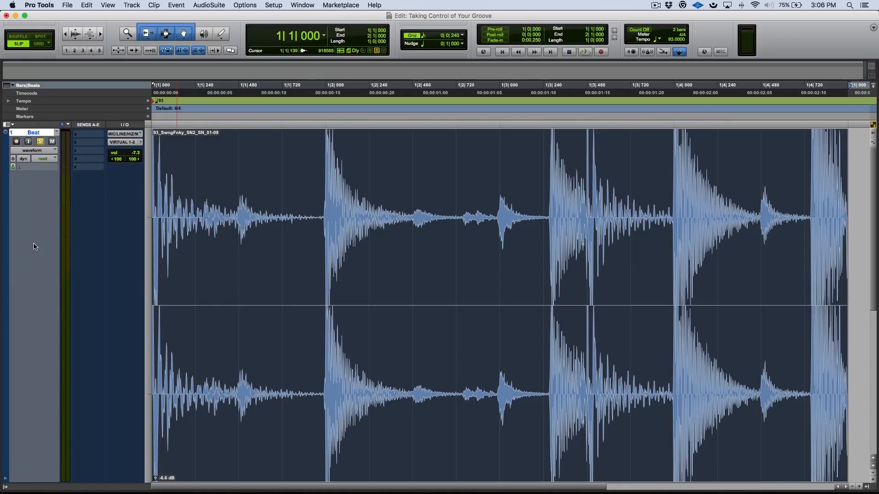
key("ctrl+Down")
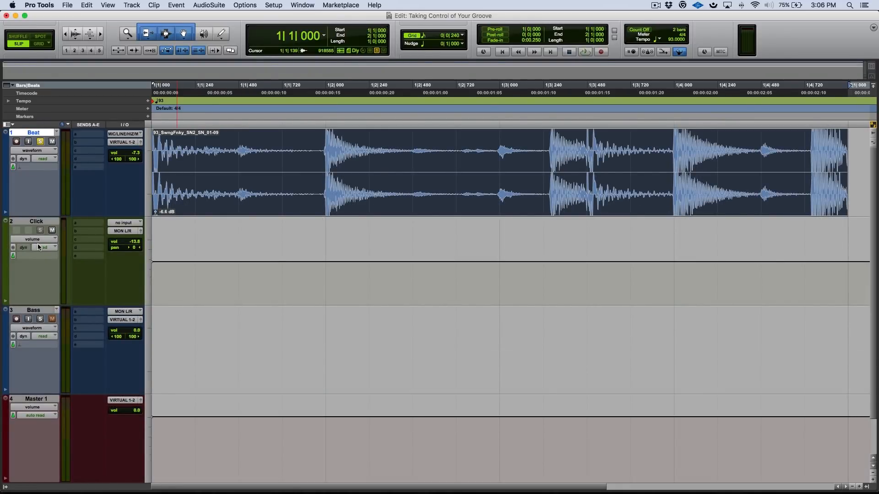
Step: Try the Samples timebase on the Click and Bass tracks and return them to Ticks
left_click(13, 257)
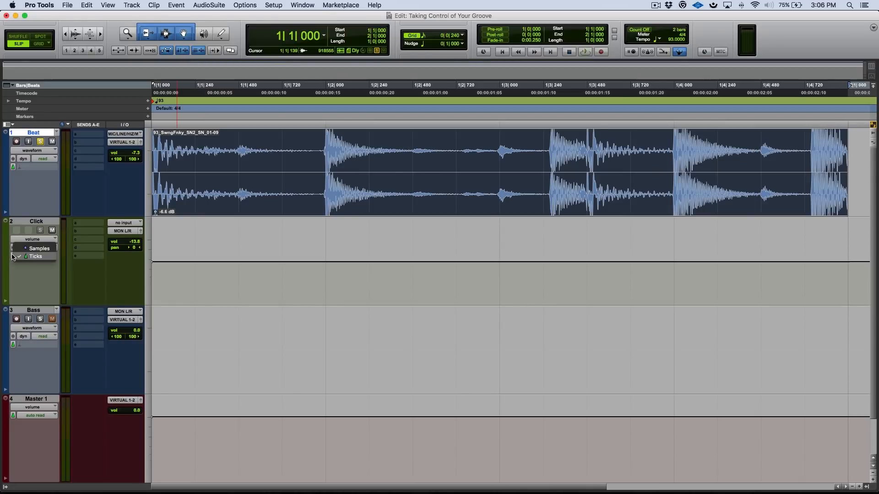
left_click(14, 344)
left_click(25, 350)
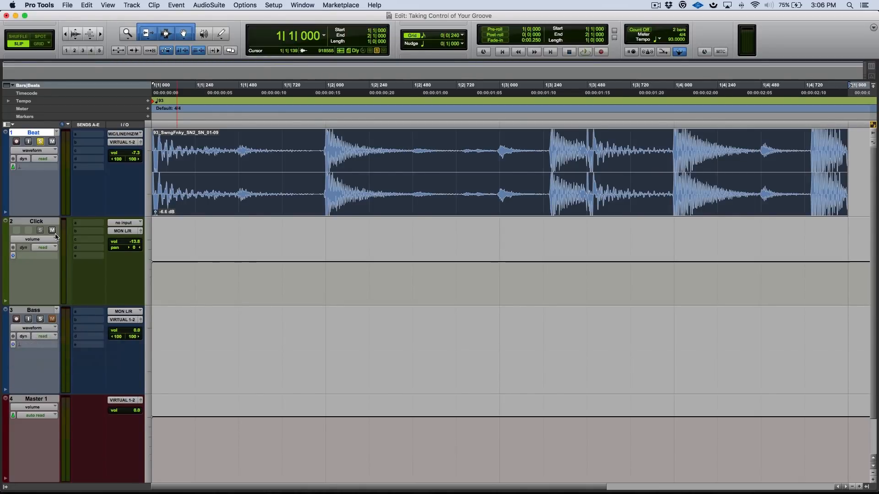
left_click(13, 168)
left_click(30, 171)
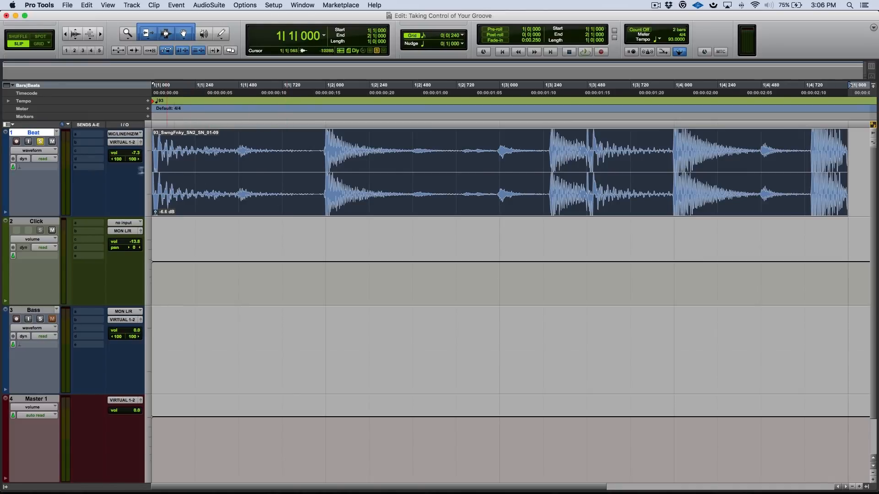
Step: Enable Elastic Audio on the Beat track with the Polyphonic algorithm
left_click(45, 170)
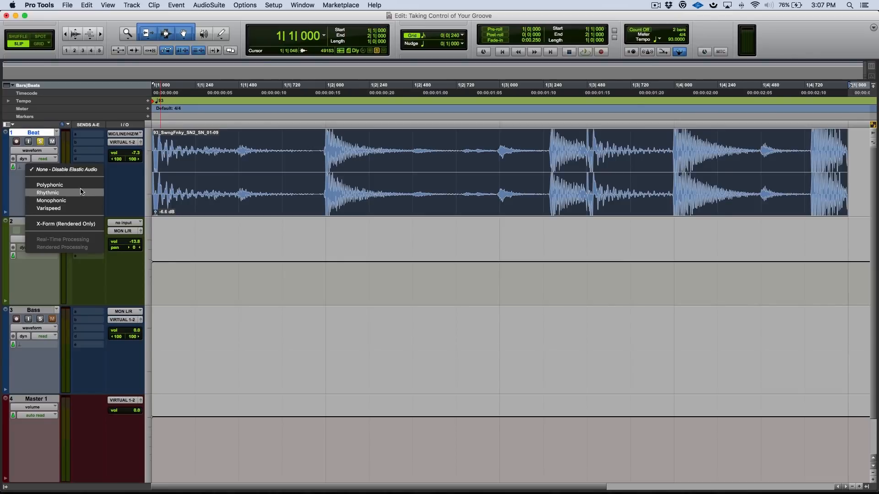
left_click(82, 188)
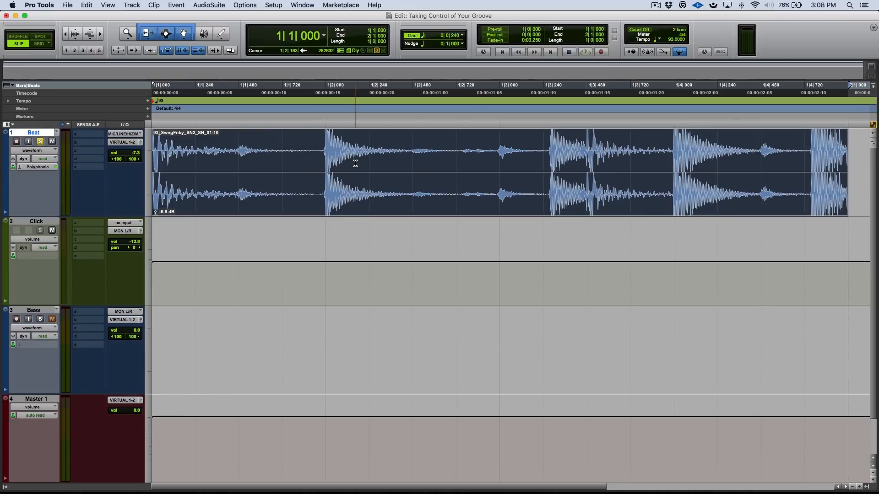
Step: Look through the Beat track's volume, mute and volume trim views
left_click(50, 152)
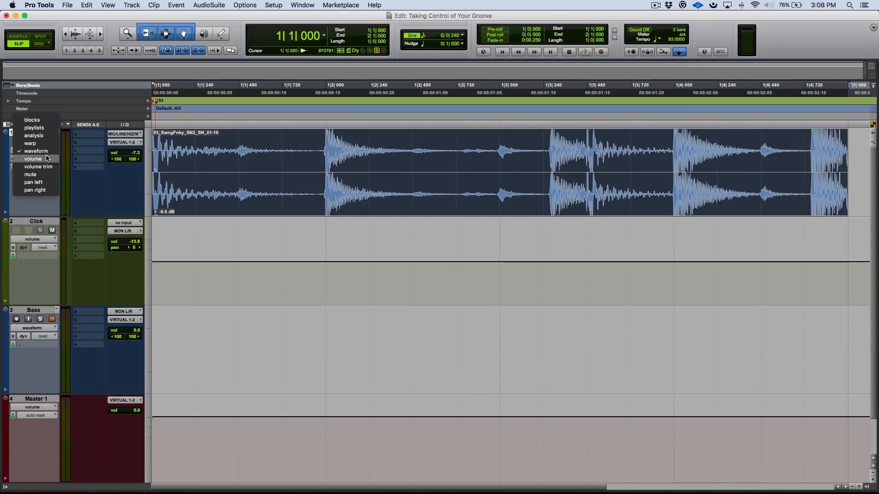
left_click(47, 158)
left_click(50, 151)
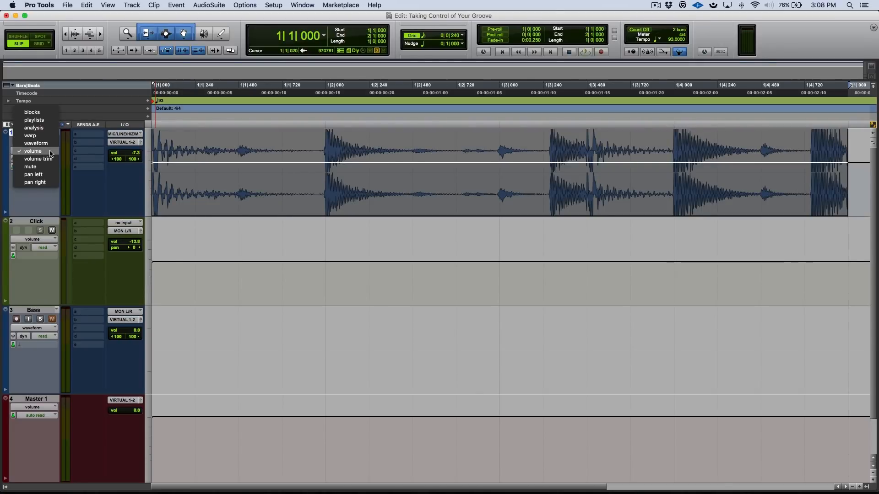
left_click(46, 166)
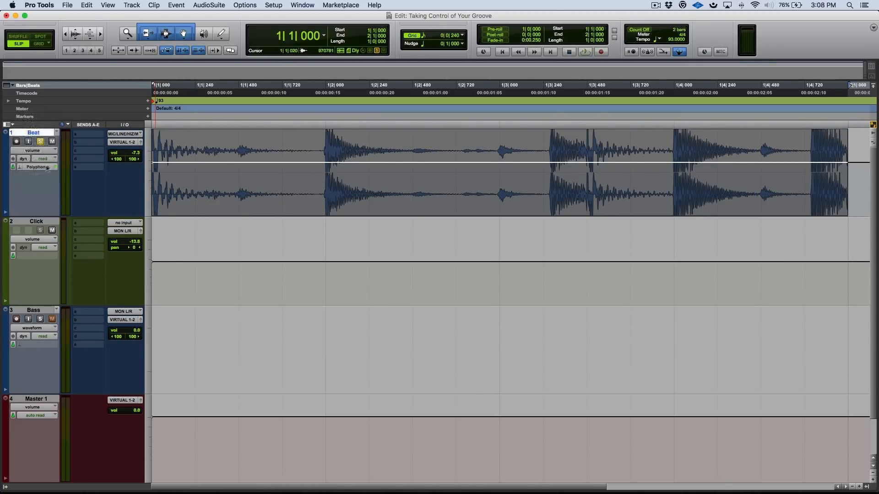
left_click(54, 151)
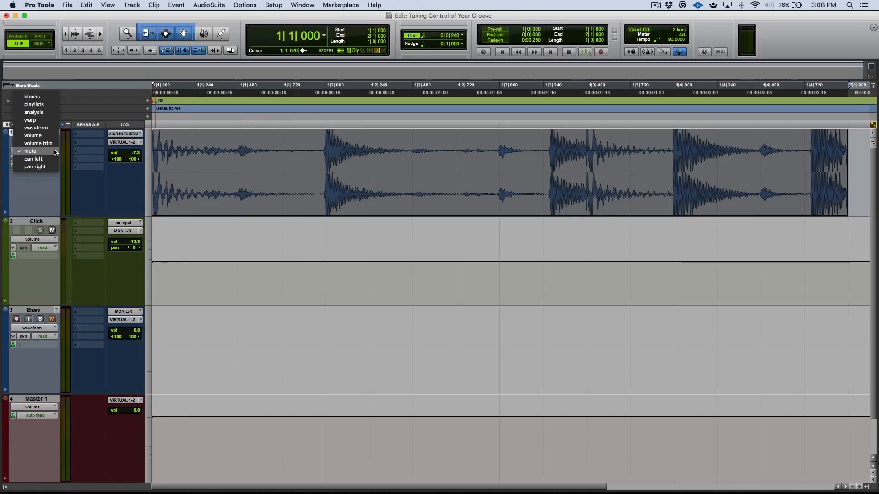
left_click(53, 143)
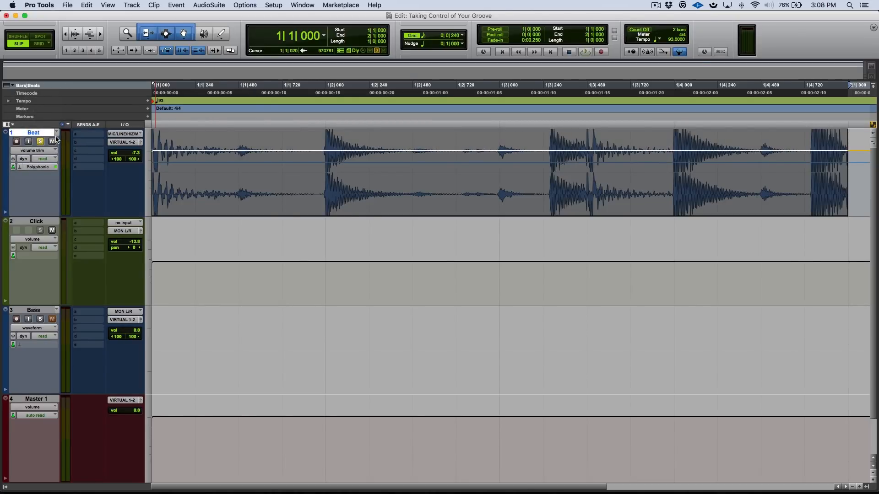
Step: Display the Beat track's analysis view to inspect its event markers, and switch the track to warp view
left_click(53, 151)
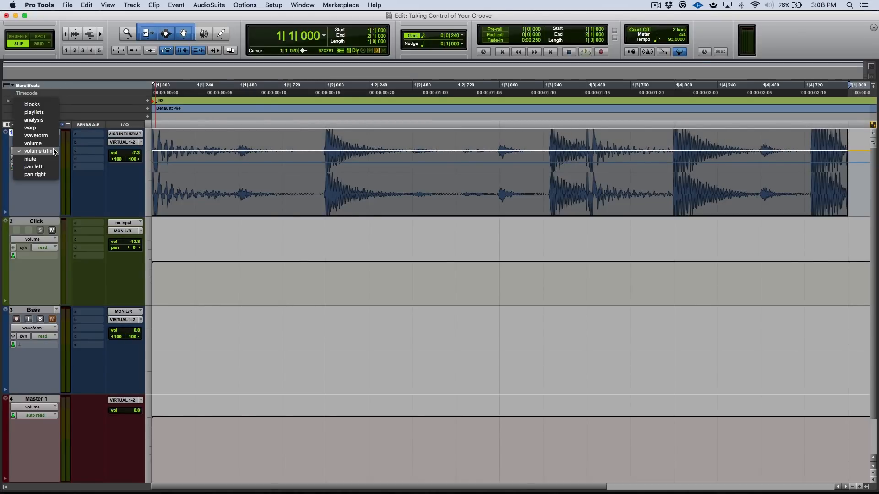
left_click(51, 120)
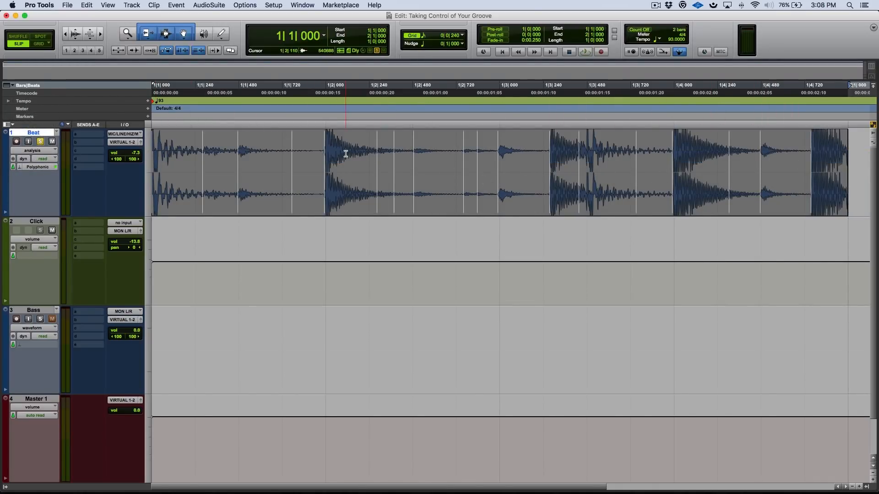
left_click(52, 151)
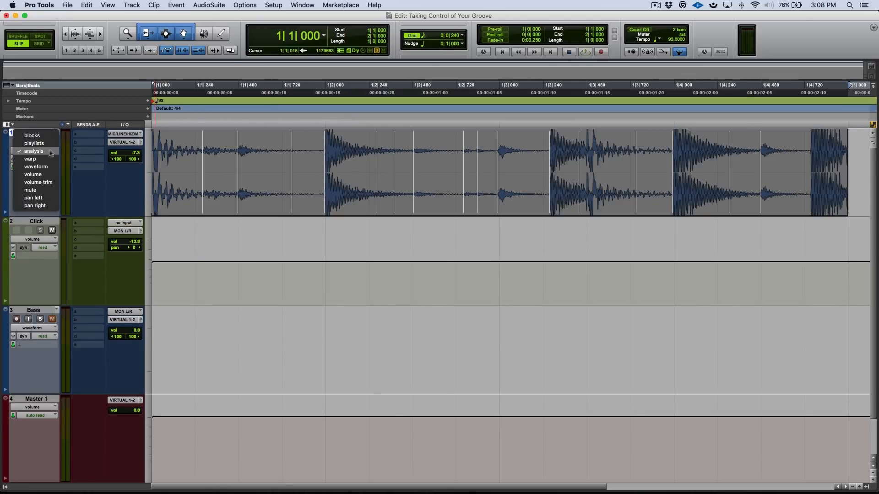
left_click(47, 158)
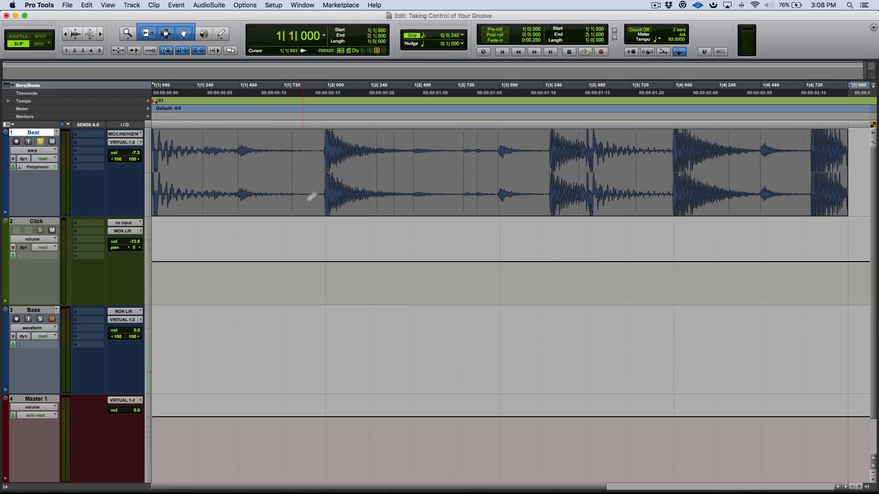
Step: Add warp markers to the Beat clip at the event markers just before and after the hit at 1|2|000
left_click(318, 247)
left_click(313, 205)
left_click(454, 256)
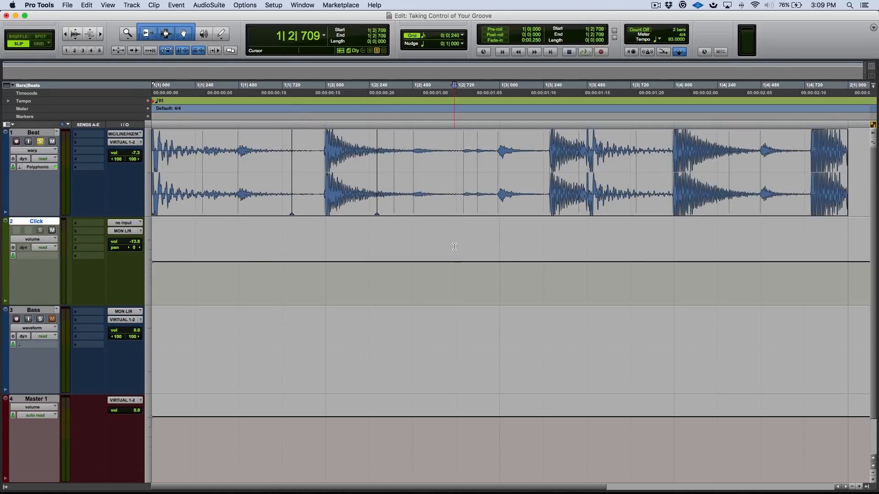
Step: Add warp markers to the Beat clip at the events between 1|2|480 and 1|3|000 and around the hit near 1|1|480
left_click(442, 196)
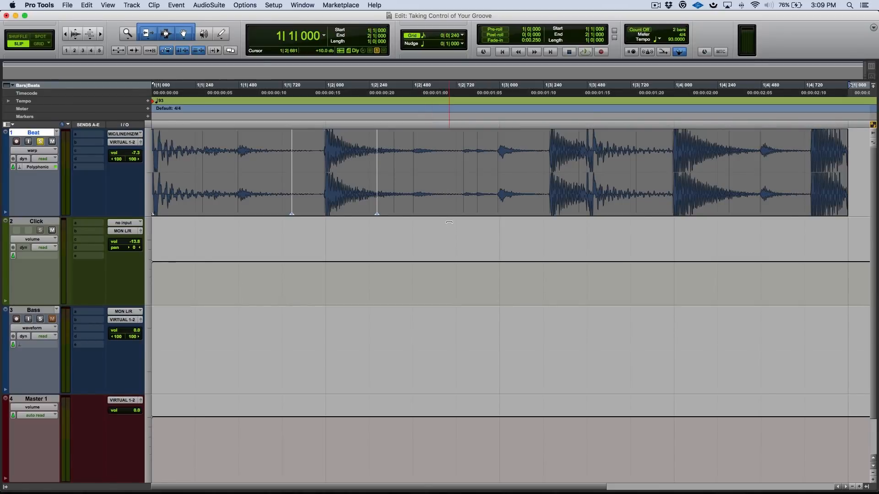
left_click(456, 247)
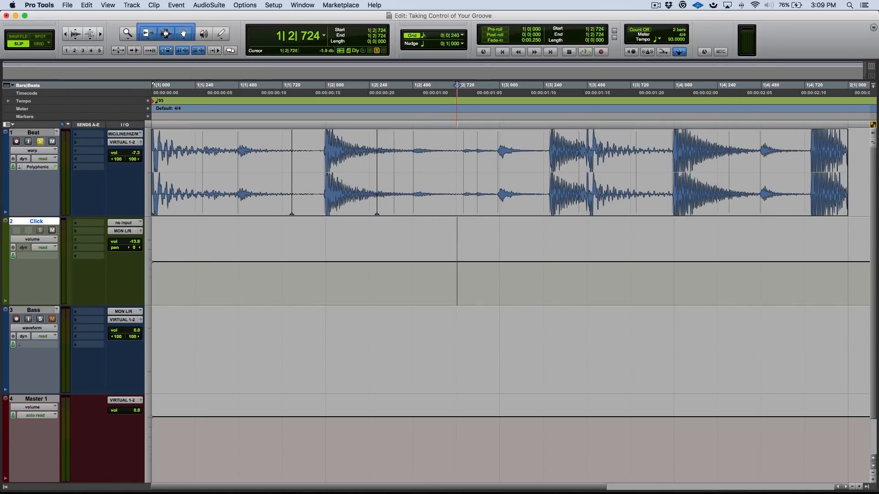
double_click(413, 198)
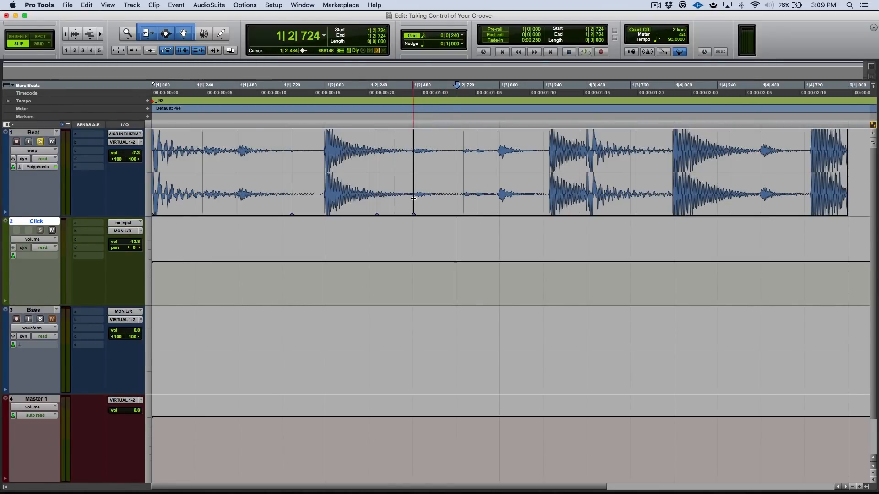
left_click(476, 199, "ctrl")
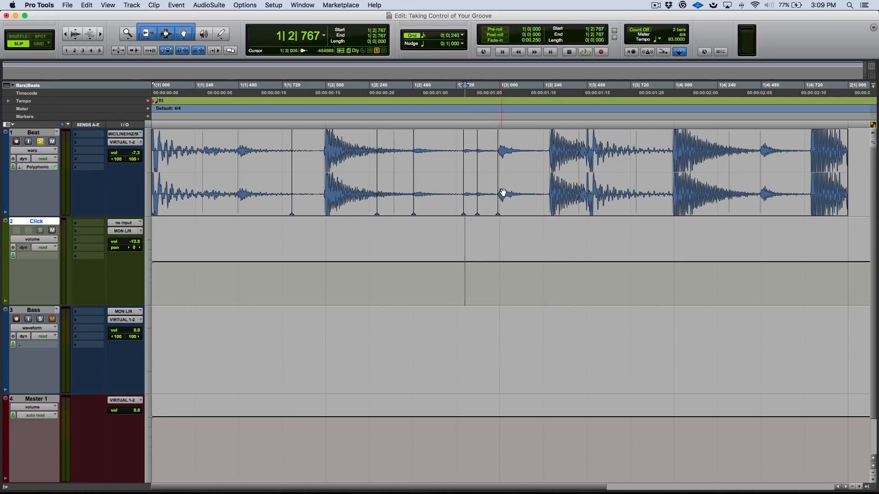
left_click(237, 178, "ctrl")
mouse_move(238, 178)
left_mouse_down()
mouse_move(231, 182)
mouse_move(265, 183)
mouse_move(232, 185)
mouse_move(269, 183)
mouse_move(229, 190)
mouse_move(243, 191)
left_mouse_up()
Step: Undo all the warp markers added to the Beat clip
key("super+z")
key("super+z")
key("super+z")
key("super+z")
key("super+z")
key("super+z")
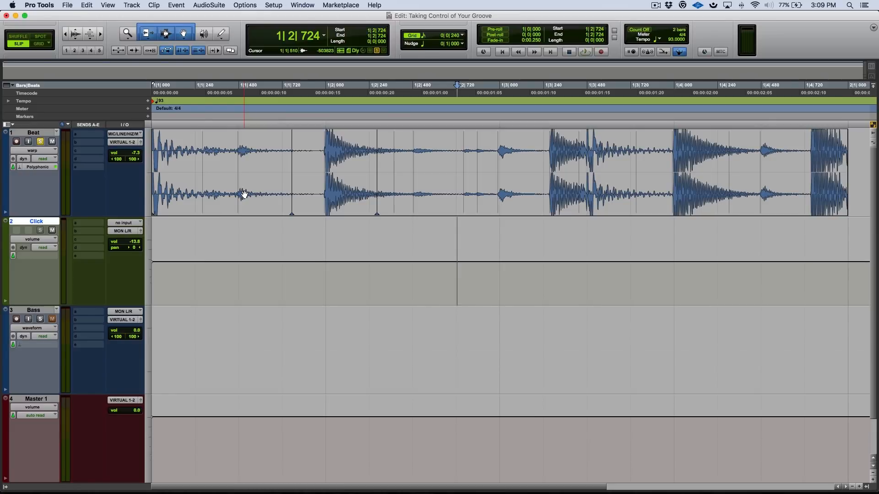
key("super+z")
key("super+z")
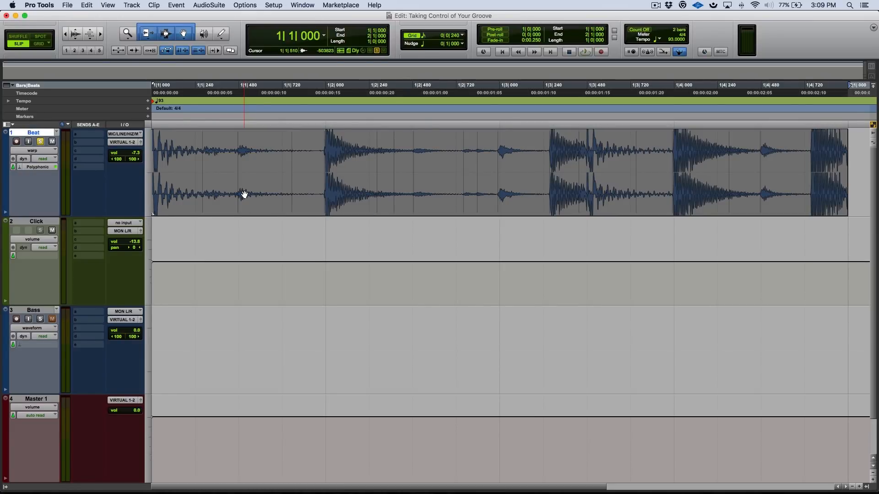
Step: Add a warp marker at the hit near 1|4|000 with bounding markers at the neighbouring events, and move its marker onto 1|4|000
left_click(439, 243)
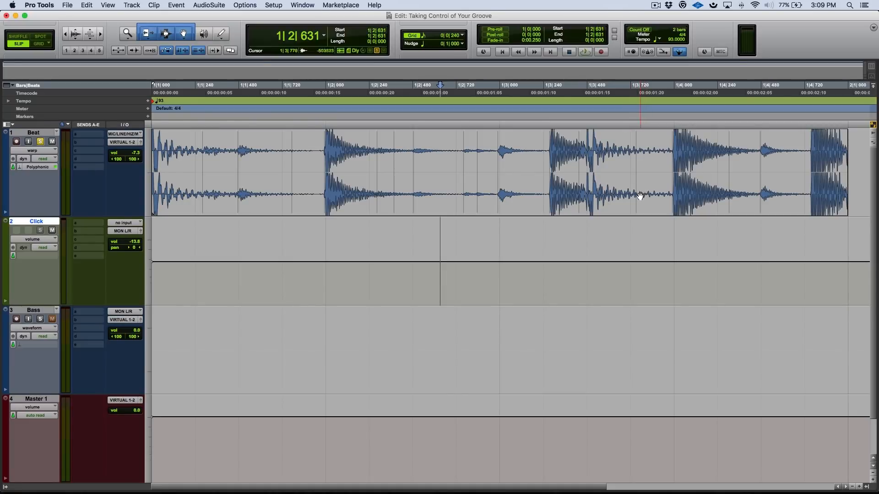
left_click(670, 192)
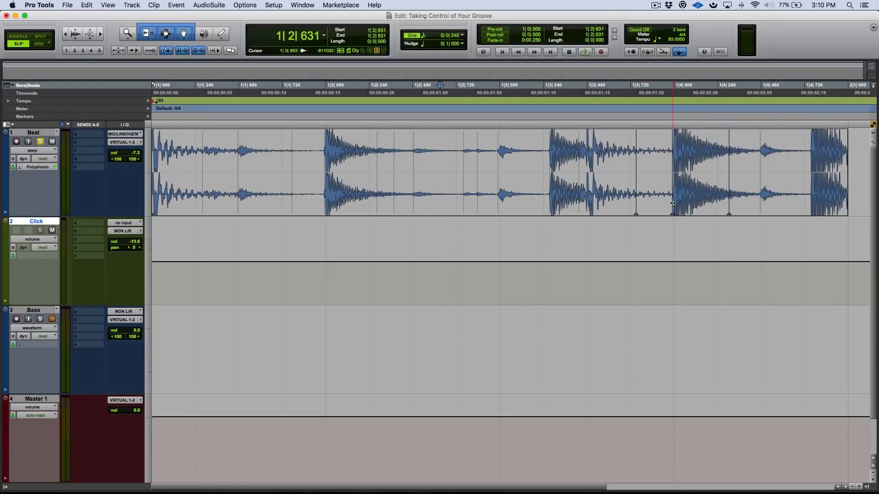
mouse_move(672, 203)
left_mouse_down()
mouse_move(690, 206)
mouse_move(672, 205)
left_mouse_up()
left_click(671, 124)
key("super+bracketright")
key("super+bracketright")
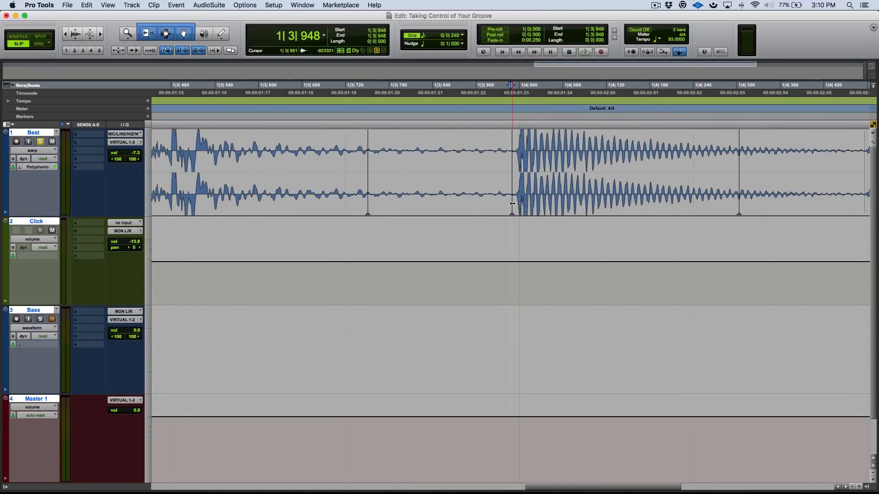
mouse_move(512, 203)
left_mouse_down()
mouse_move(550, 203)
mouse_move(542, 204)
left_mouse_up()
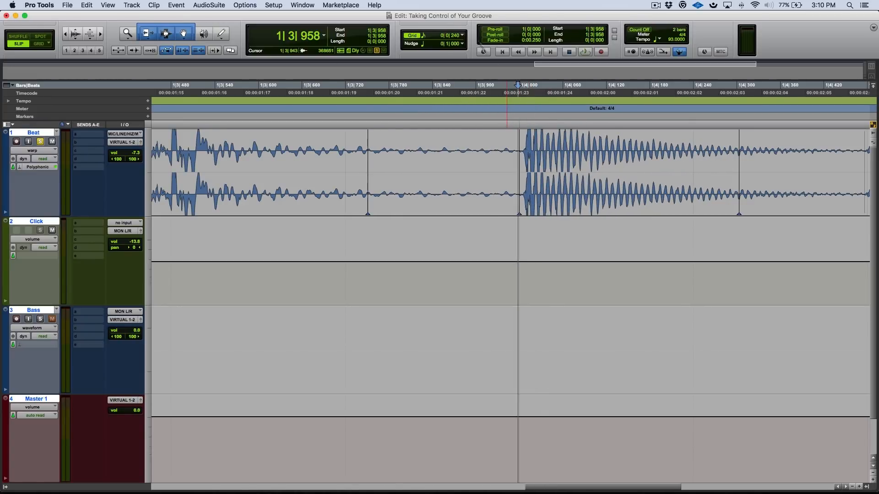
Step: Set the grid value to a 1/64 note
left_click(465, 39)
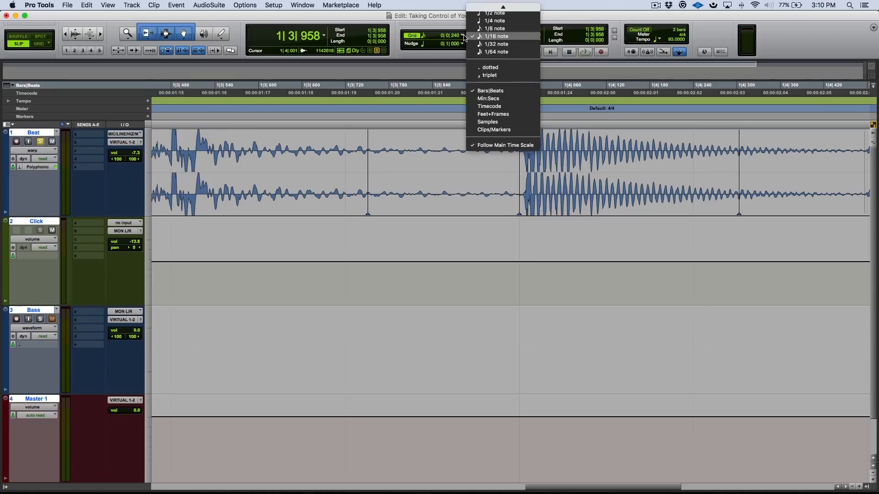
left_click(502, 40)
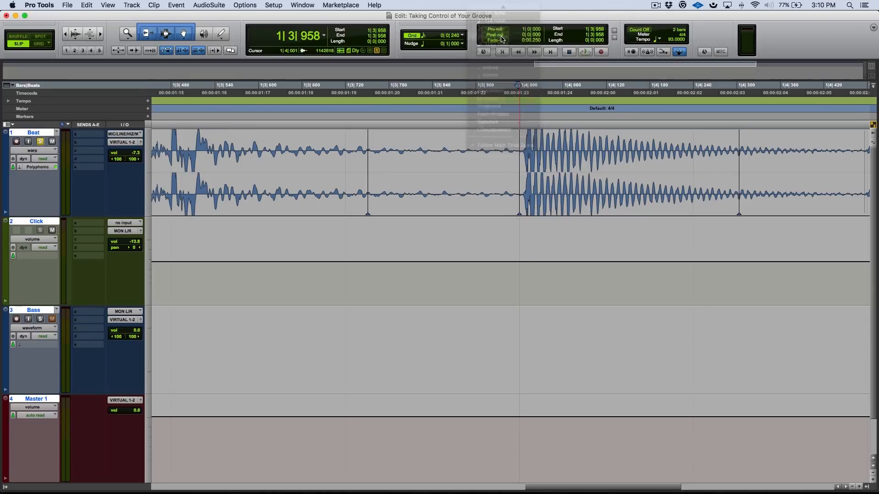
left_click(461, 35)
left_click(494, 52)
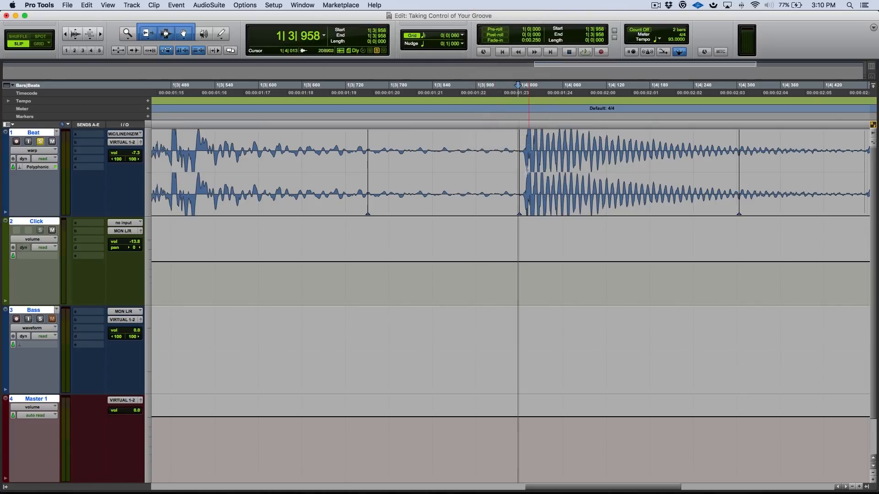
Step: Undo the warp and the three added warp markers around the hit at 1|4|000
mouse_move(519, 198)
left_mouse_down()
mouse_move(433, 201)
mouse_move(519, 198)
left_mouse_up()
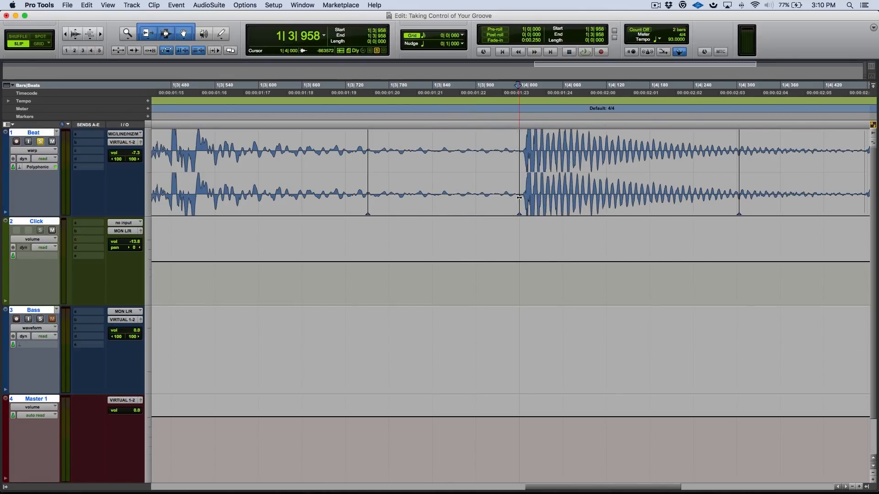
key("super+z")
key("super+z")
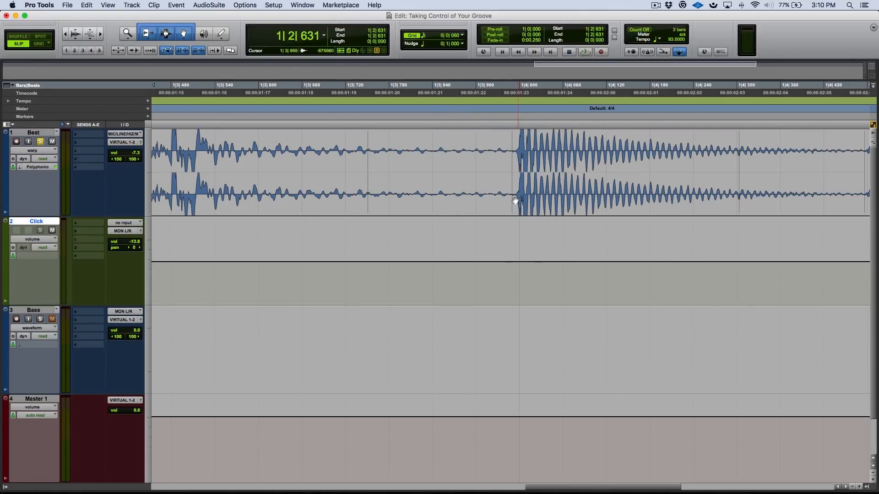
Step: Add a warp marker with bounding neighbours at the hit just before 1|3|000, and move the hit's marker onto 1|3|000
key("r")
key("r")
key("r")
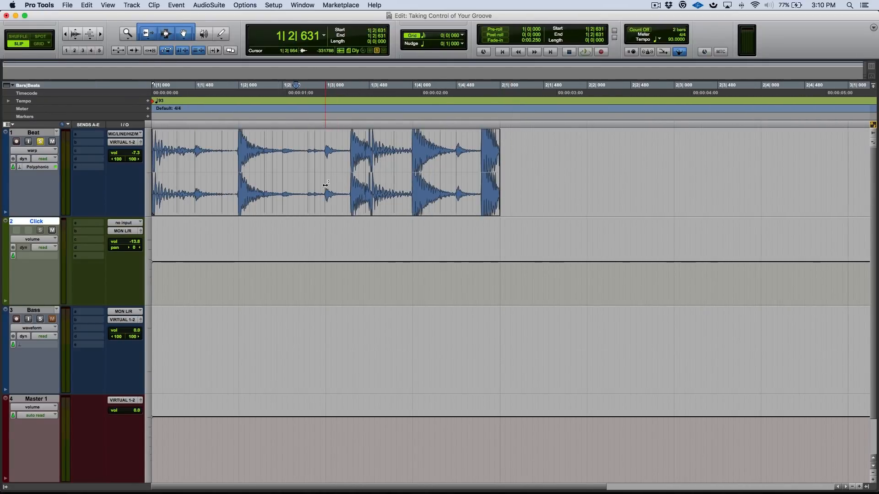
left_click(325, 138)
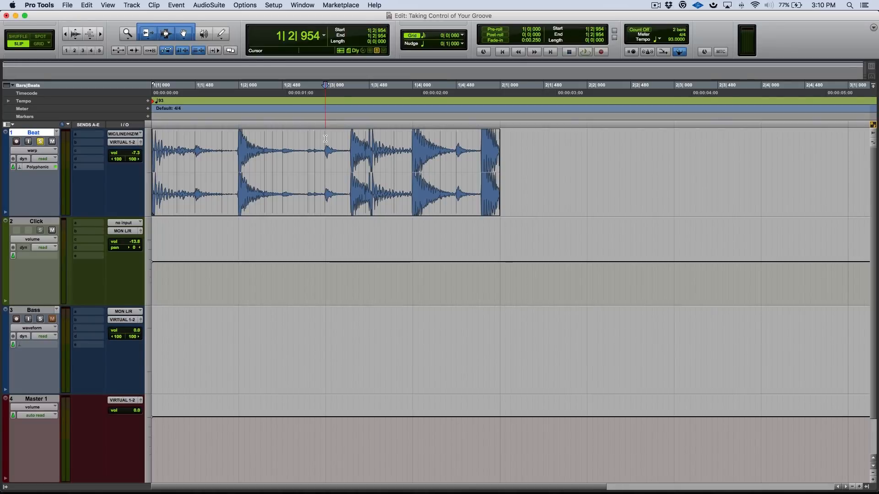
key("t")
key("t")
key("t")
key("t")
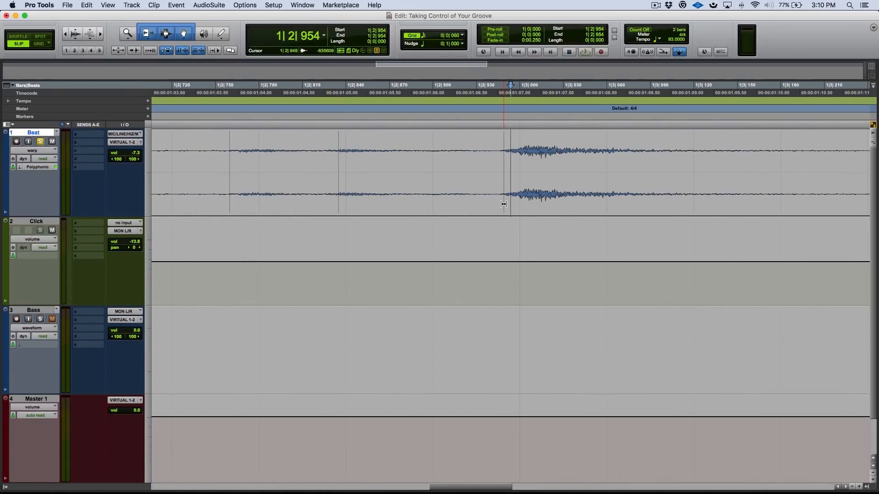
double_click(504, 203)
key("r")
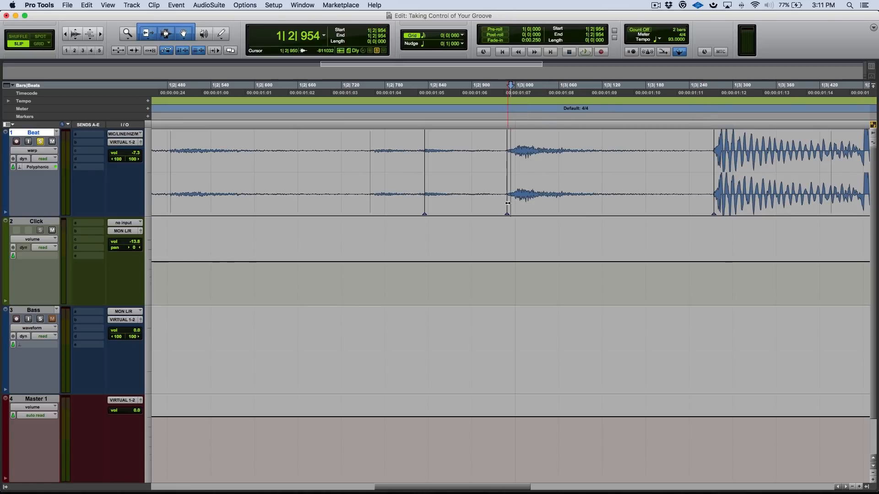
mouse_move(507, 202)
left_mouse_down()
mouse_move(566, 201)
mouse_move(519, 203)
left_mouse_up()
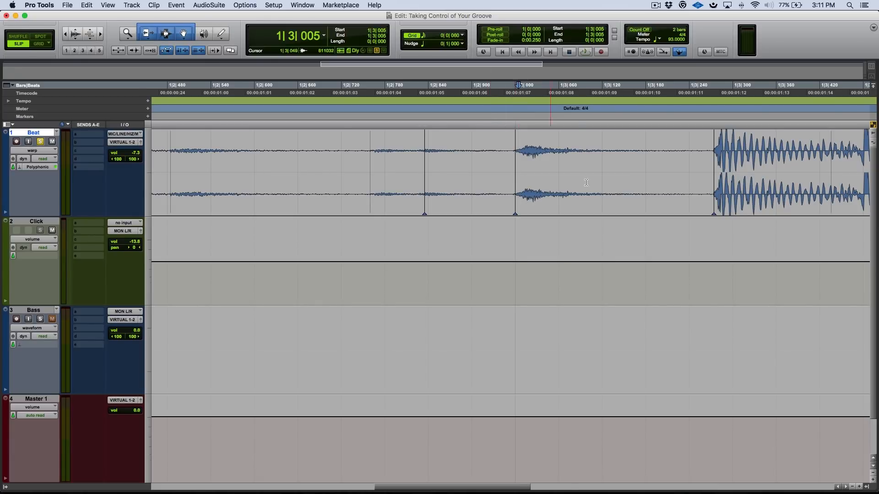
Step: Add warp markers to the Beat clip at the events on both sides of the beat 2 hit, from about 1|1|280 to 1|2|370
left_click(561, 164)
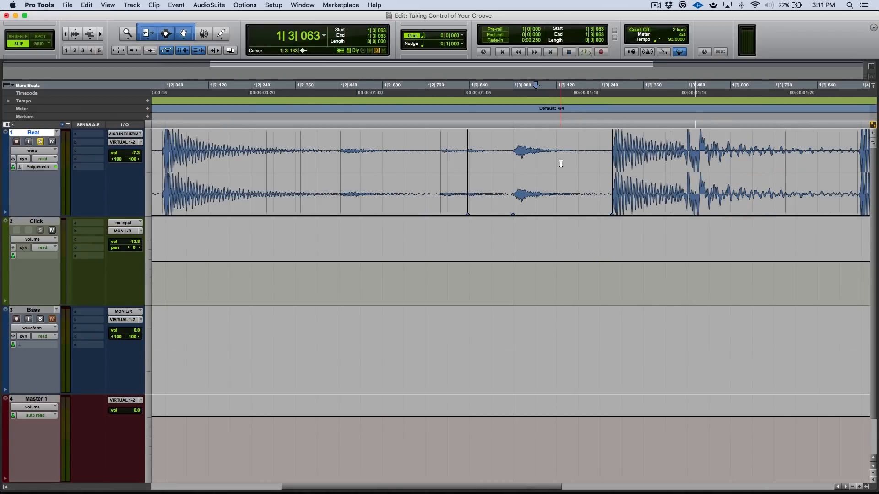
key("r")
key("r")
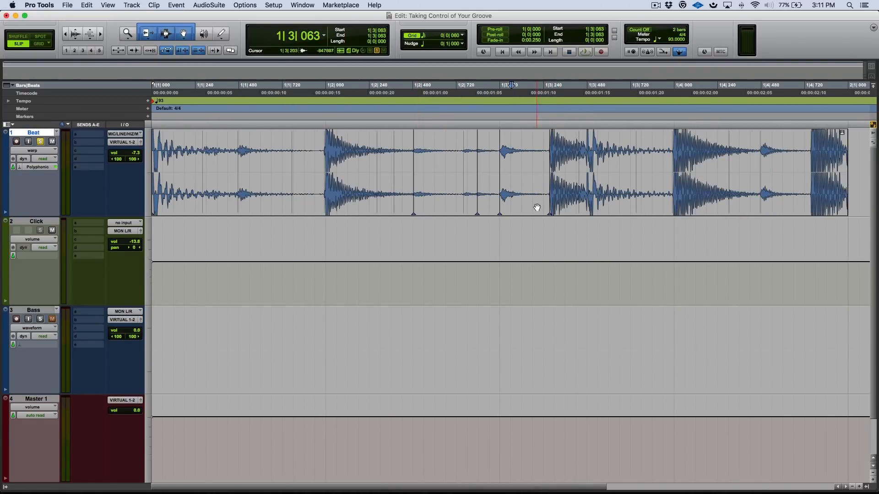
double_click(394, 193)
double_click(376, 193)
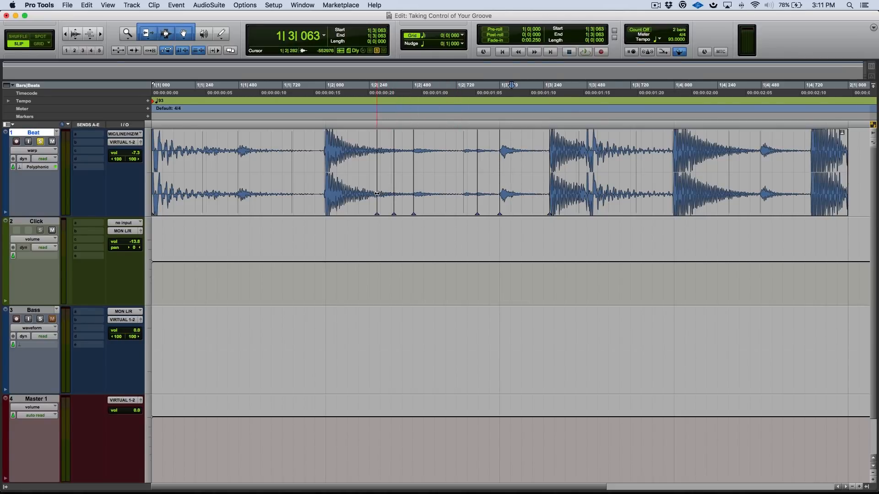
left_click(292, 178)
left_click(238, 183)
left_click(202, 181)
left_click_drag(293, 177, 293, 179)
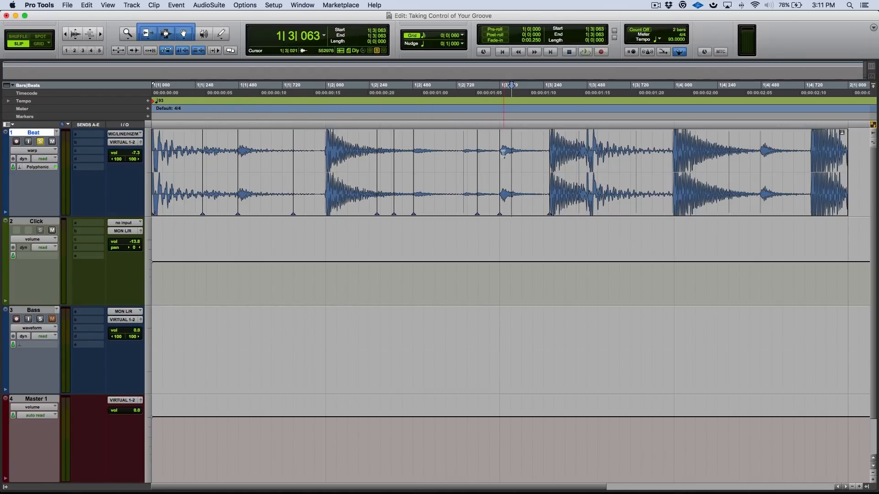
Step: Shift the three warp markers following the beat 2 hit about 7 ticks earlier together, and all markers between 1|1|745 and 1|3|064 about 15 ticks later
left_click_drag(423, 176, 363, 177)
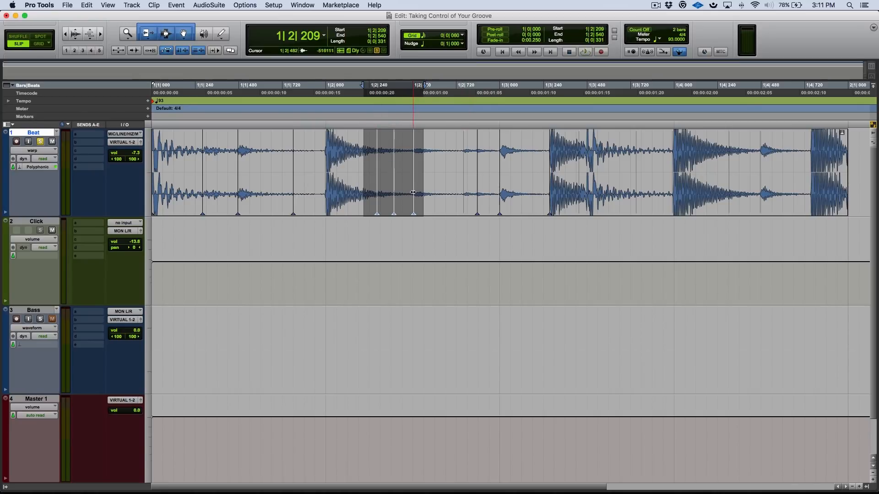
left_click_drag(413, 193, 412, 193)
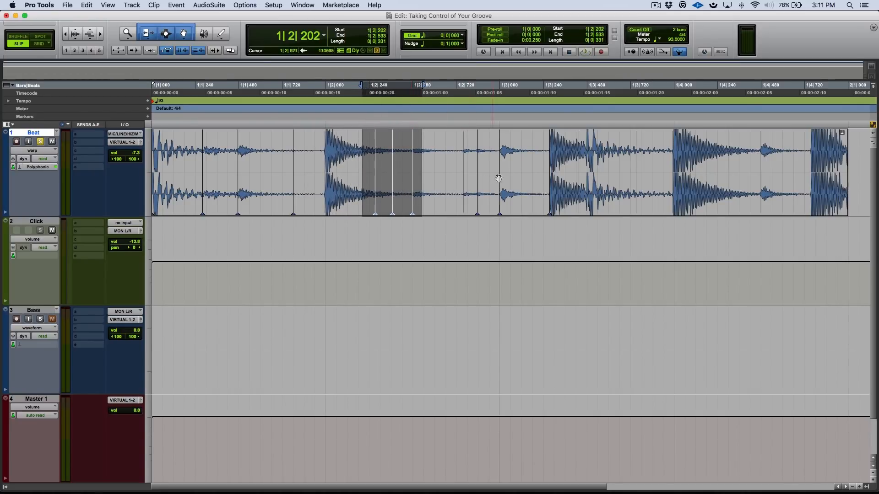
left_click_drag(511, 165, 358, 181)
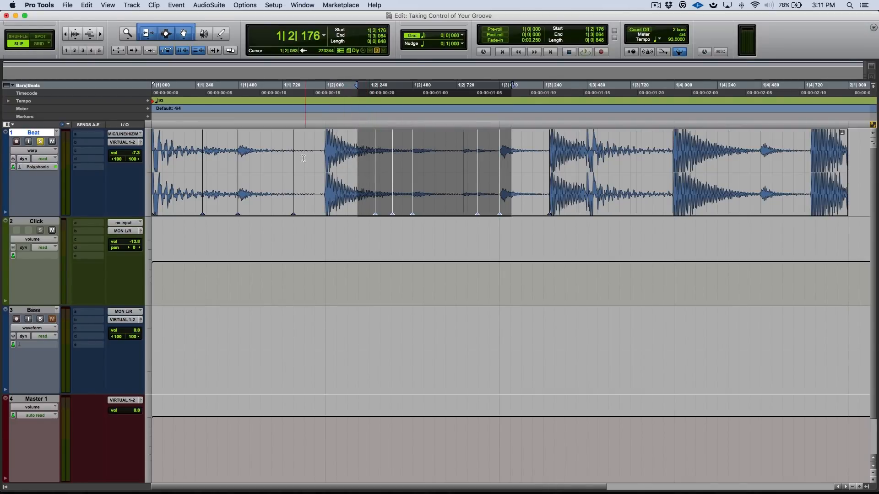
left_click_drag(312, 164, 286, 179)
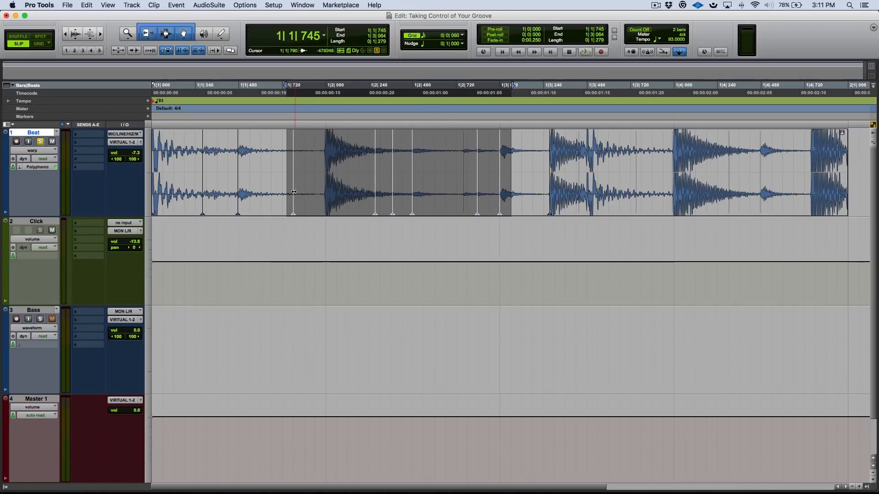
left_click_drag(294, 192, 296, 192)
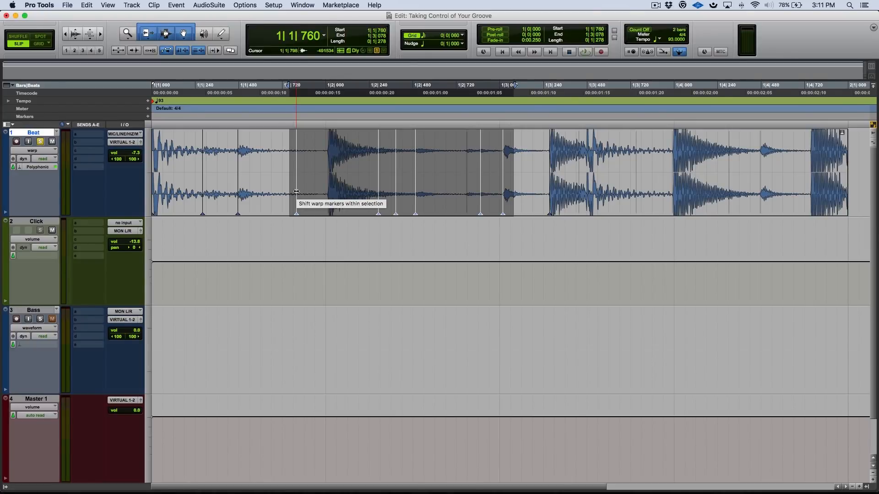
mouse_move(529, 179)
left_mouse_down()
mouse_move(301, 183)
mouse_move(288, 191)
left_mouse_up()
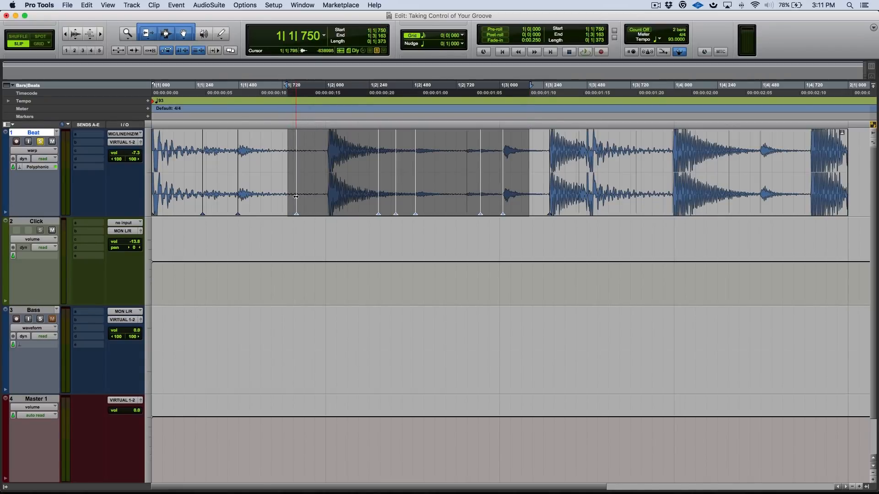
mouse_move(296, 195)
left_mouse_down()
mouse_move(305, 196)
mouse_move(296, 197)
left_mouse_up()
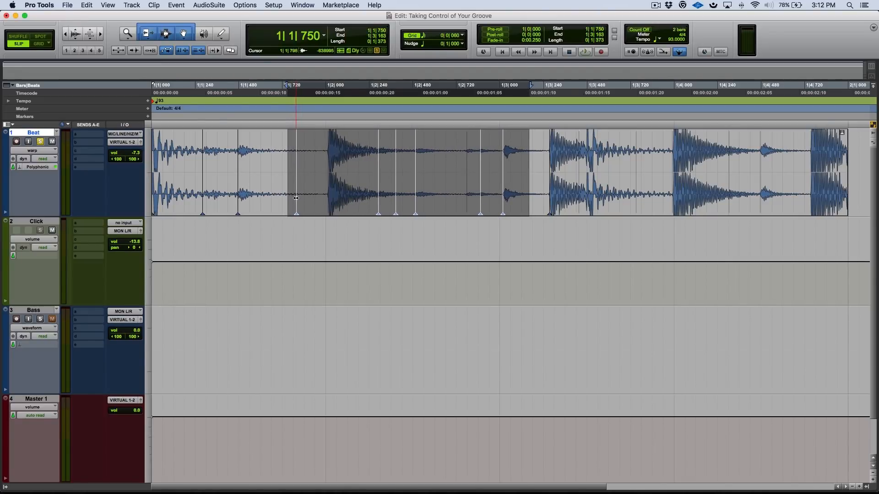
Step: Add a warp marker at the attack of the beat 2 hit and warp the start of the hit onto 1|2|000
left_click(357, 170)
left_click(329, 163)
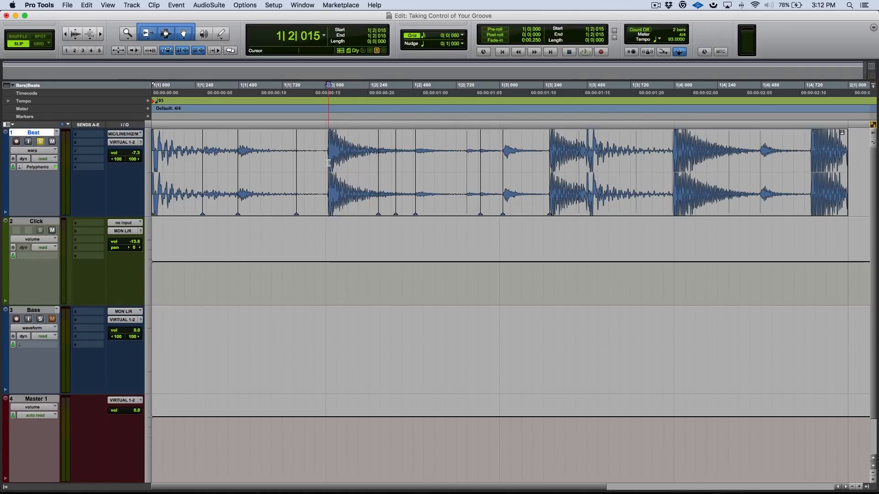
key("t")
key("t")
key("t")
key("t")
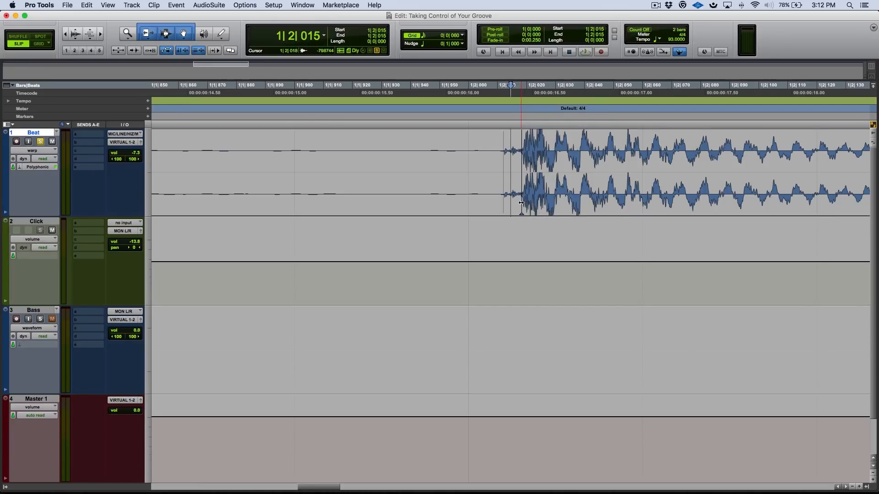
left_click_drag(521, 203, 499, 207)
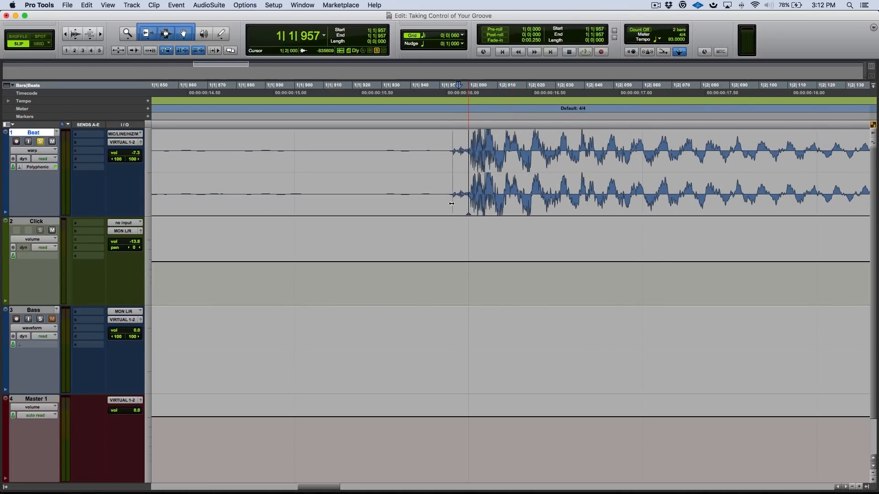
left_click_drag(451, 203, 483, 203)
key("r")
key("r")
key("r")
key("r")
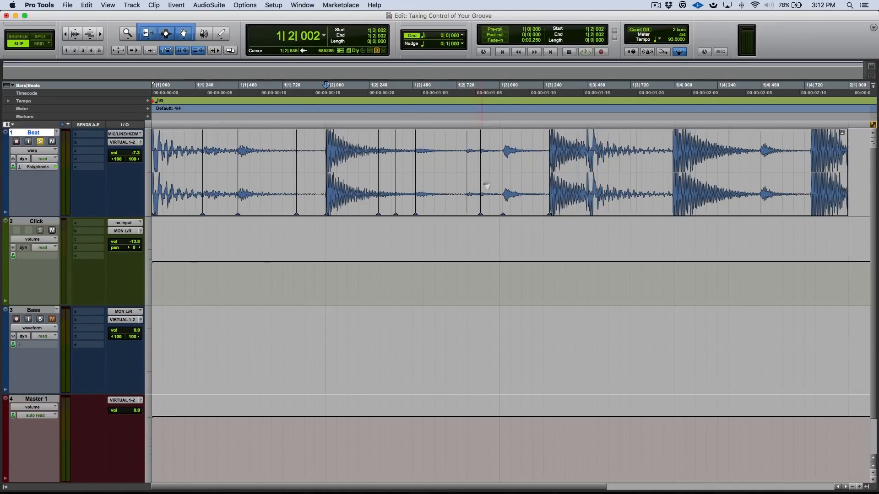
Step: Shift the warp markers between the beat 2 and beat 3 hits slightly later together, and nudge the beat 2 marker slightly earlier
left_click_drag(512, 170, 361, 188)
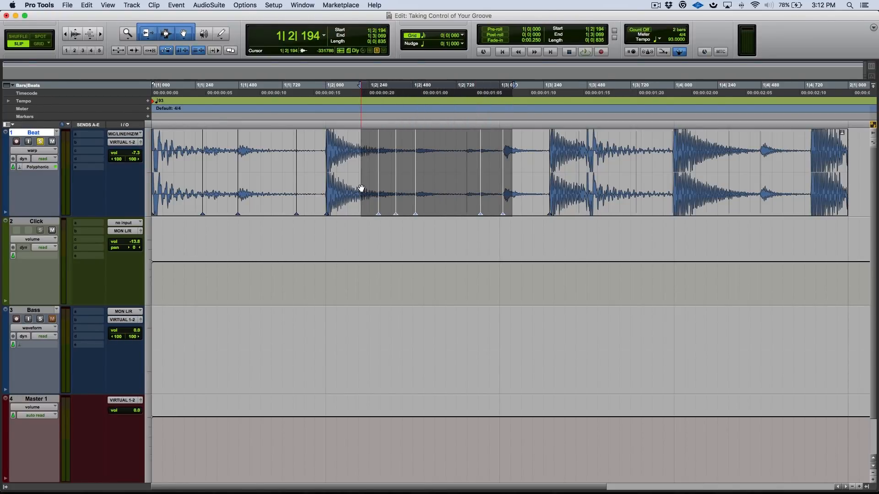
left_click_drag(524, 178, 380, 204)
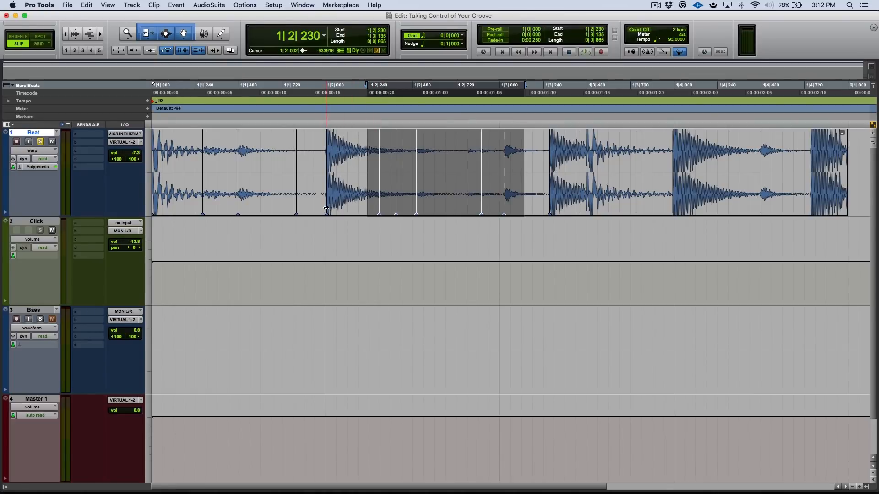
left_click_drag(326, 208, 329, 208)
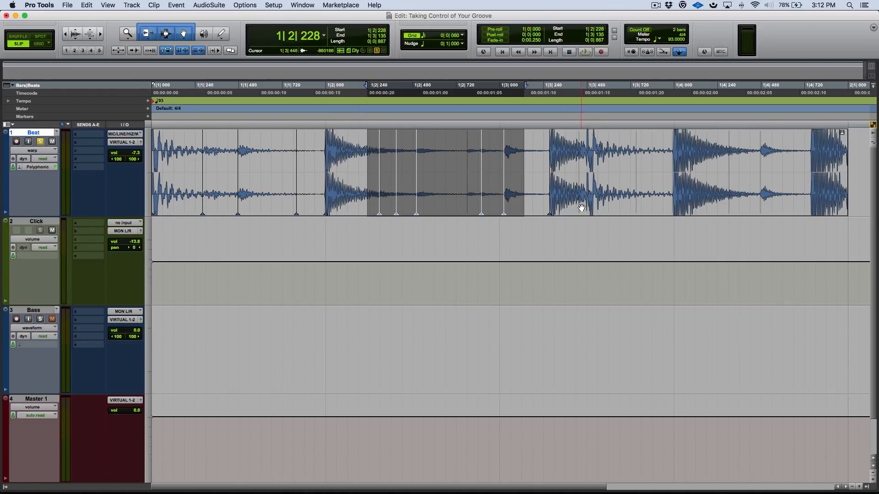
left_click(594, 163)
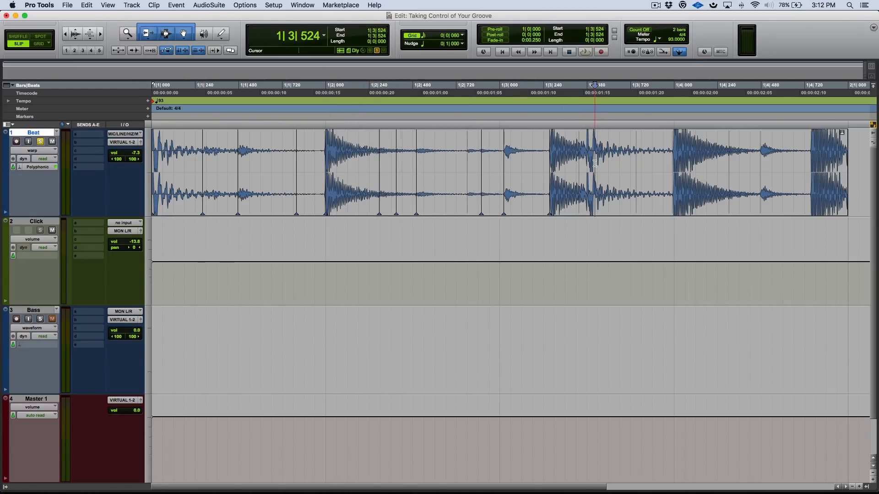
Step: Remove the warp markers following the beat 2 hit, from the one just after 1|3|000 back to about 1|2|280
left_click(505, 210, "alt")
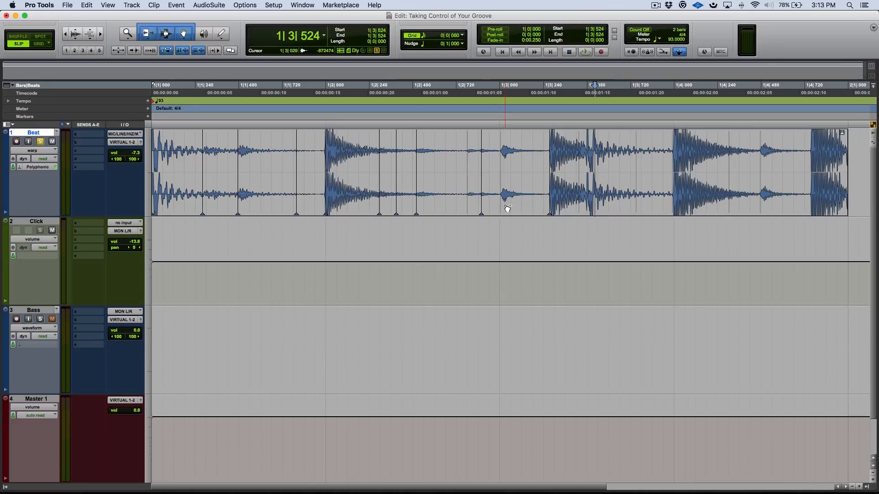
left_click(483, 211, "alt")
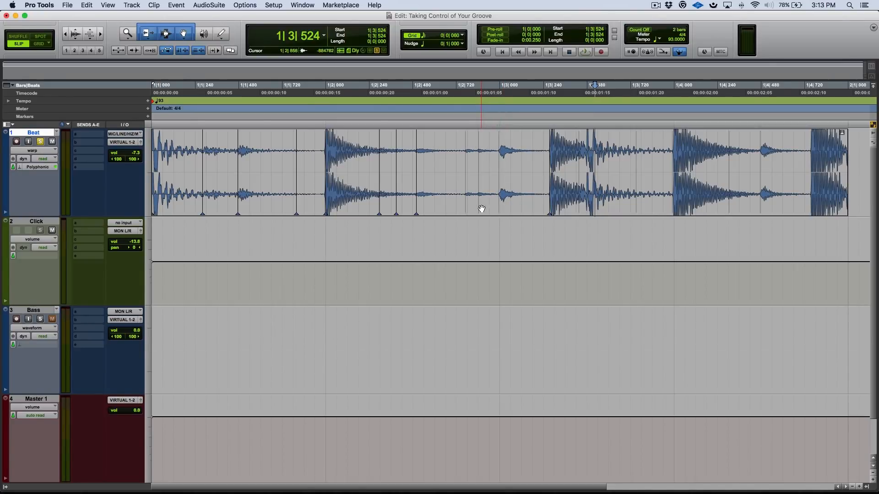
left_click(418, 207, "alt")
left_click(398, 208, "alt")
left_click(379, 207, "alt")
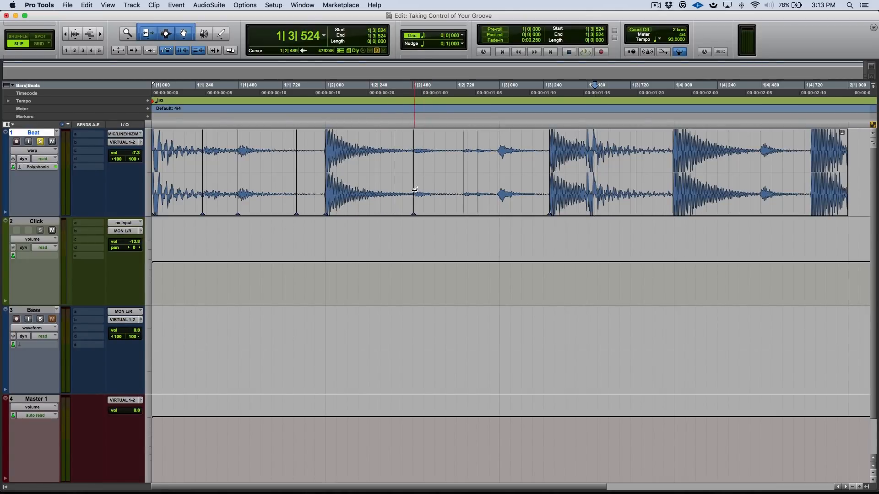
Step: Add warp markers at the events from about 1|2|280 to 1|2|950, and at the event near 1|4|304 with bounding neighbours
left_click(393, 192)
left_click(414, 204, "alt")
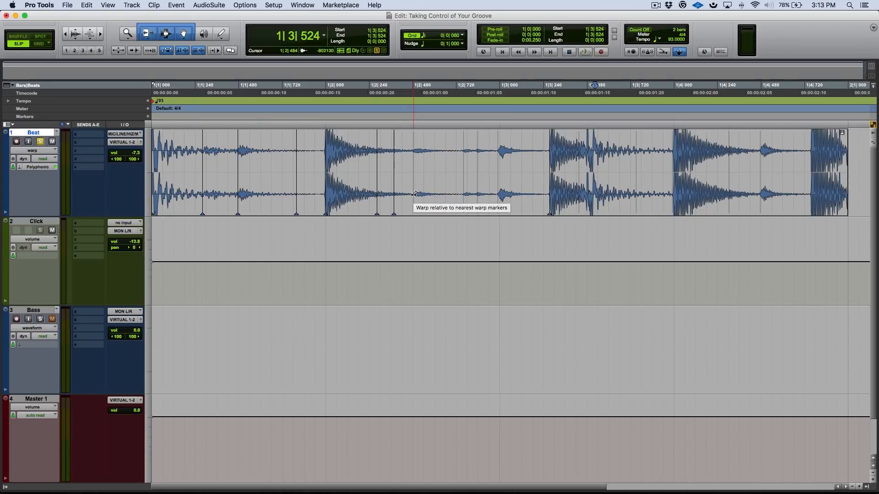
double_click(414, 194)
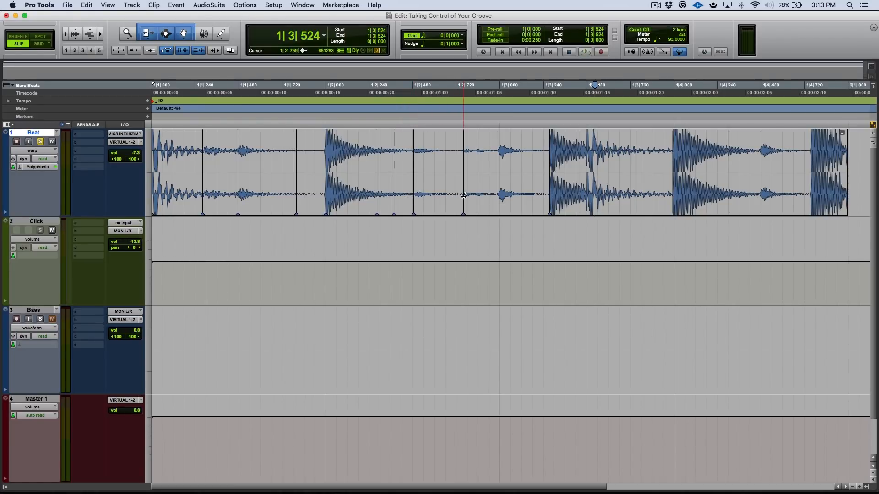
double_click(463, 194)
double_click(477, 194)
double_click(498, 194)
left_click(729, 189, "shift")
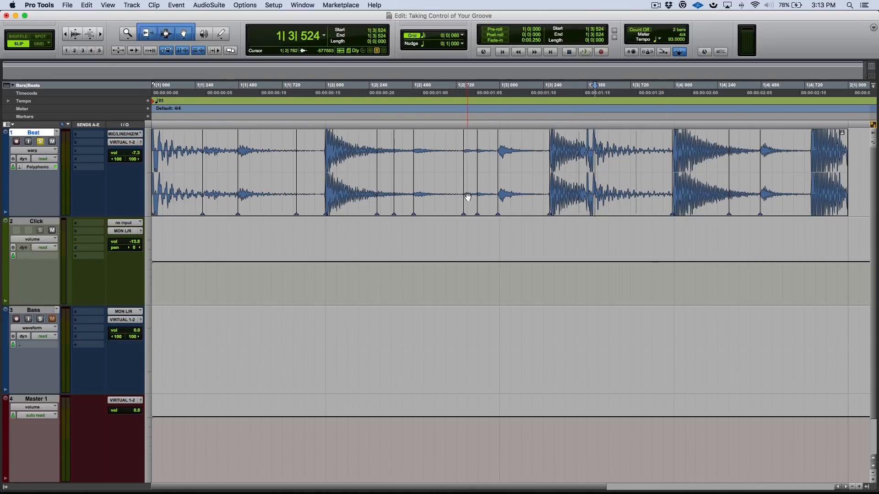
Step: Quantize the Elastic Audio events of the whole Beat clip to a 1/16 note grid at 96% strength
key("alt+0")
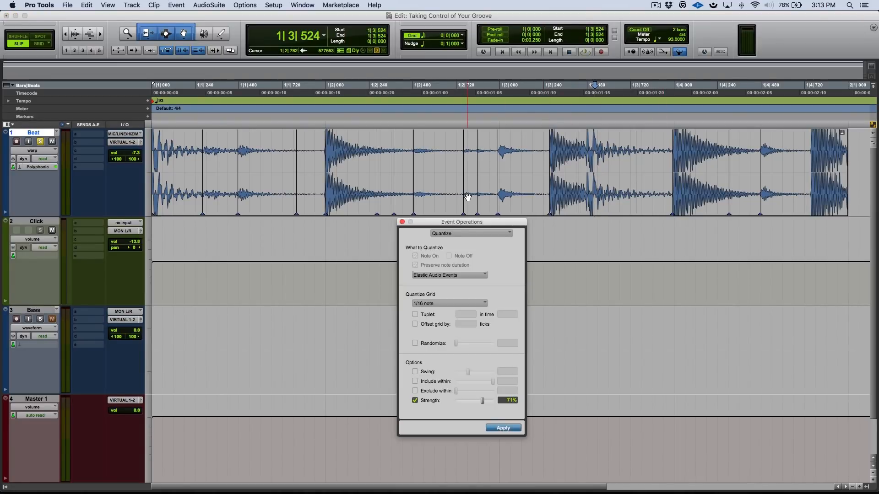
left_click(463, 275)
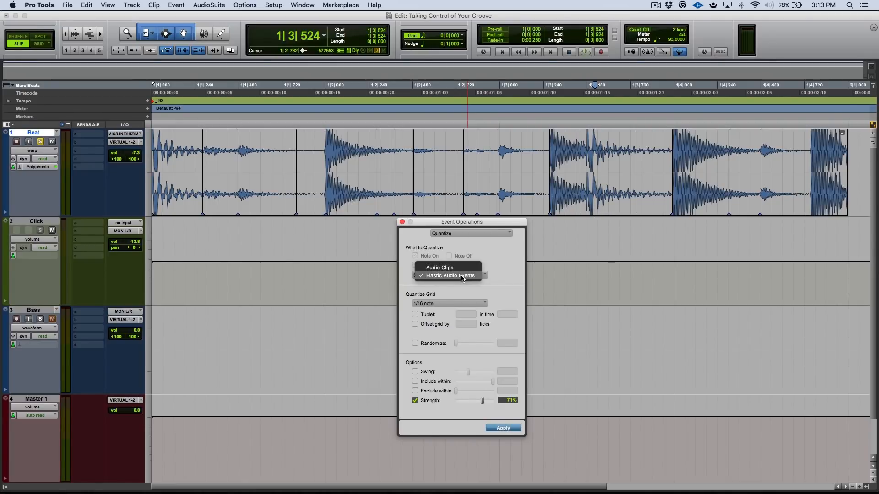
left_click(476, 276)
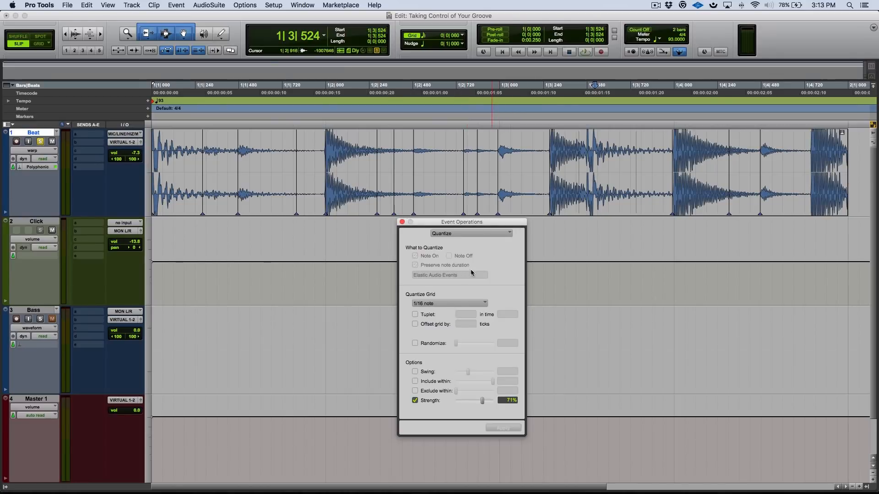
left_click(402, 222)
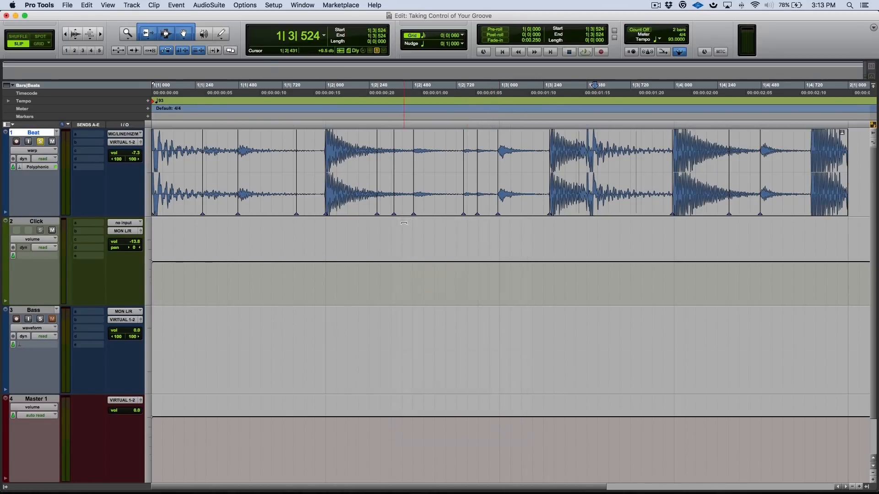
key("alt+0")
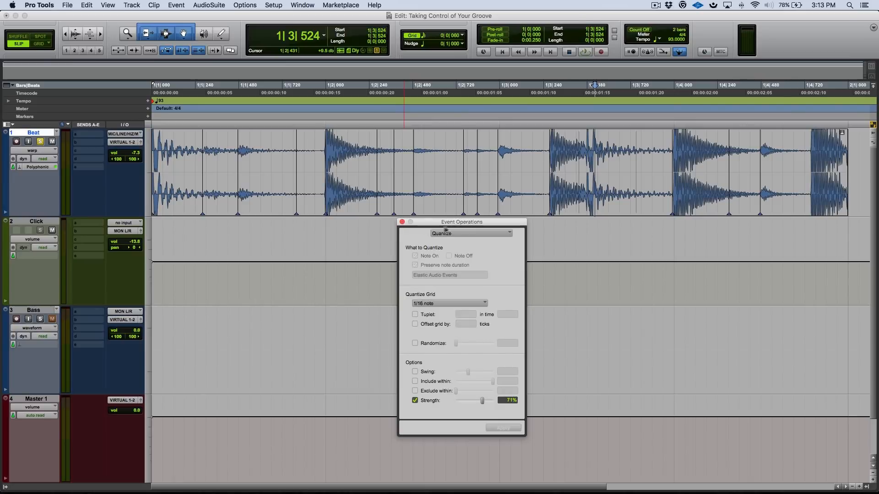
left_click(467, 202)
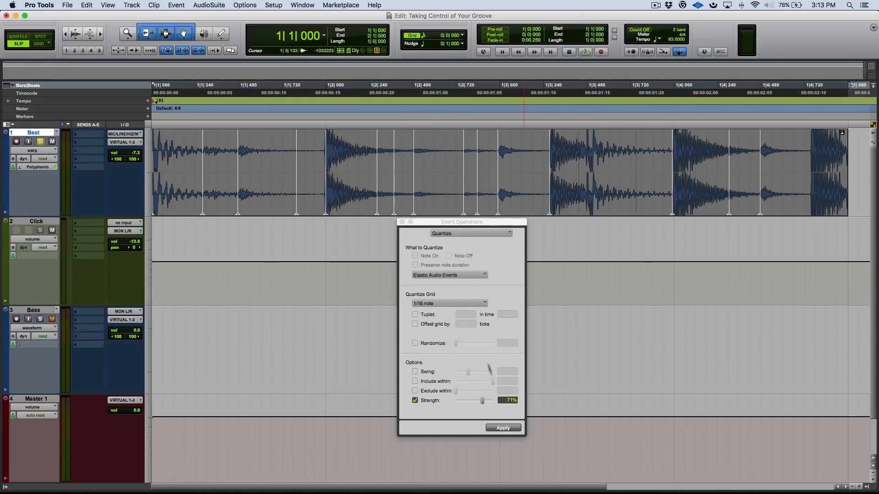
left_click_drag(483, 403, 491, 404)
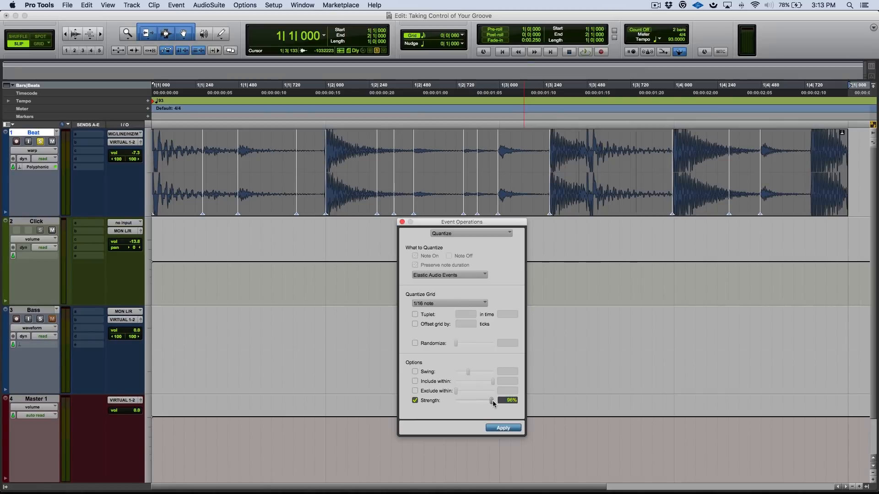
left_click(503, 428)
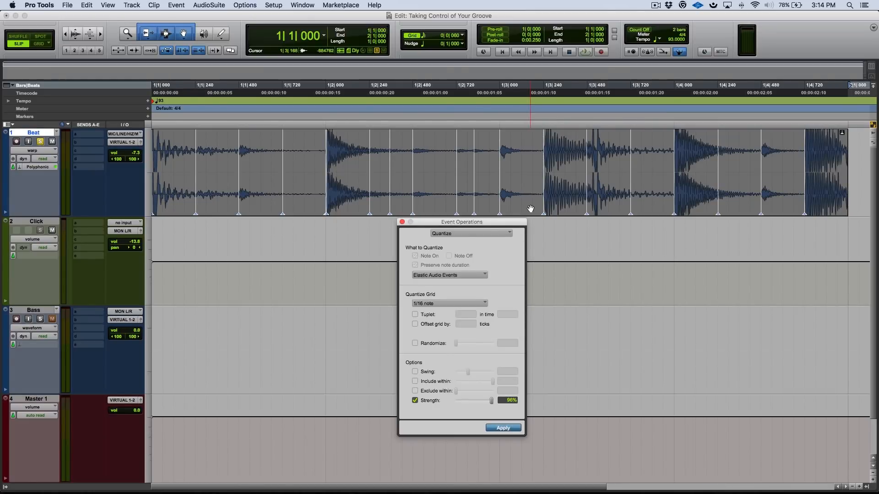
left_click(402, 223)
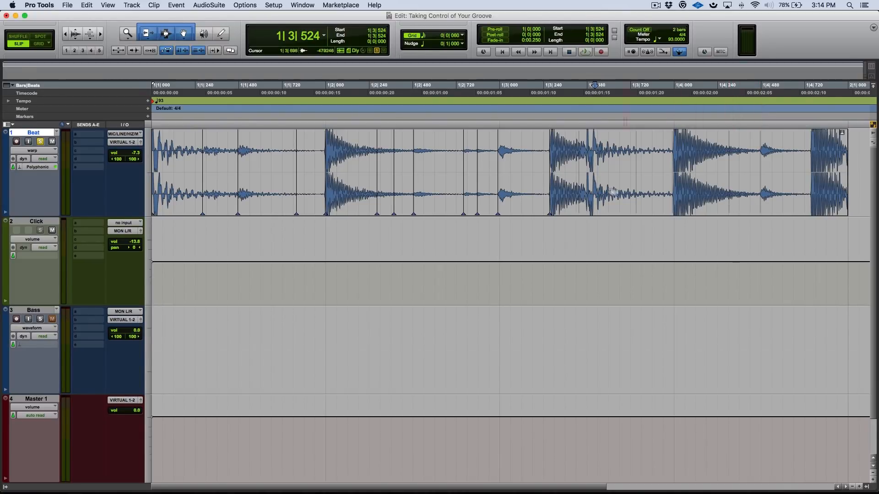
Step: Warp the hit just before 1|3|000 slightly later, past the beat 3 grid line
left_click_drag(501, 189, 516, 202)
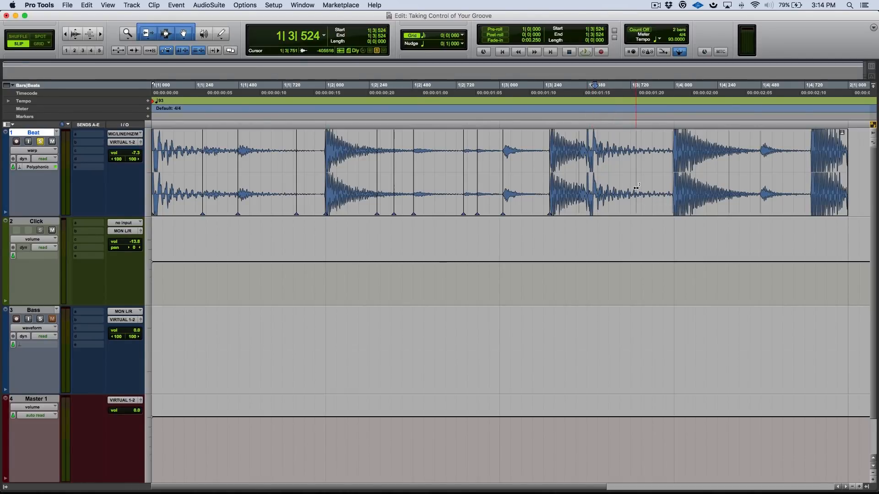
Step: Try to warp the event at 1|3|751 later without any warp marker following it, and undo the move
scroll(636, 188, "right", 5)
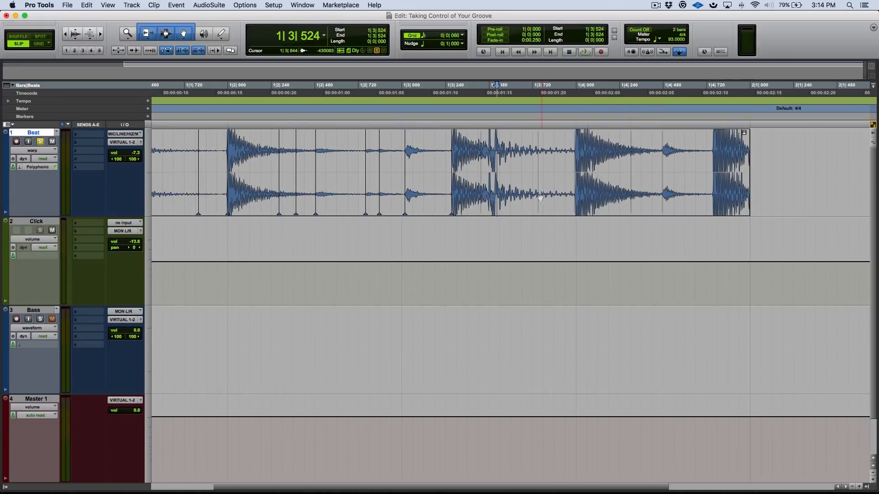
left_click_drag(538, 196, 559, 199)
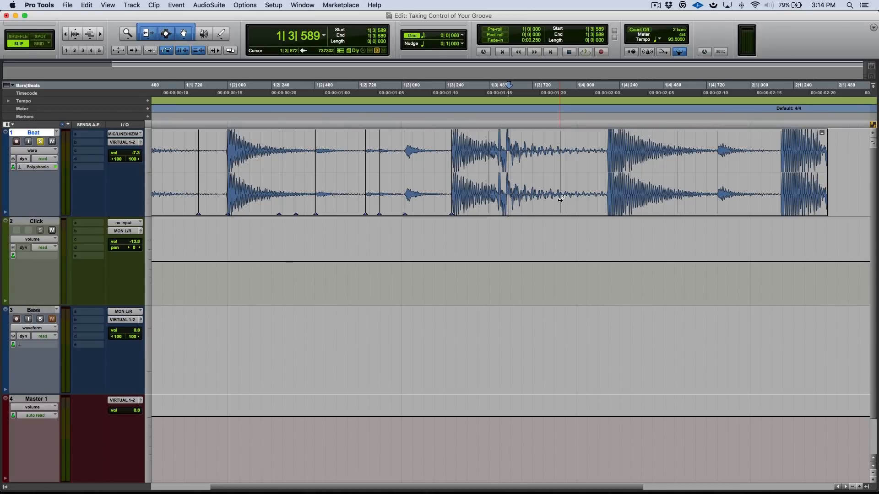
key("super+z")
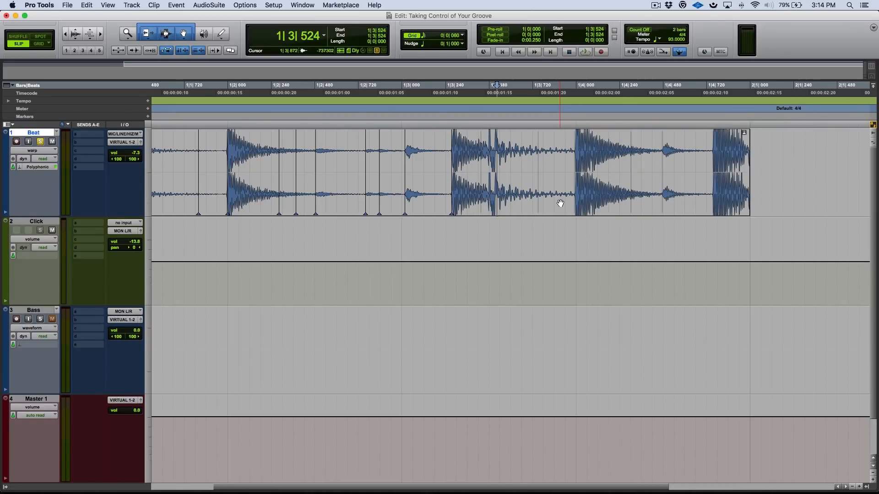
Step: Add a warp marker with bounding neighbours at the small hit near 1|4|480 in the Beat clip
left_click(662, 189, "shift")
scroll(661, 190, "left", 5)
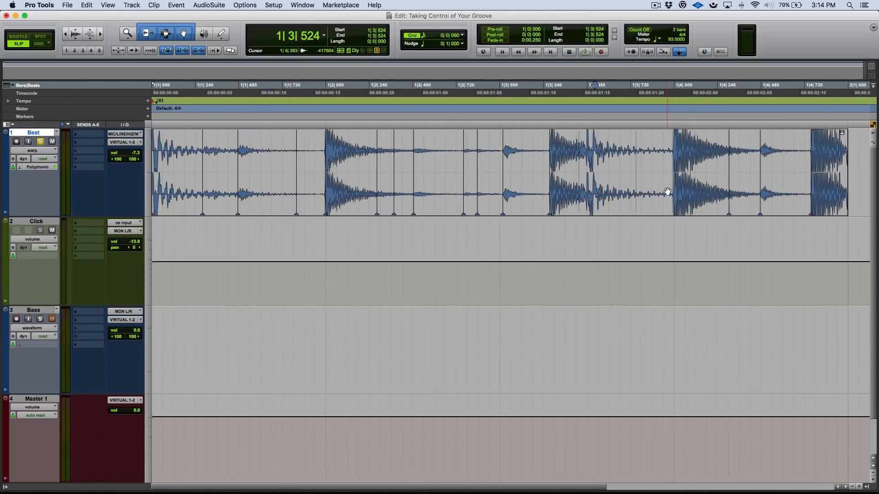
Step: Warp the event at 1|3|751 about 30 ticks later, and move the warp marker following the beat 4 hit about 24 ticks earlier
scroll(664, 194, "right", 4)
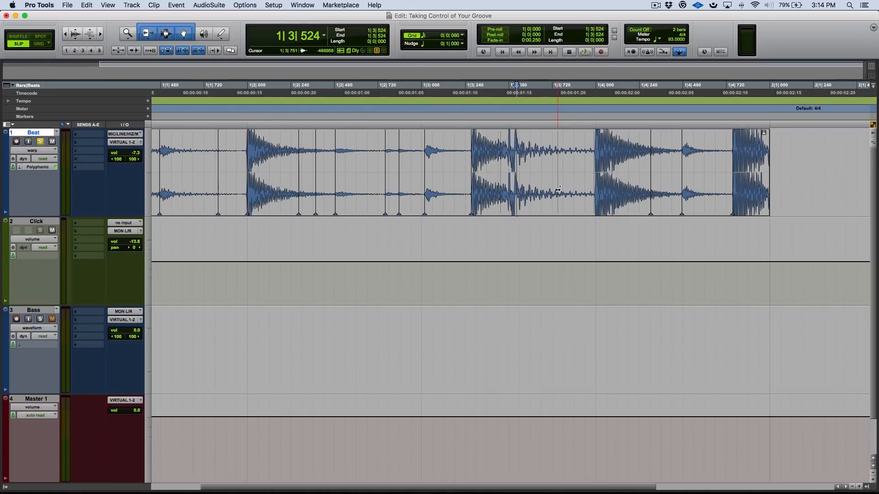
left_click_drag(558, 189, 563, 192)
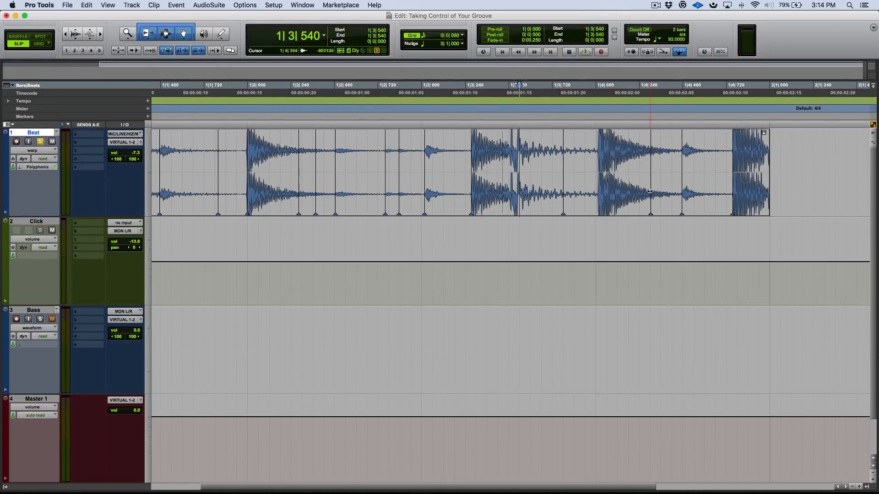
left_click_drag(651, 192, 646, 196)
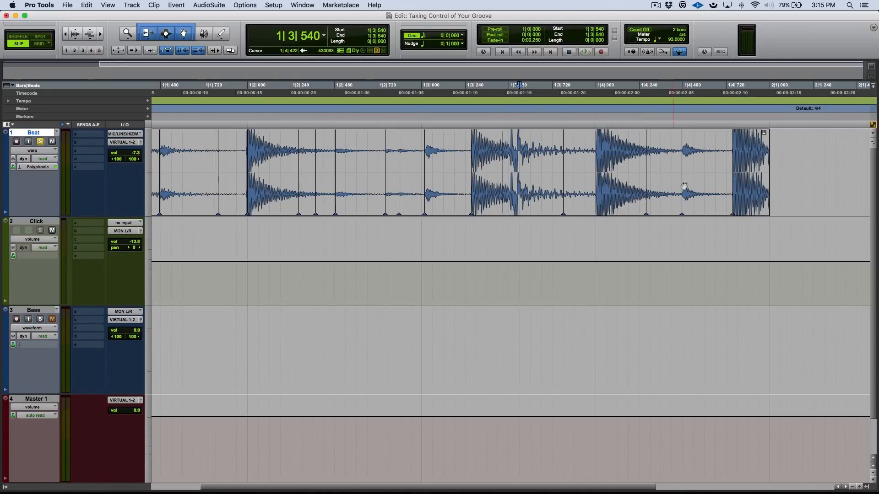
scroll(593, 172, "left", 5)
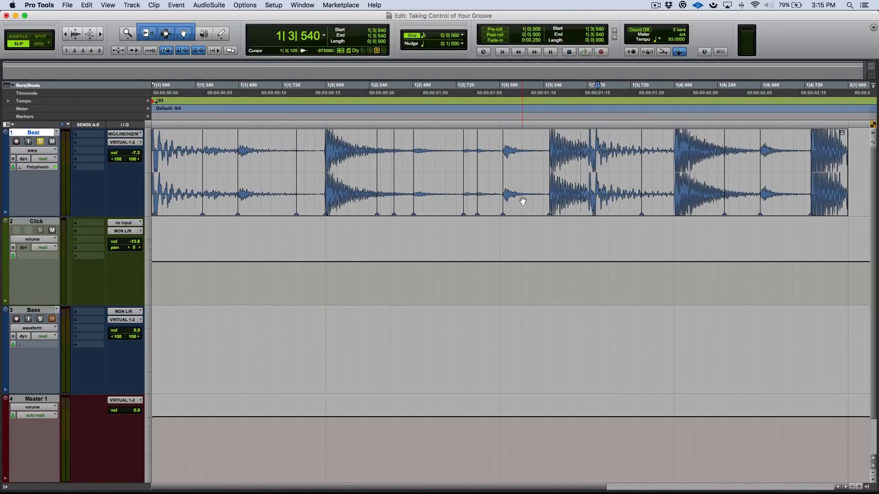
Step: Switch to Logic Pro X, delete the track holding the sliced drum loop regions, and create one new audio track
key("super+Tab")
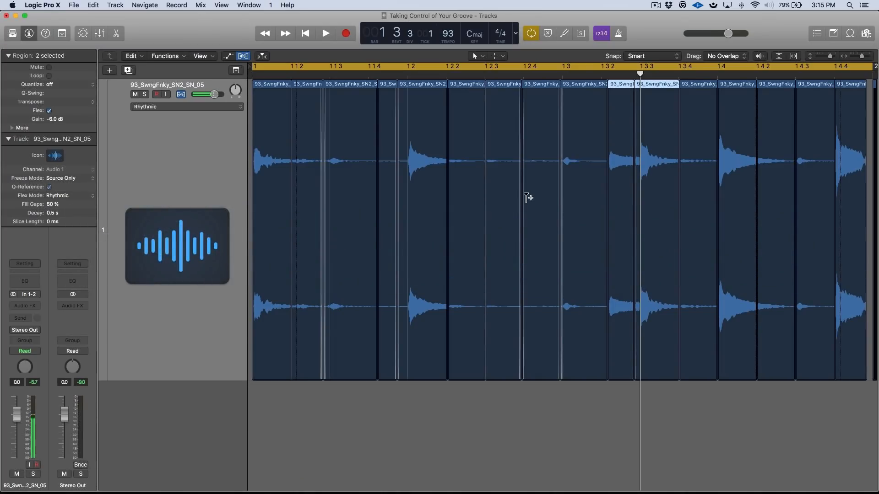
key("super+Left")
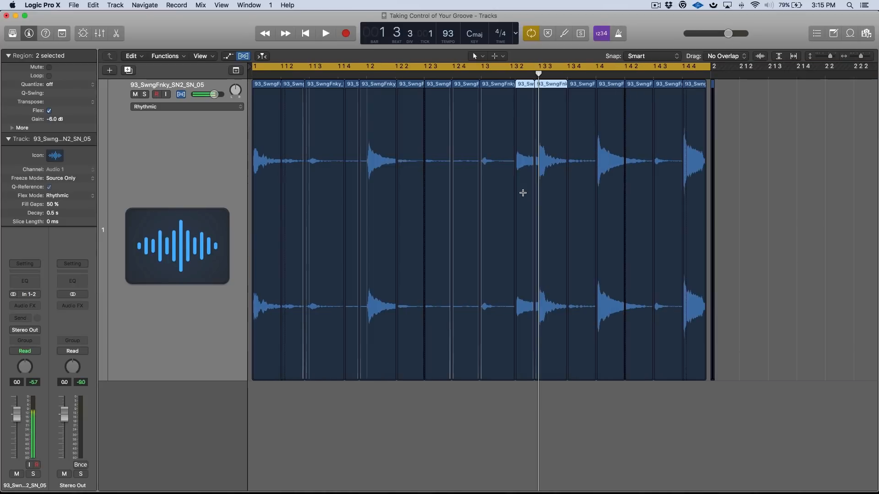
left_click(772, 327)
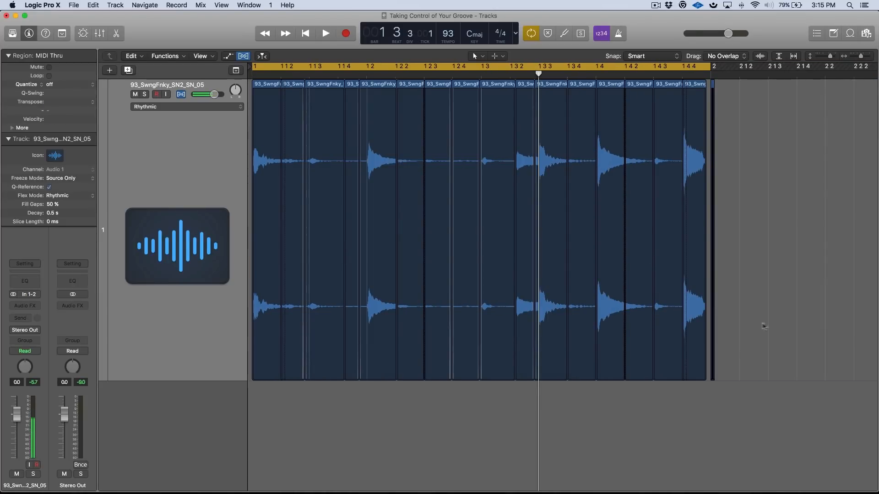
left_click_drag(765, 323, 255, 311)
right_click(193, 133)
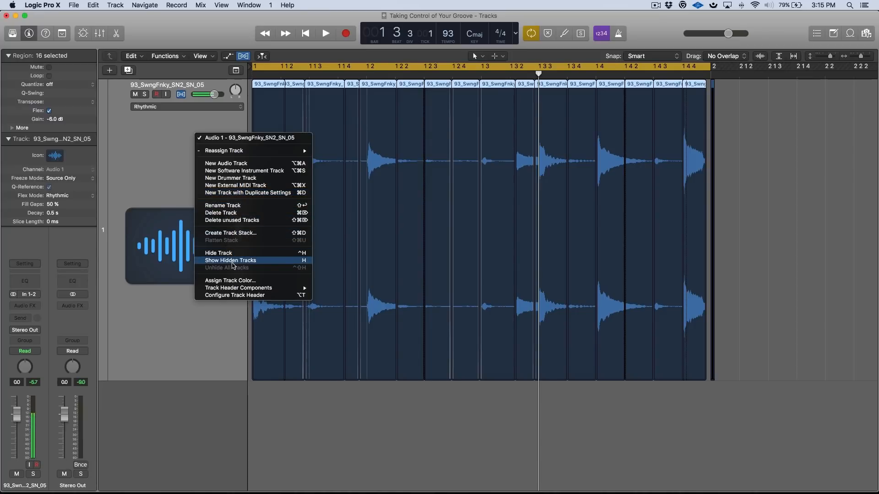
left_click(235, 213)
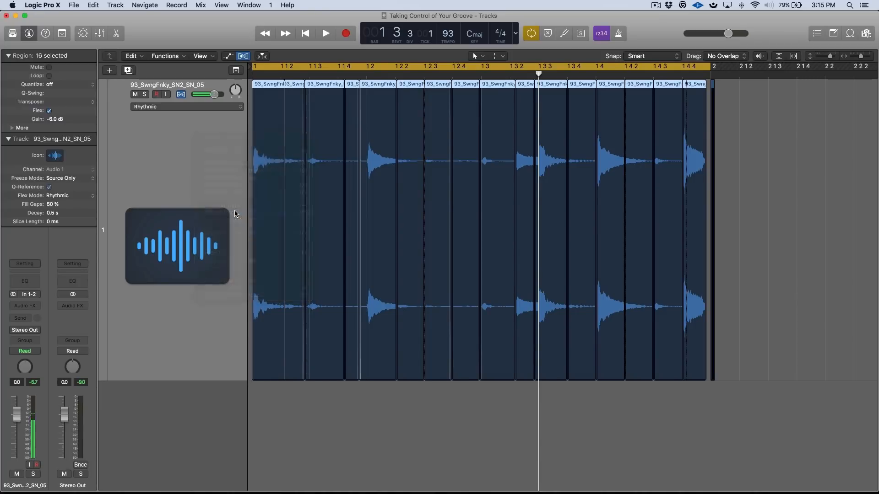
left_click(508, 170)
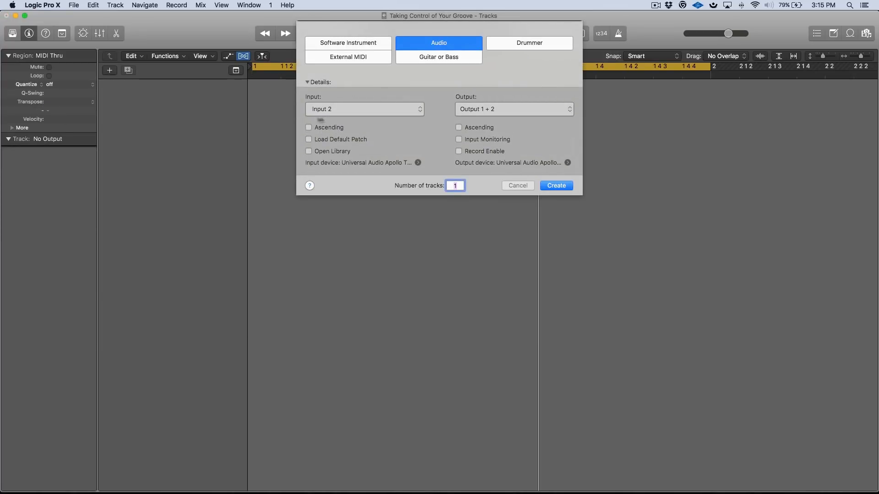
left_click(552, 187)
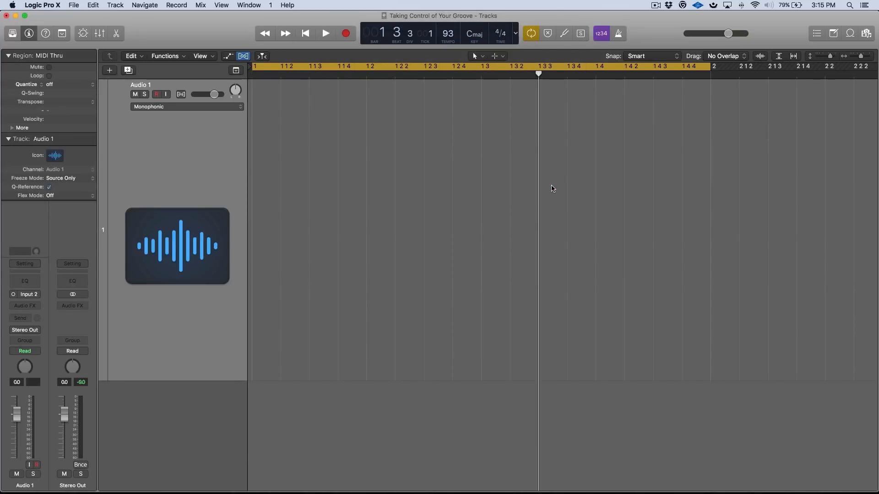
Step: Import 93_SwngFnky_SN2_SN_01.aiff from the project's Loops folder onto the new audio track at bar 1
key("f")
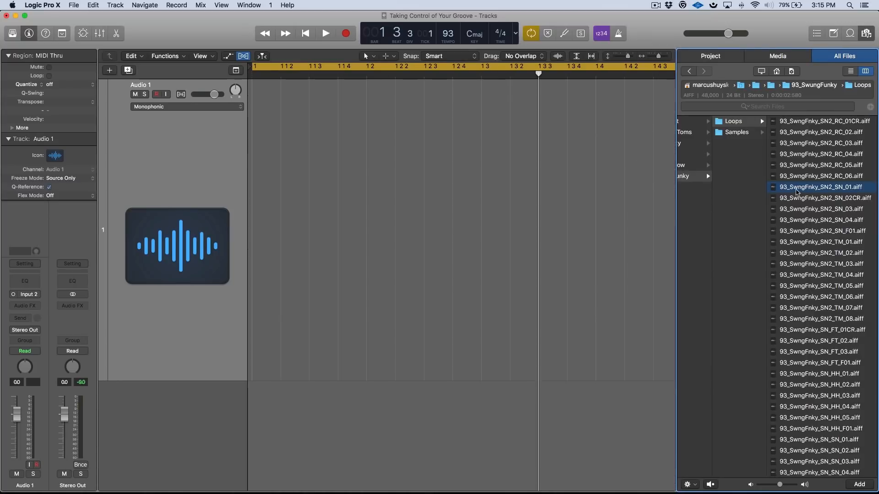
left_click_drag(798, 191, 392, 203)
left_click(508, 170)
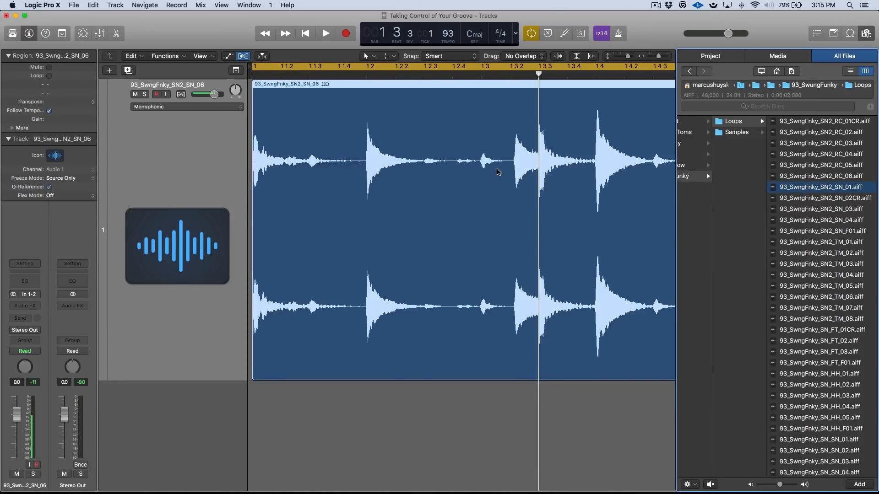
key("f")
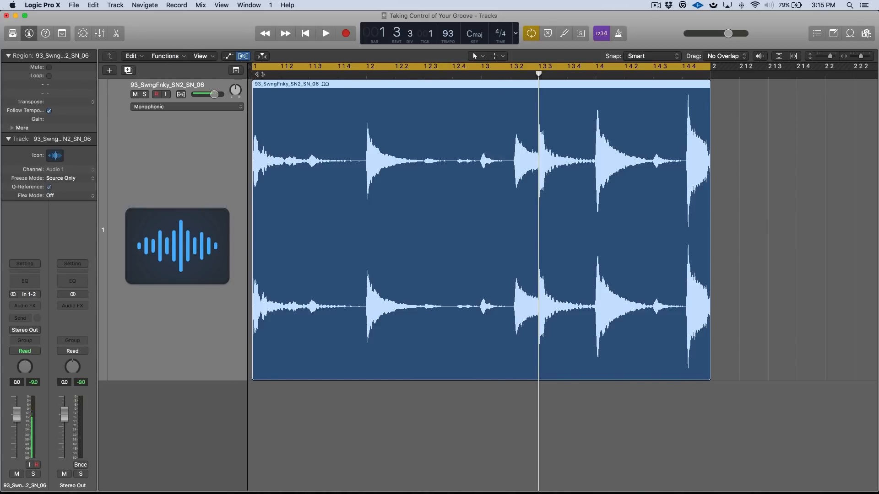
Step: Enable Flex on the drum loop track with the Flex Time - Polyphonic algorithm
left_click(244, 56)
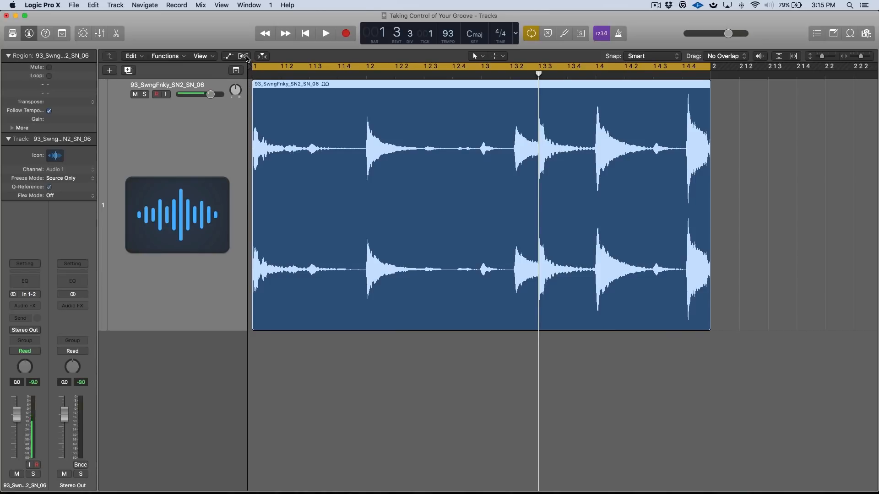
left_click(245, 56)
left_click(195, 109)
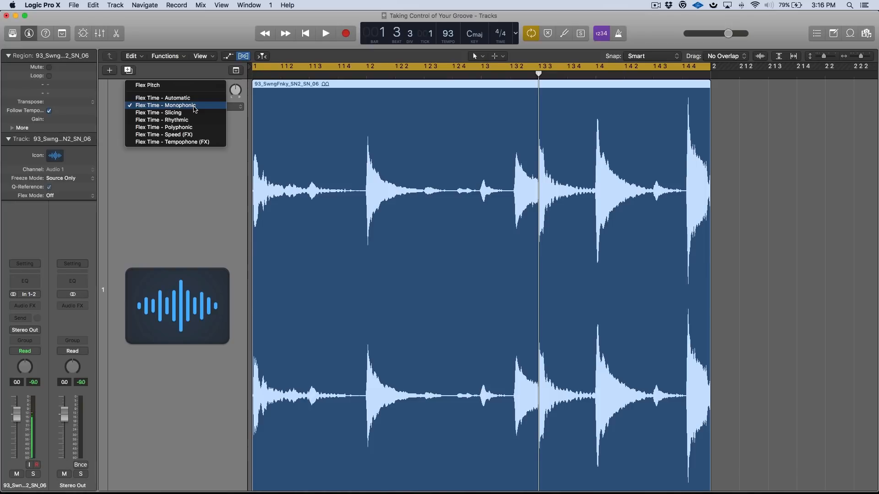
left_click(187, 128)
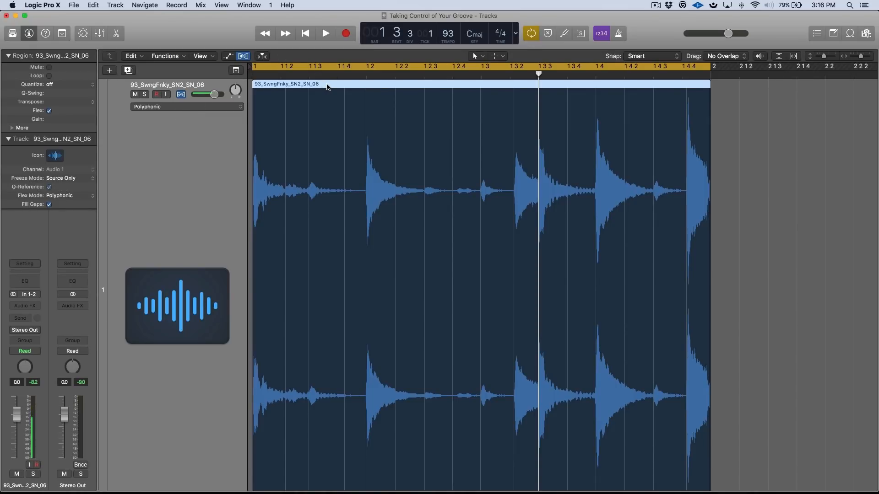
Step: Open the loop in the audio editor, enlarge the editor area, and display its File view with transient markers
key("e")
key("e")
key("e")
left_click(463, 196)
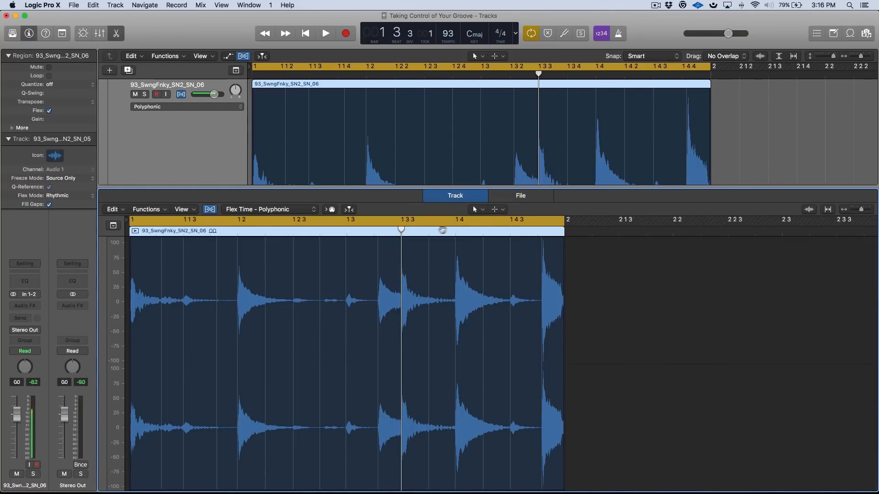
left_click_drag(503, 188, 511, 106)
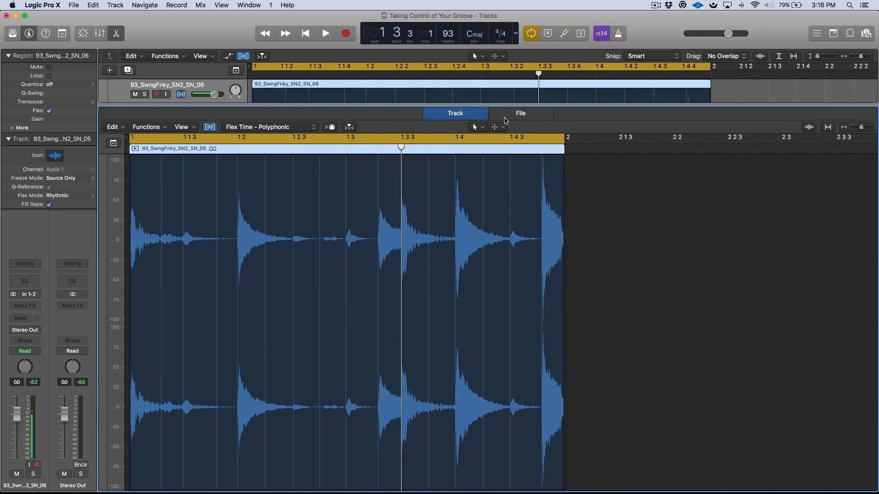
key("e")
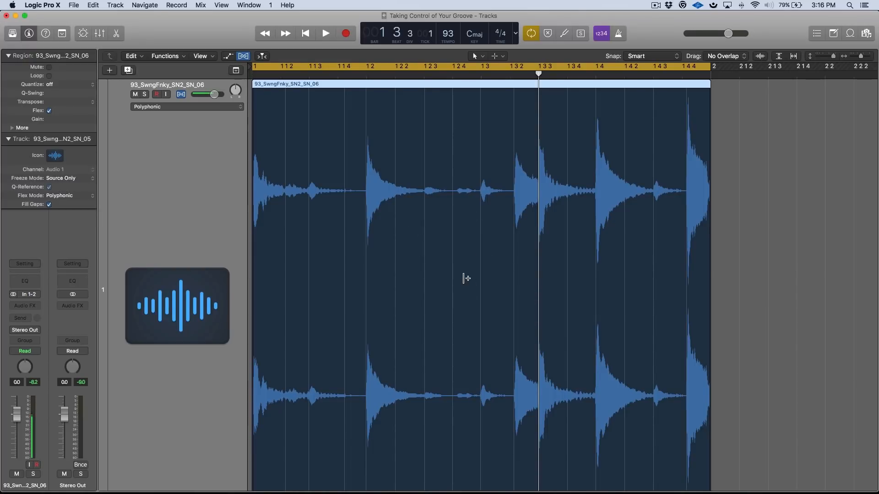
key("e")
left_click(529, 114)
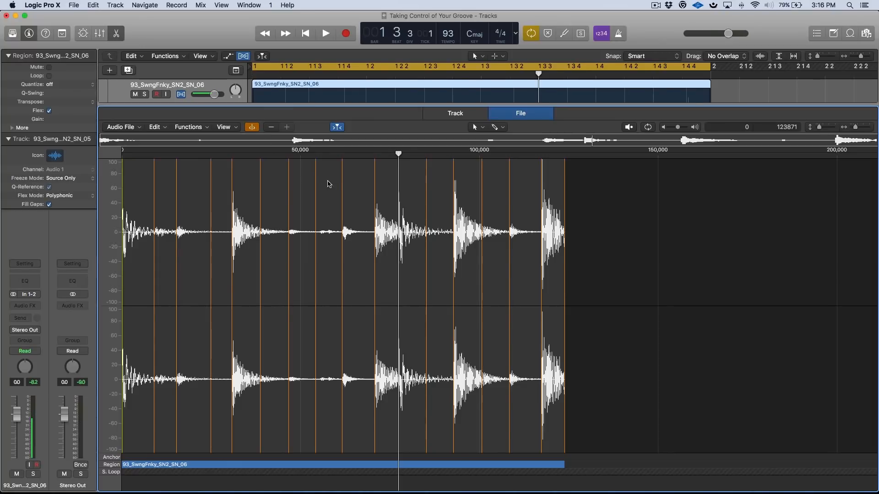
Step: Reduce the number of transient markers in the audio file, and increase it again to the original density
left_click(273, 127)
left_click(273, 127)
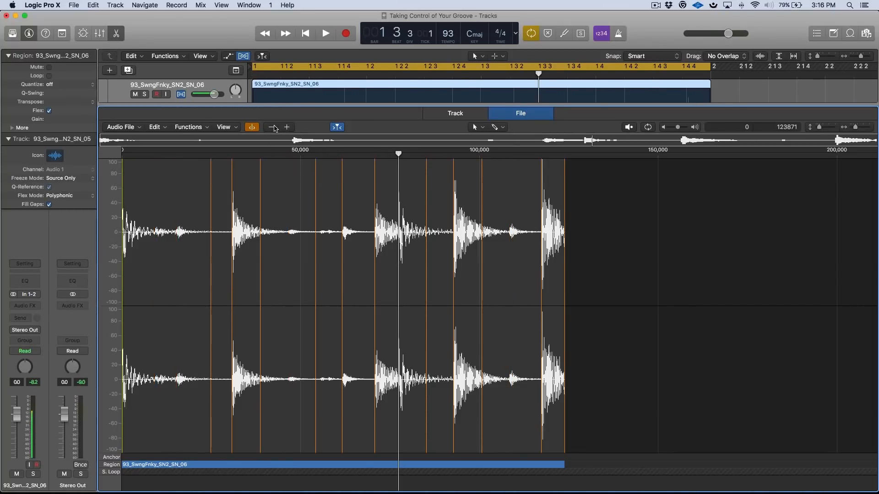
left_click(273, 128)
left_click(273, 128)
left_click(287, 127)
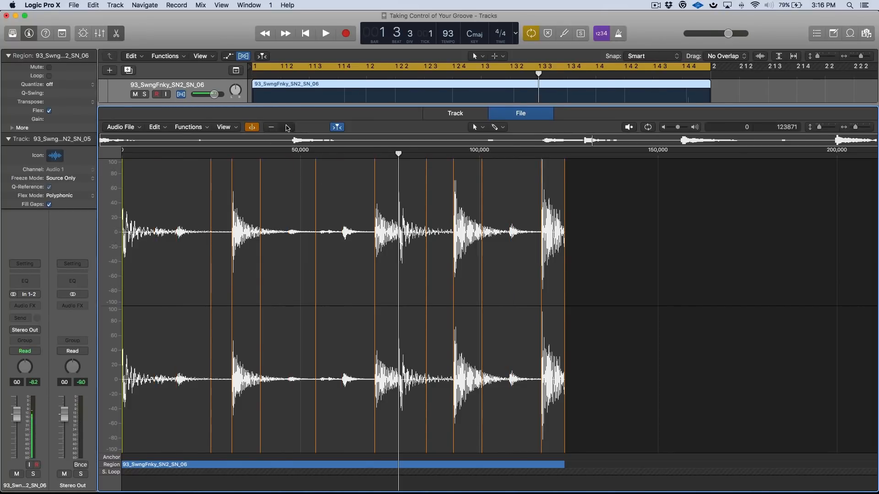
left_click(288, 127)
left_click(287, 127)
left_click(288, 128)
left_click(287, 127)
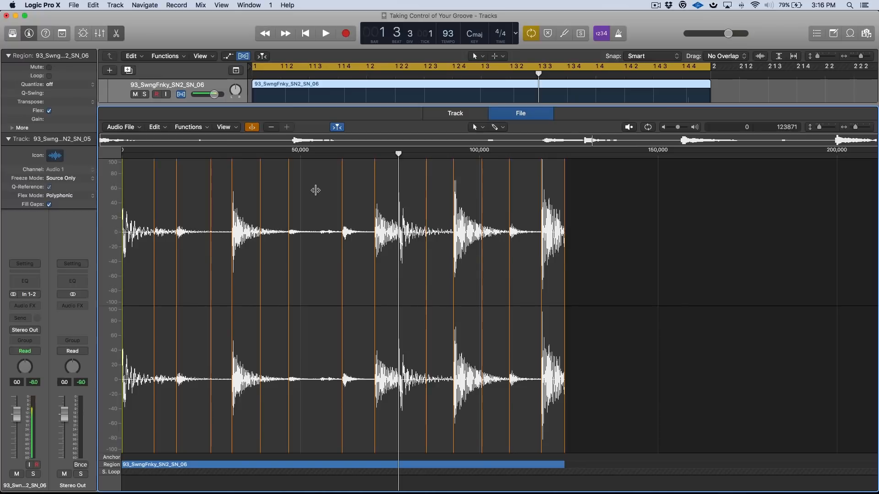
Step: Try to move the transient marker near sample 54,000 to the small hit near 57,500, and undo the move
left_click(315, 190)
left_click_drag(316, 190, 328, 190)
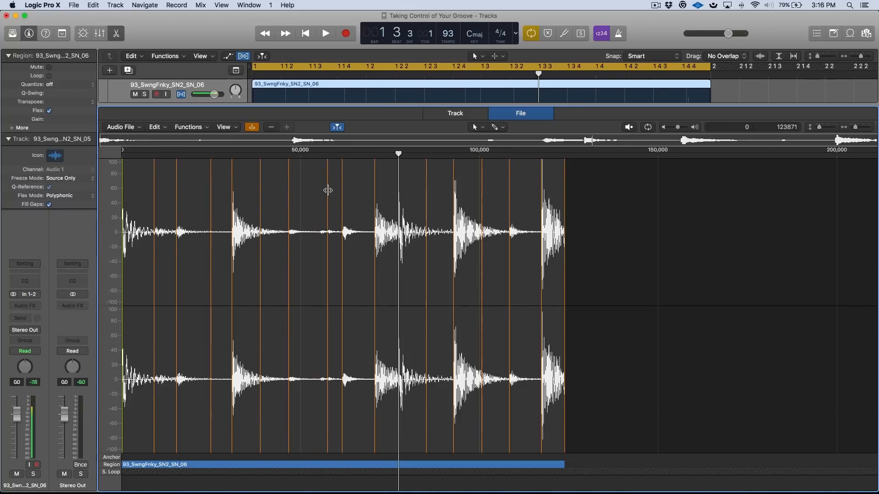
key("super+z")
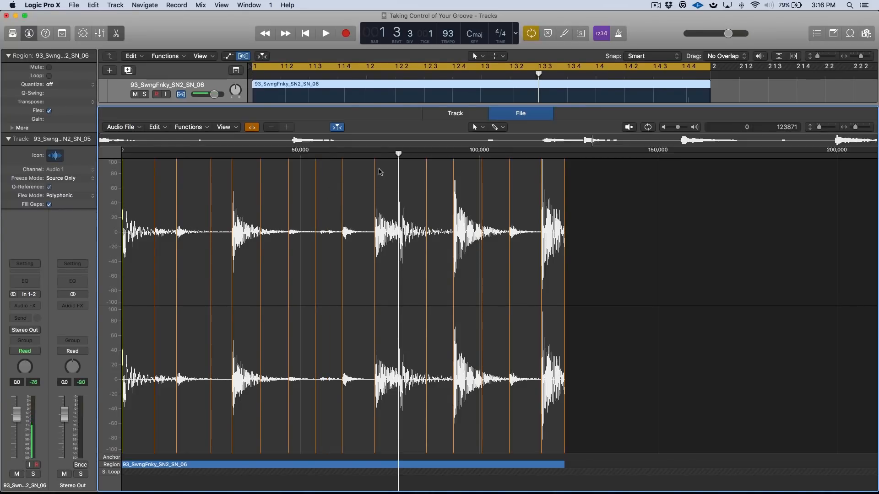
Step: Audition the hit near sample 71,000 and examine closely how the transient markers there line up with the waveform
left_click(375, 157)
left_click(376, 157)
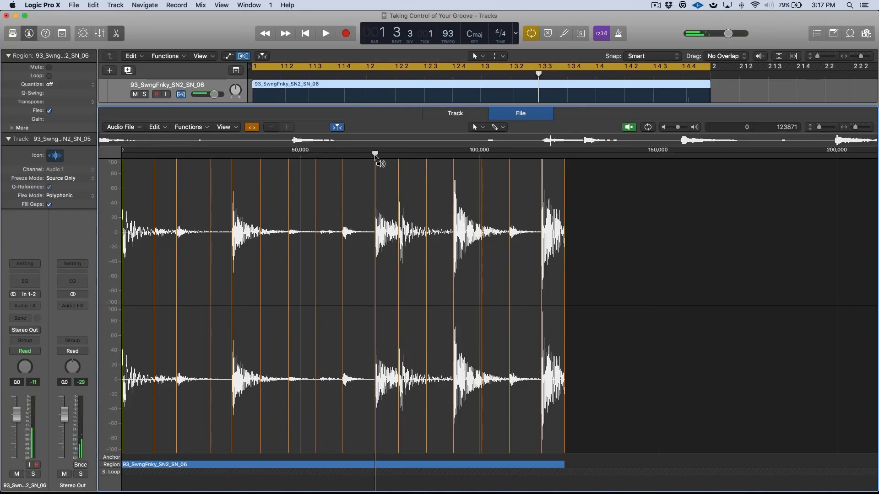
left_click(370, 178)
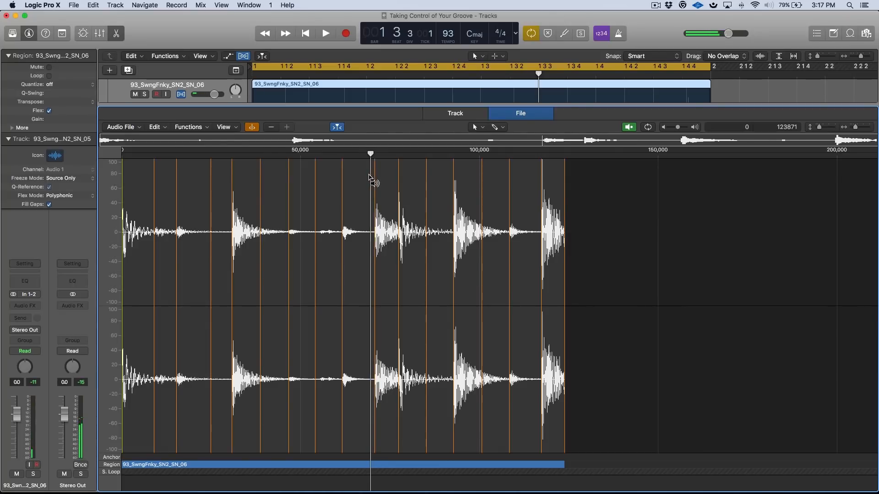
left_click(372, 176)
left_click(373, 175)
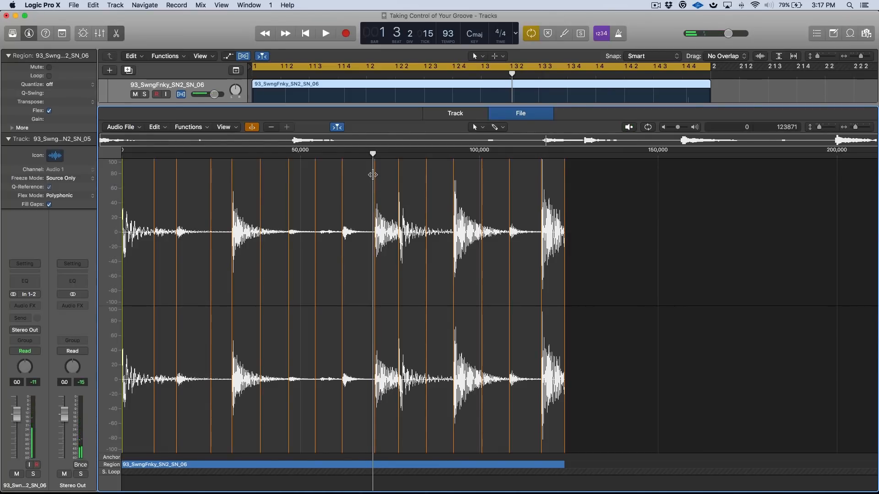
key("super+Right")
key("super+Right")
key("super+Right")
key("super+Right")
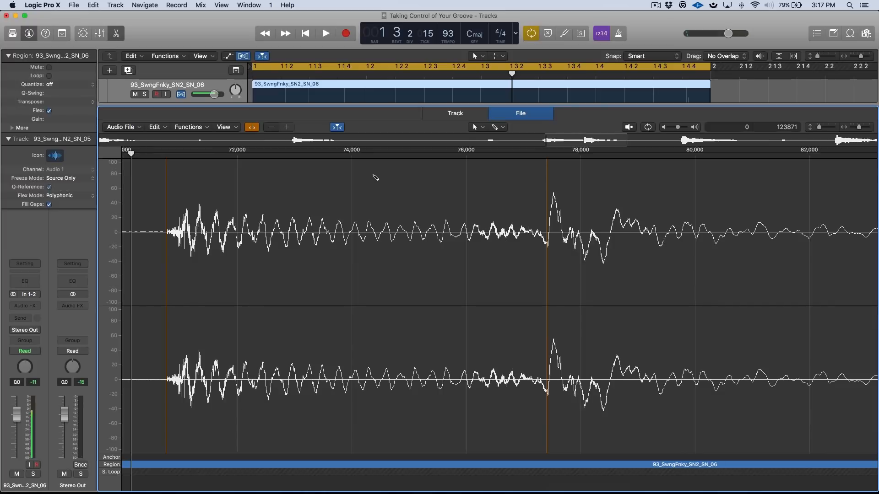
Step: Move the transient marker near sample 77,400 slightly later to the waveform's zero crossing at sample 77451
left_click(545, 154)
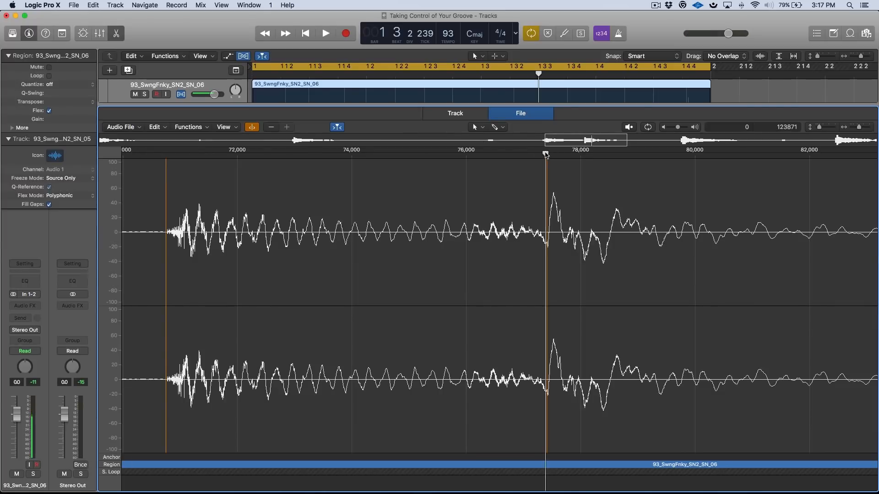
key("super+Right")
key("super+Right")
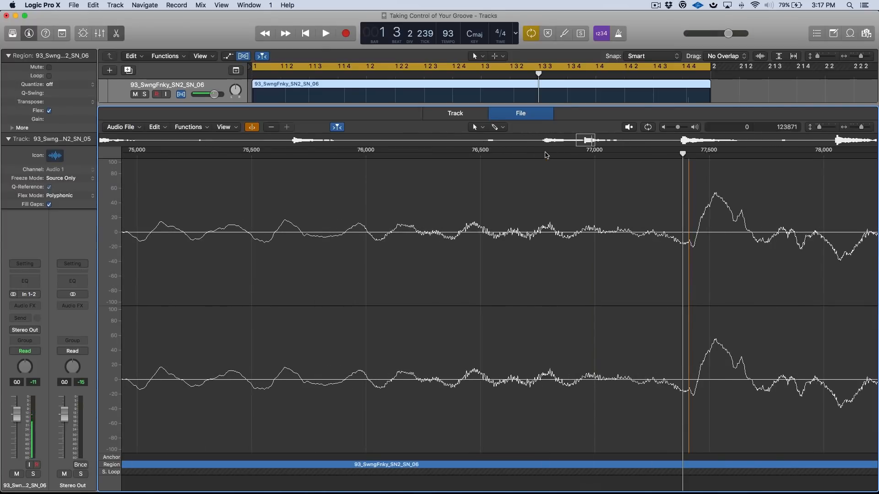
scroll(584, 290, "right", 5)
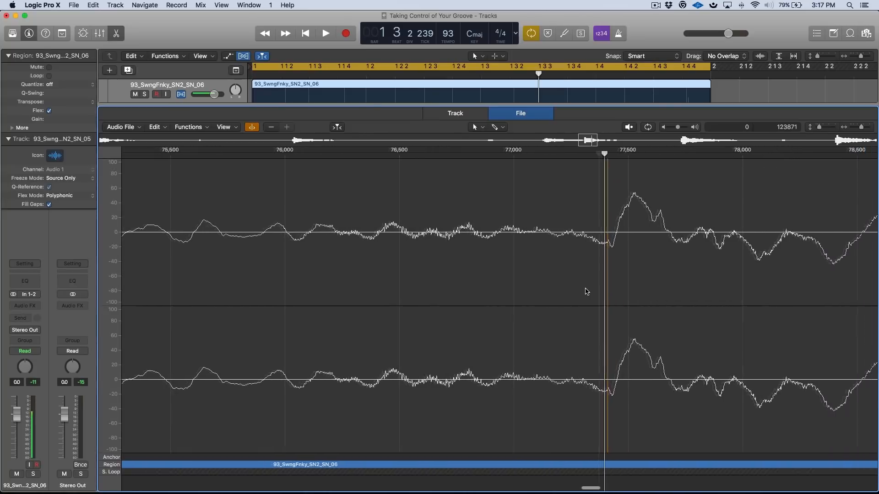
scroll(579, 204, "left", 1)
left_click(572, 200)
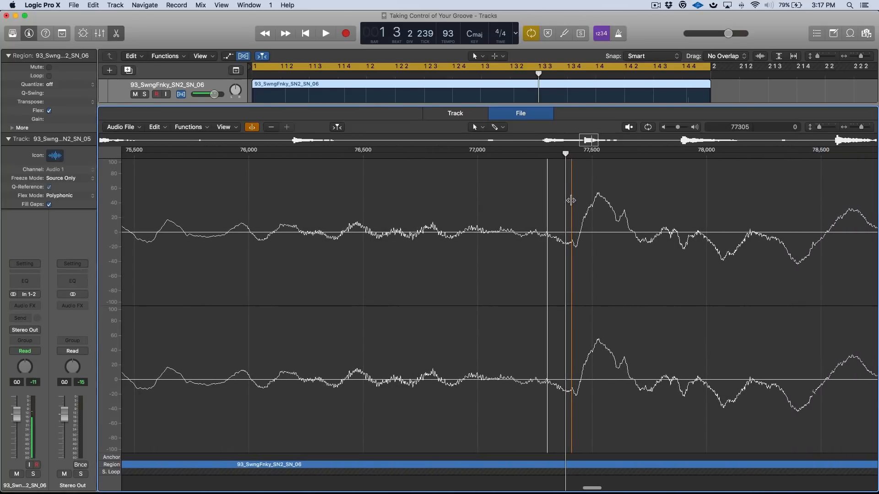
left_click_drag(578, 200, 588, 203)
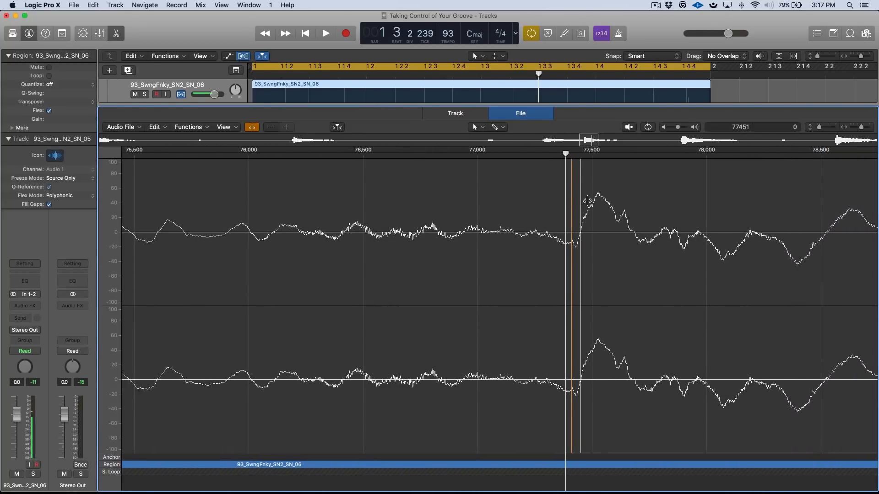
scroll(587, 203, "left", 1)
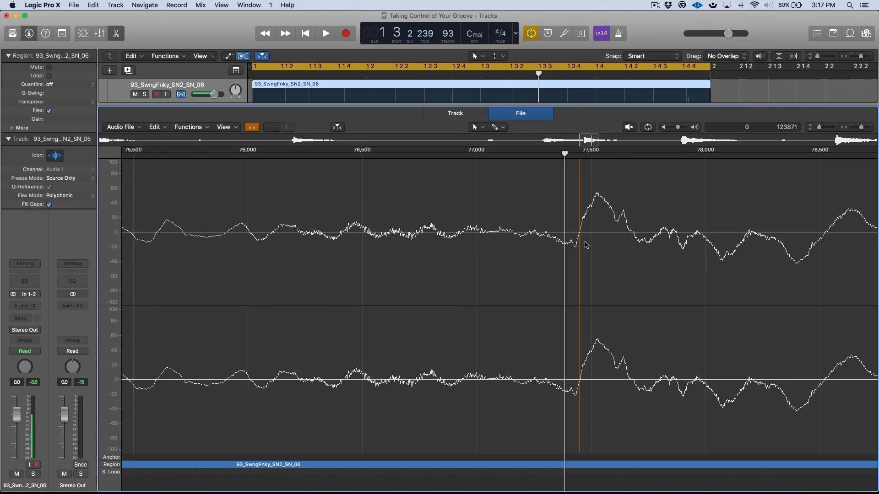
Step: Add a transient marker at the quiet hit between samples 54,132 and 61,600, and fine-tune it to about sample 57,950
scroll(587, 245, "down", 10)
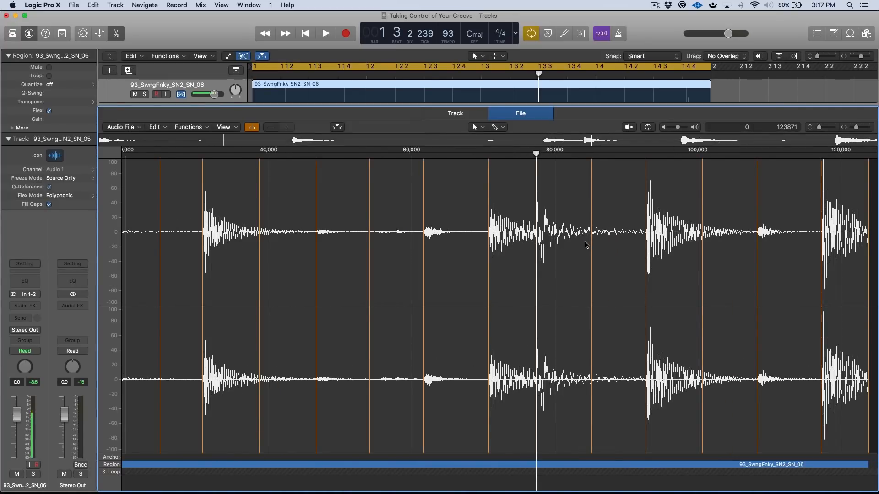
scroll(586, 245, "down", 3)
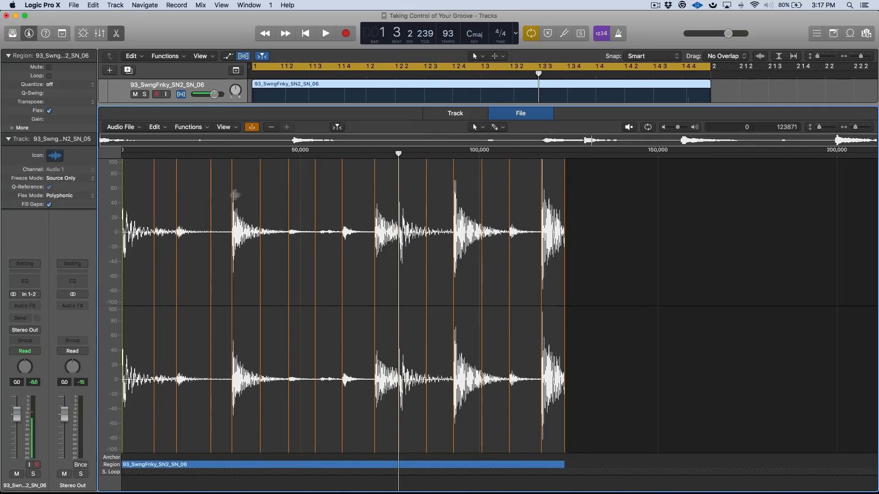
left_click(328, 220)
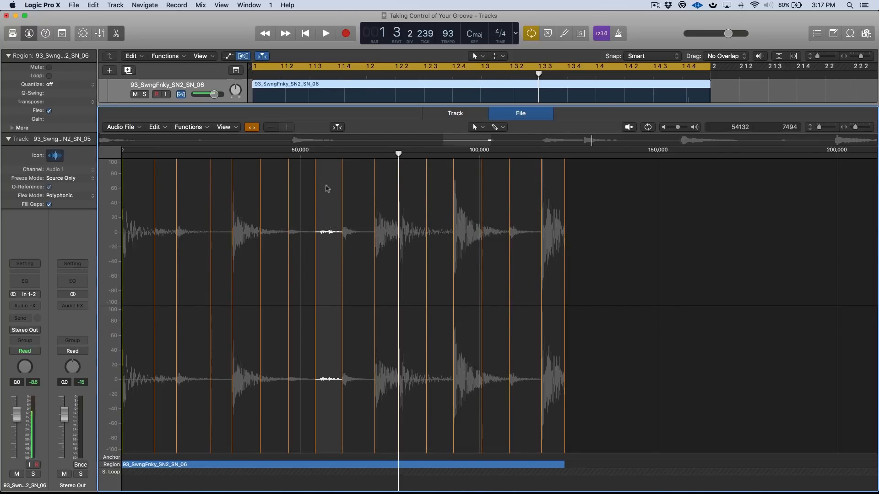
left_click(328, 243)
left_click(328, 154)
key("super+Right")
key("super+Right")
key("super+Right")
key("super+Right")
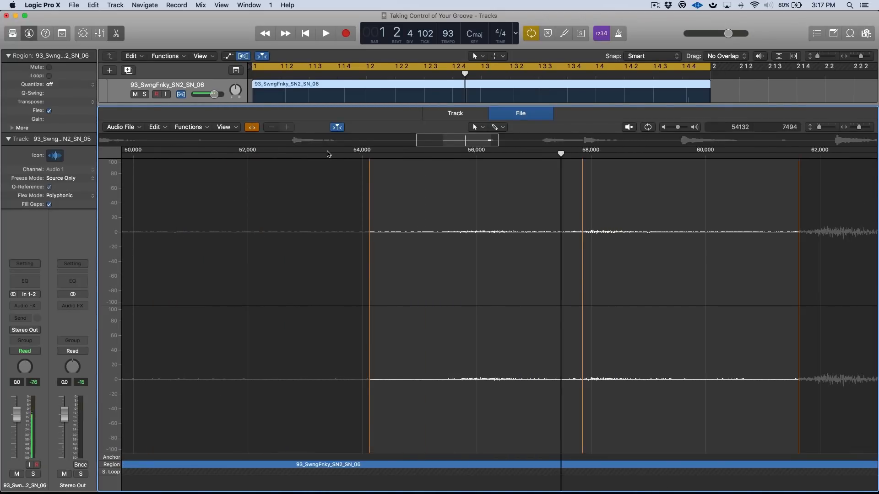
left_click_drag(582, 302, 587, 302)
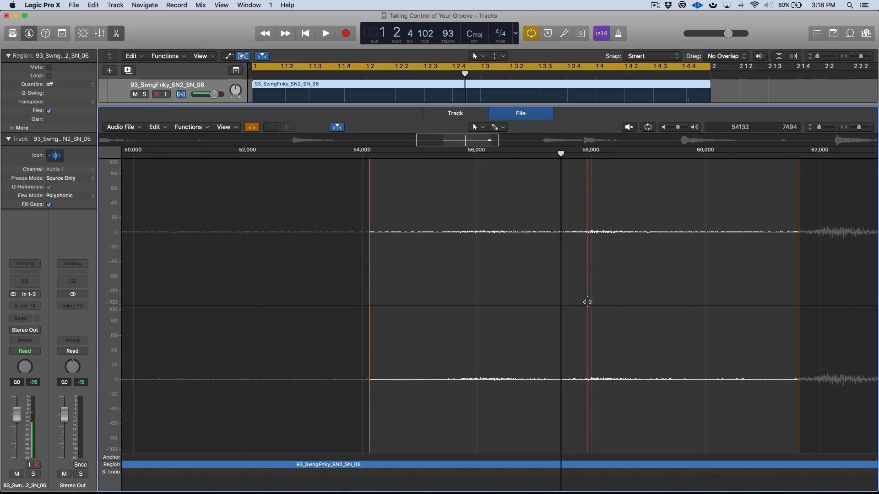
Step: Examine the placement of the transient marker at the small hit near sample 108,400 against its attack
key("super+Left")
key("super+Left")
key("super+Left")
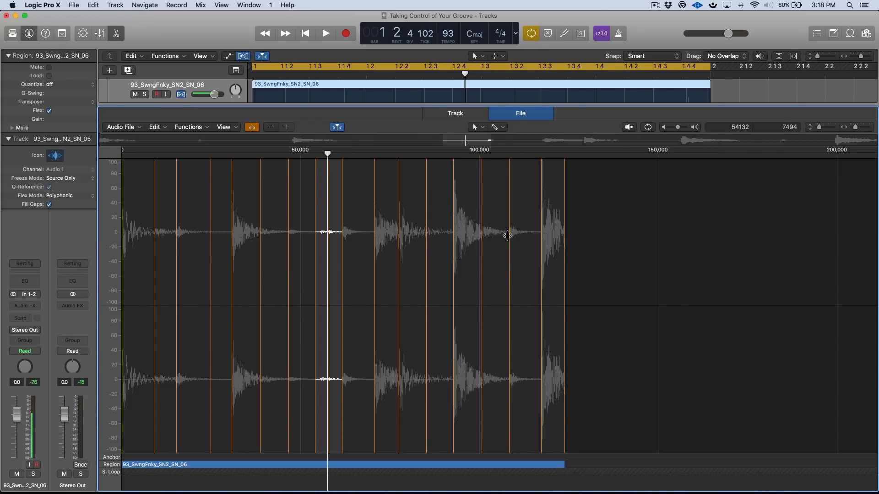
left_click(509, 154)
key("super+Right")
key("super+Right")
key("super+Right")
key("super+Right")
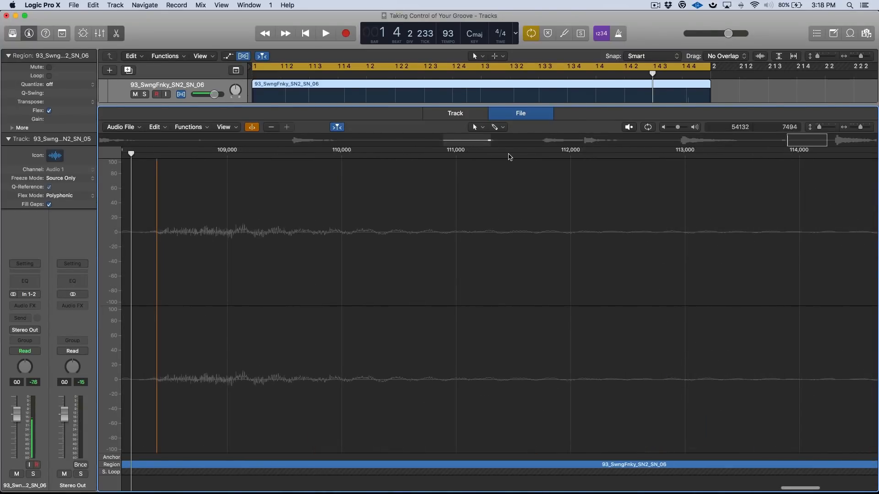
scroll(509, 229, "left", 5)
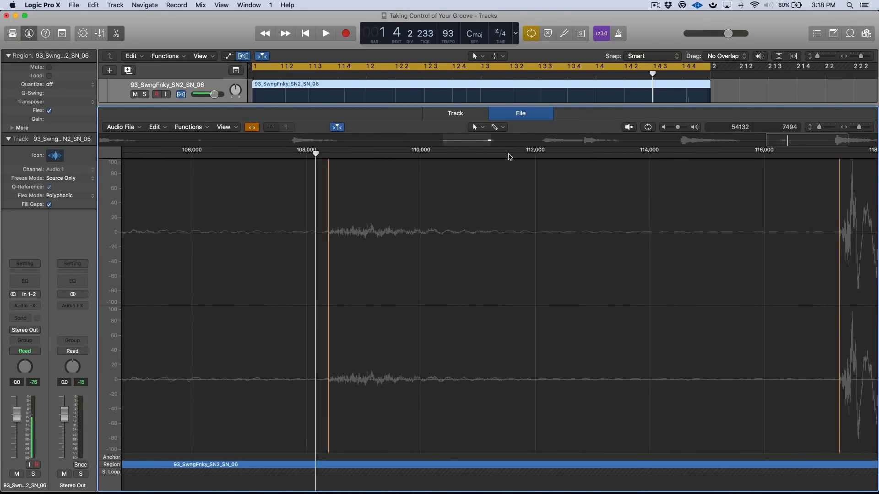
scroll(384, 227, "left", 2)
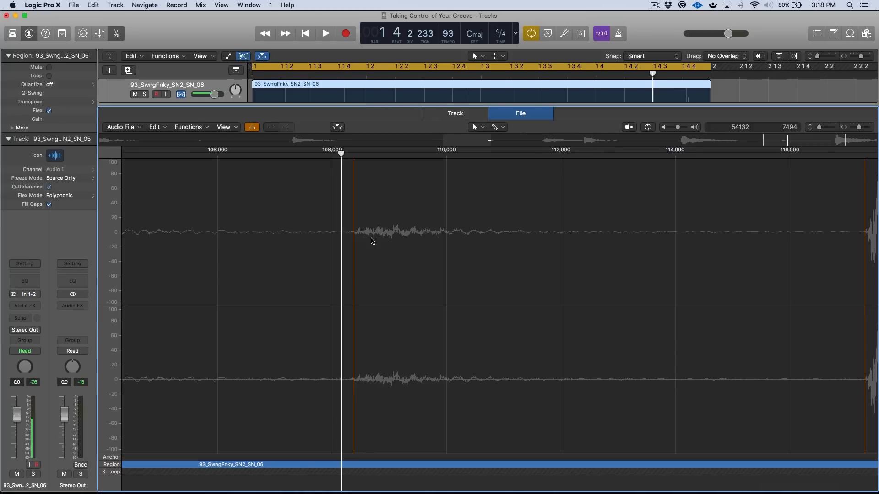
key("super+Left")
key("super+Left")
key("super+Left")
key("super+Left")
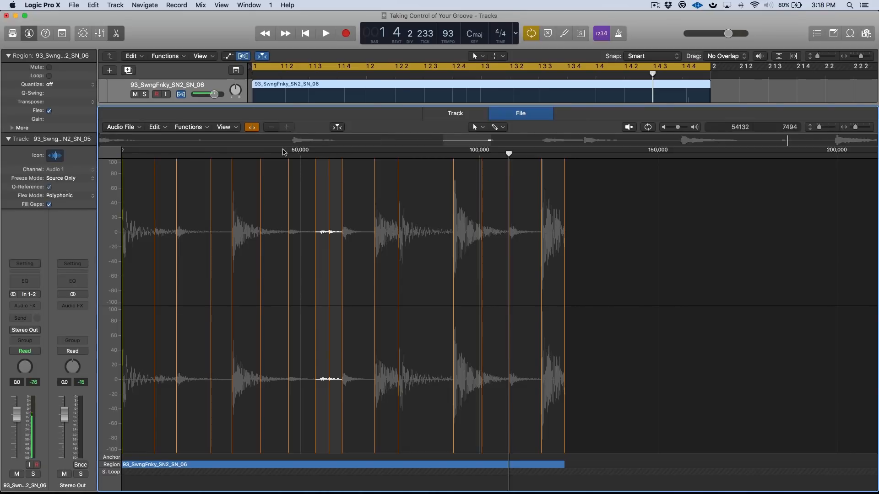
Step: Place the playhead shortly after beat 2 and close the audio editor, leaving the loop region in the tracks area
left_click(269, 154)
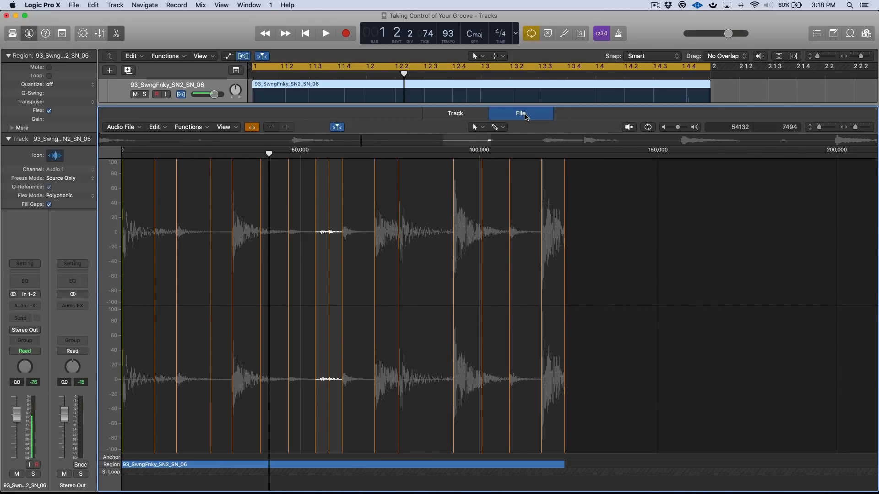
key("e")
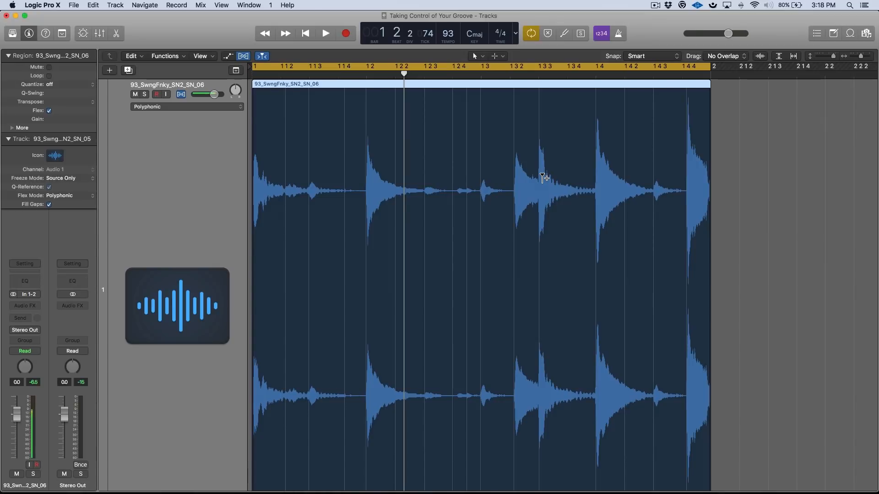
key("e")
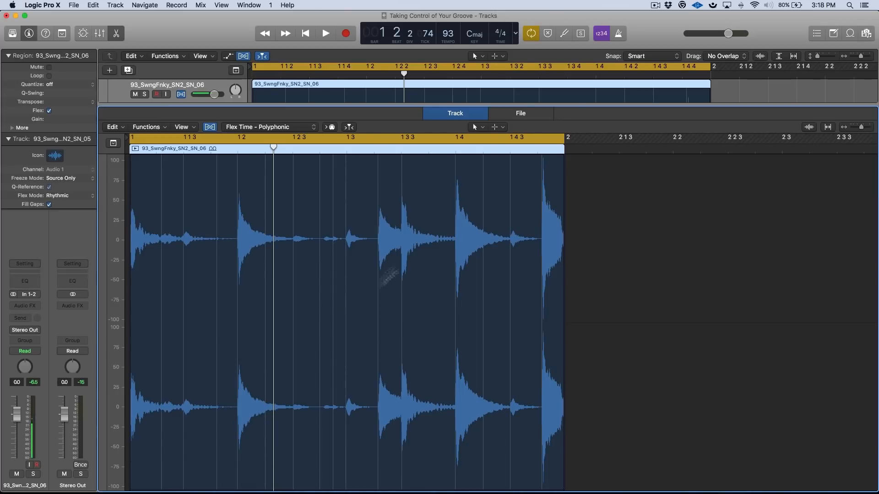
key("e")
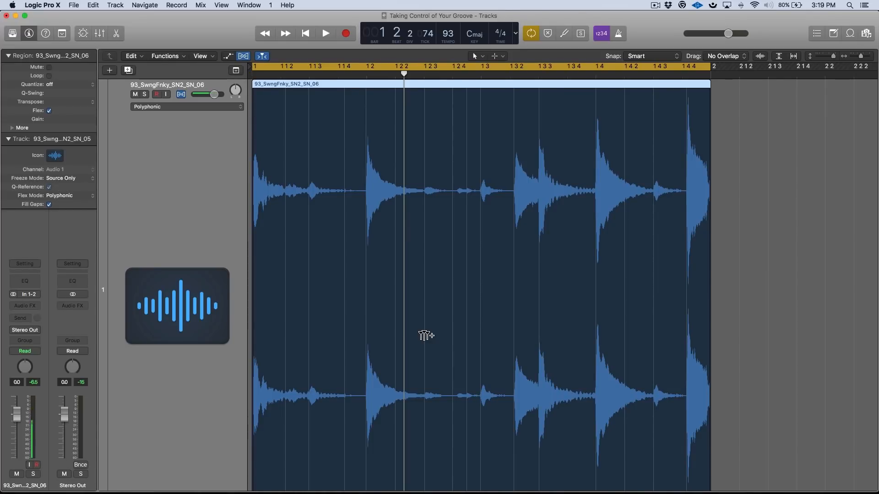
Step: Add flex markers to the quiet hit near 1 2 3 and its neighbouring transients, and try shifting that hit between them
left_click(424, 336)
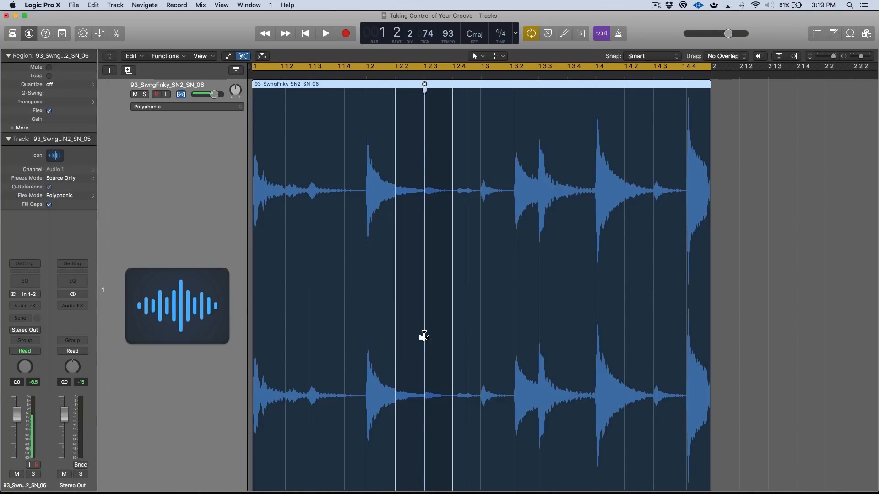
mouse_move(424, 336)
left_mouse_down()
mouse_move(431, 334)
mouse_move(412, 338)
left_mouse_up()
key("super+z")
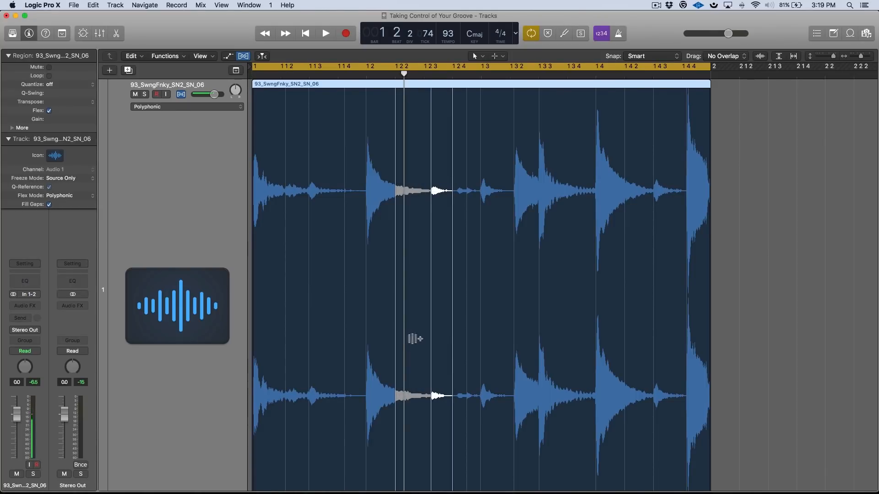
Step: Try moving the beat 2 hit slightly later with a flex marker and undo the move
left_click(366, 328)
mouse_move(365, 328)
left_mouse_down()
mouse_move(357, 330)
mouse_move(375, 330)
left_mouse_up()
key("super+z")
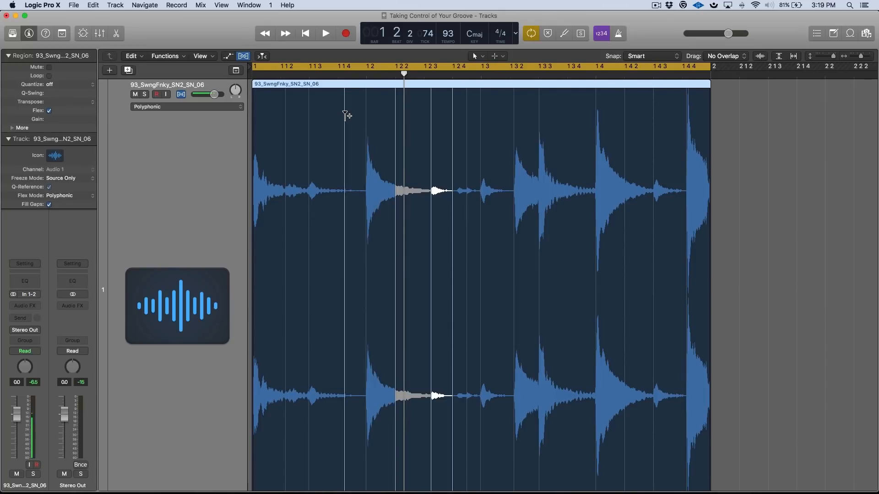
Step: Delete the flex marker near 1 1 4, and try removing the one near 1 2 4 before restoring it
scroll(342, 89, "right", 1)
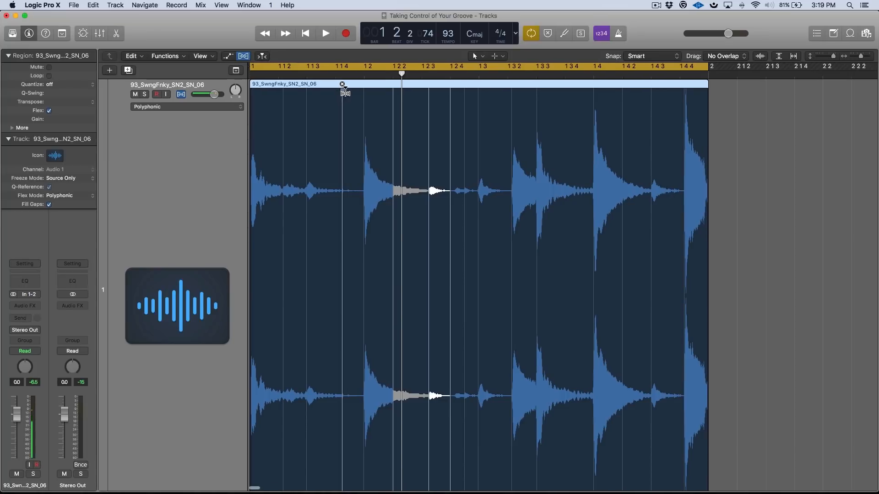
left_click(342, 87)
left_click(342, 84)
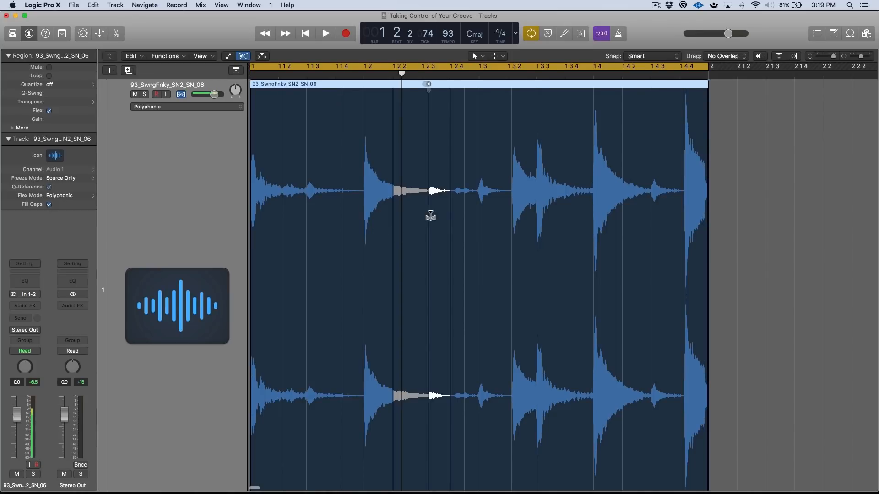
left_click(449, 217)
double_click(449, 216)
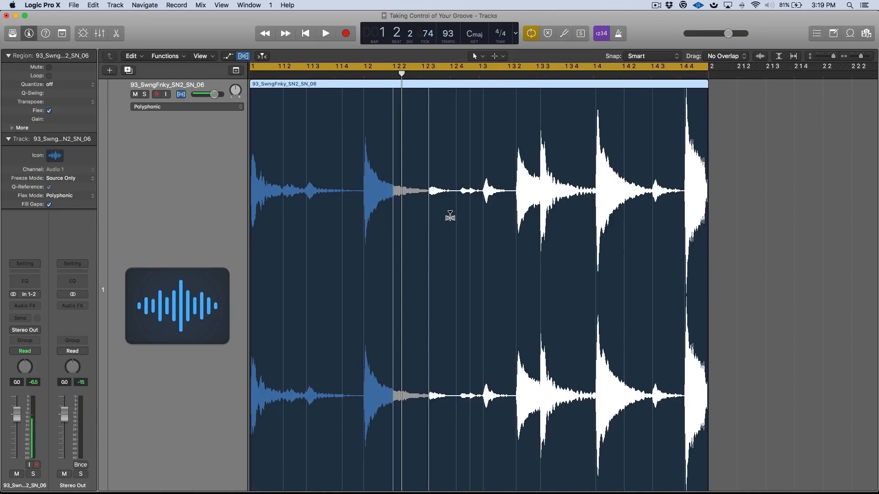
left_click(450, 216)
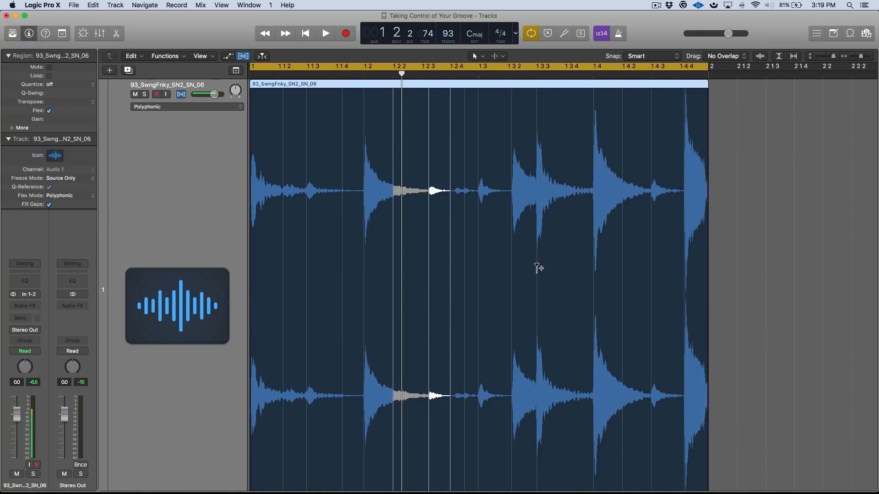
Step: Shift the hits near 1 3 3 and beat 2 later and those near 1 4 3 and 1 1 3 slightly earlier using flex markers
left_click_drag(538, 323, 548, 322)
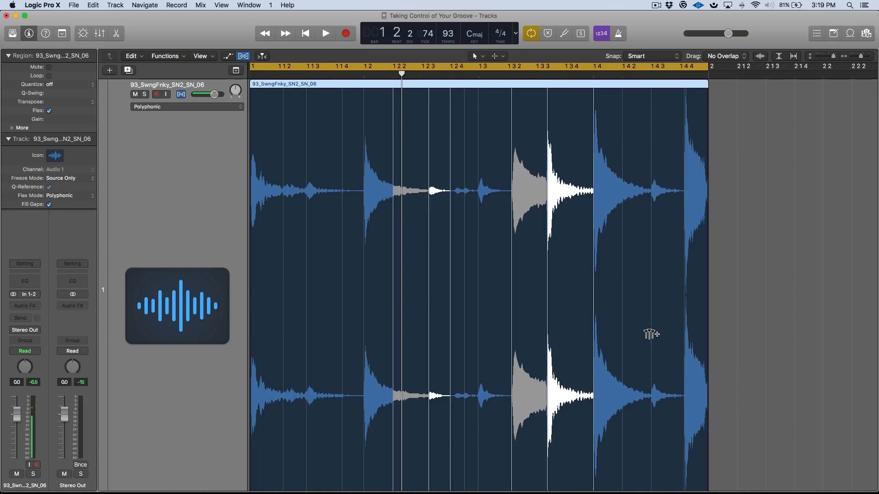
left_click_drag(649, 334, 647, 337)
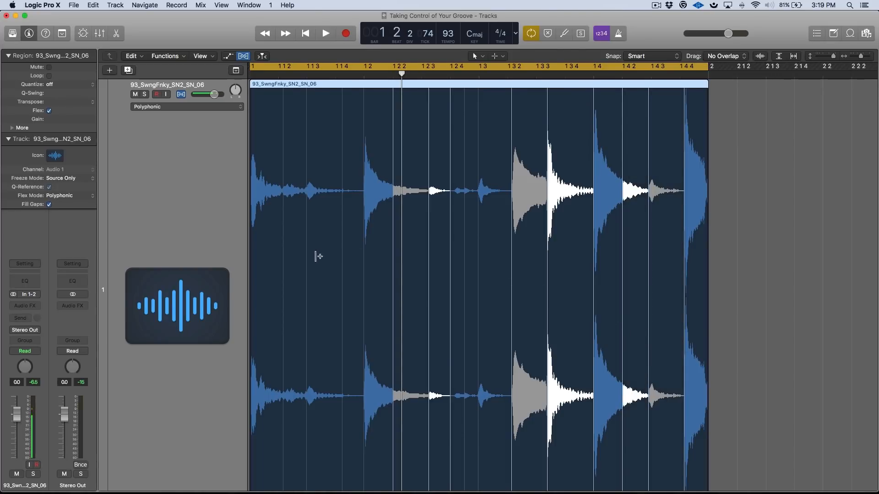
left_click(307, 299)
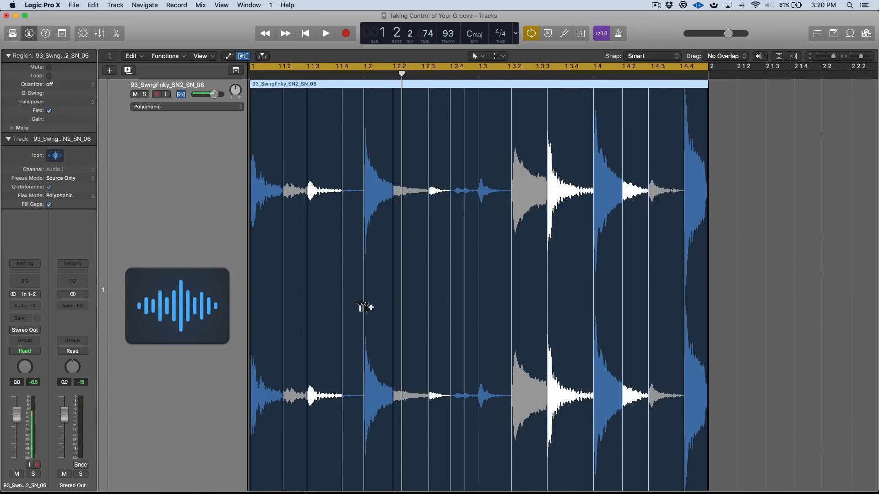
left_click_drag(364, 306, 367, 307)
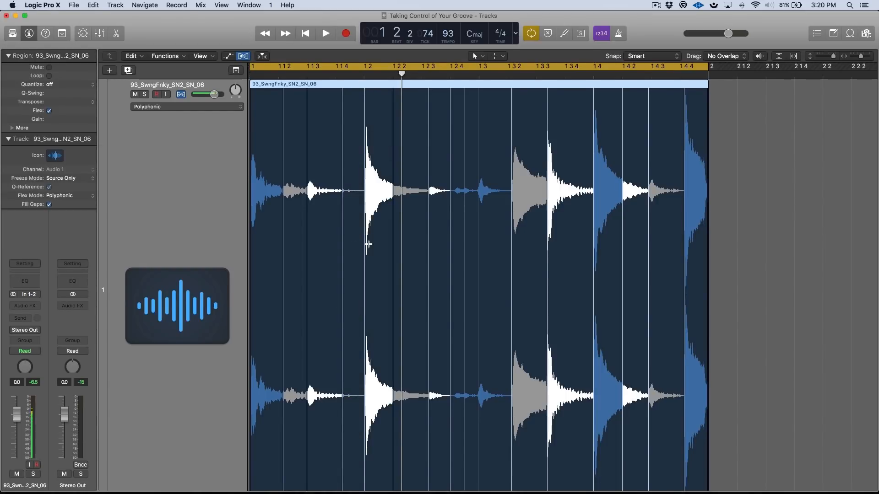
Step: Place the playhead just before beat 2 and move the small hit at beat 3 slightly later between its neighbouring transients
scroll(368, 243, "down", 1)
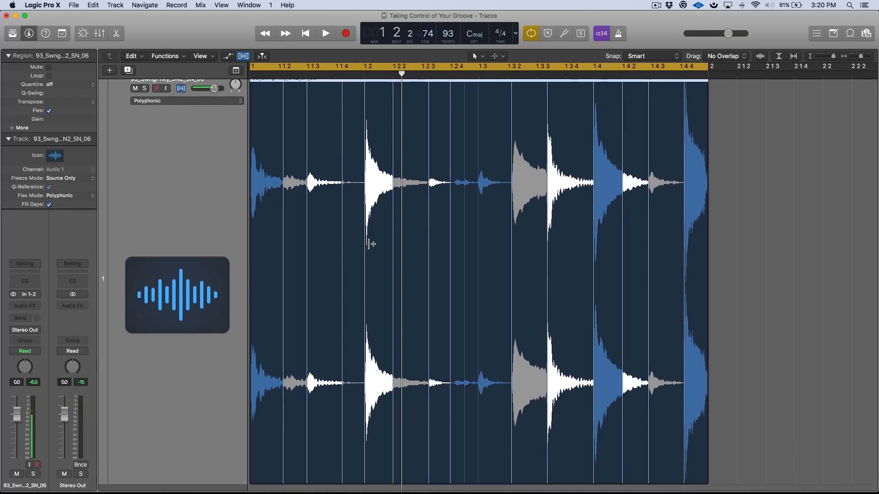
scroll(368, 244, "down", 8)
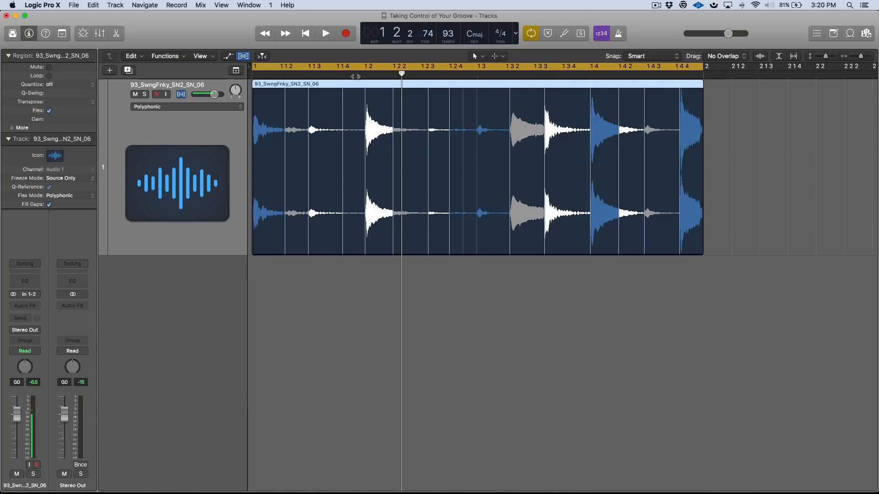
mouse_move(361, 75)
left_mouse_down()
mouse_move(363, 108)
mouse_move(360, 78)
left_mouse_up()
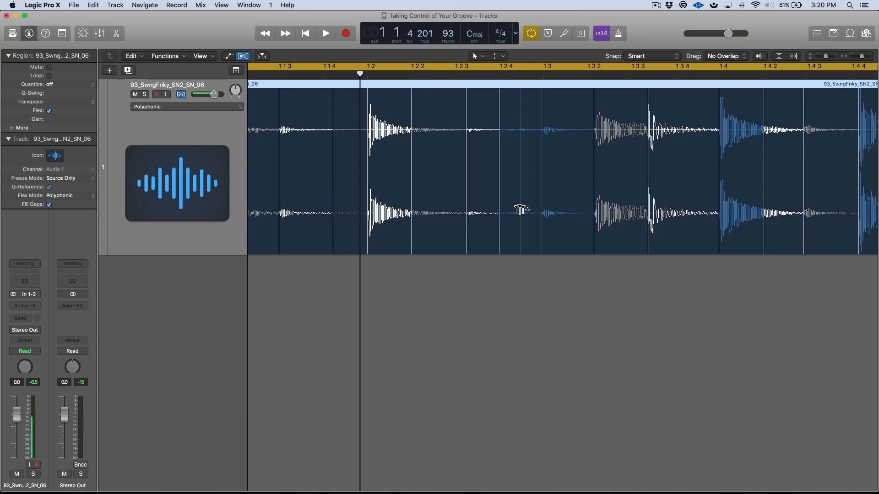
left_click(540, 240)
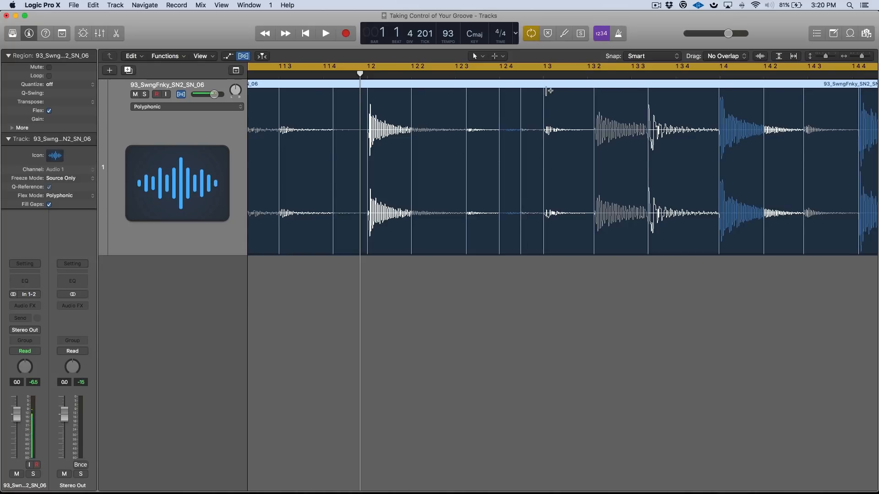
Step: Move the hit near 1 3 2 later, closer to the following hit, using its flex marker
mouse_move(543, 96)
mouse_move(594, 93)
mouse_move(367, 177)
mouse_move(594, 198)
left_click(594, 84)
left_click(594, 84)
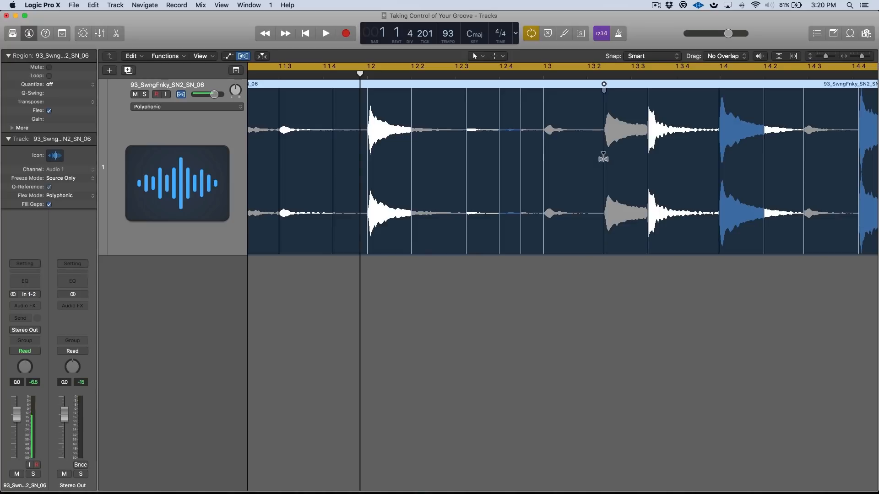
left_click(604, 106)
Step: Undo all the flex edits on the loop to return it to its timing without flex markers
scroll(455, 153, "left", 4)
scroll(462, 149, "right", 2)
scroll(547, 146, "right", 10)
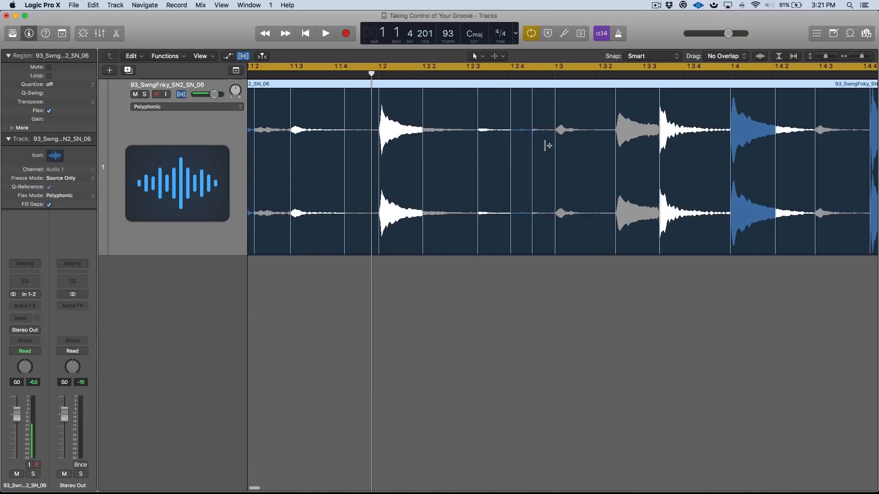
scroll(526, 148, "left", 3)
scroll(508, 149, "left", 5)
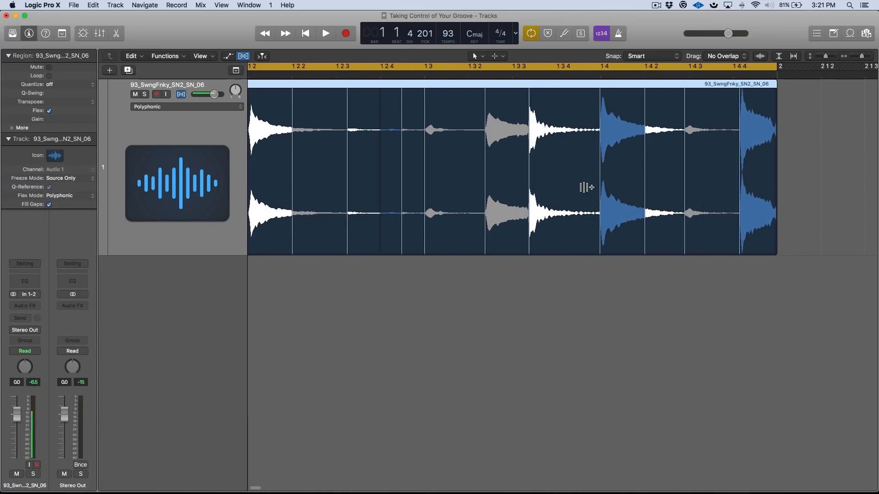
key("super+Left")
scroll(584, 187, "left", 4)
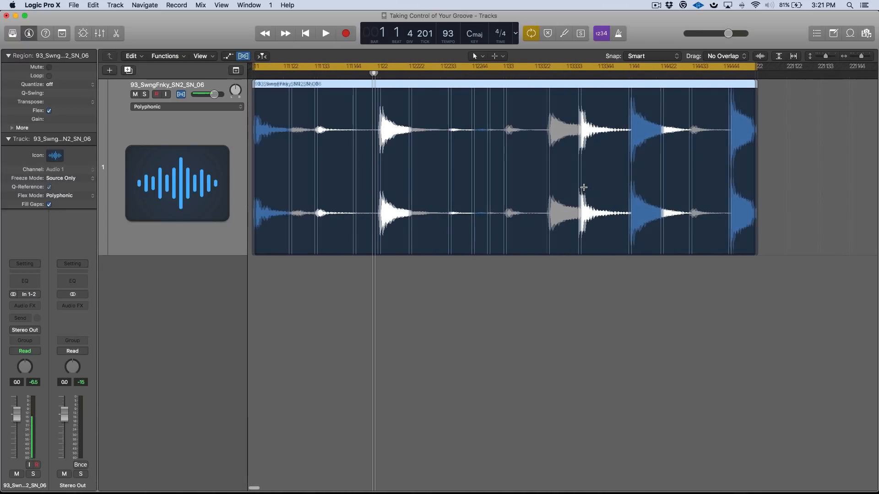
key("super+z")
key("super+z")
key("super+z")
key("super+z")
key("super+z")
key("super+z")
key("super+z")
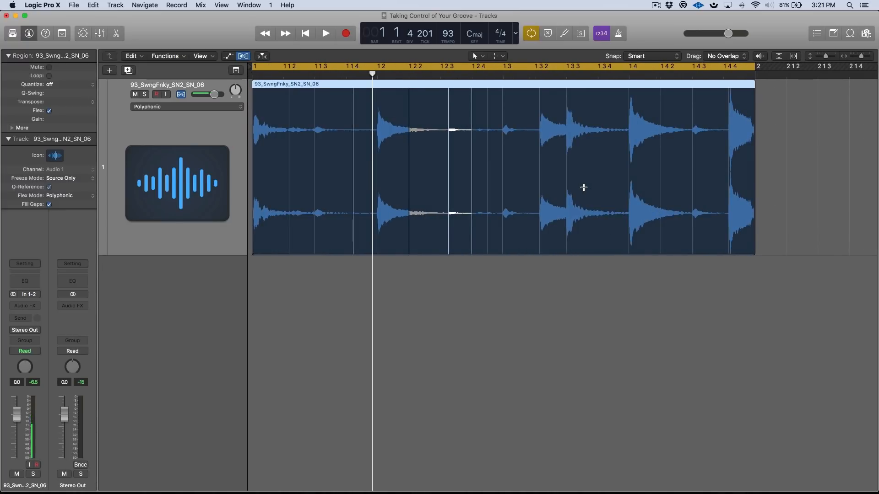
key("super+z")
key("super+shift+z")
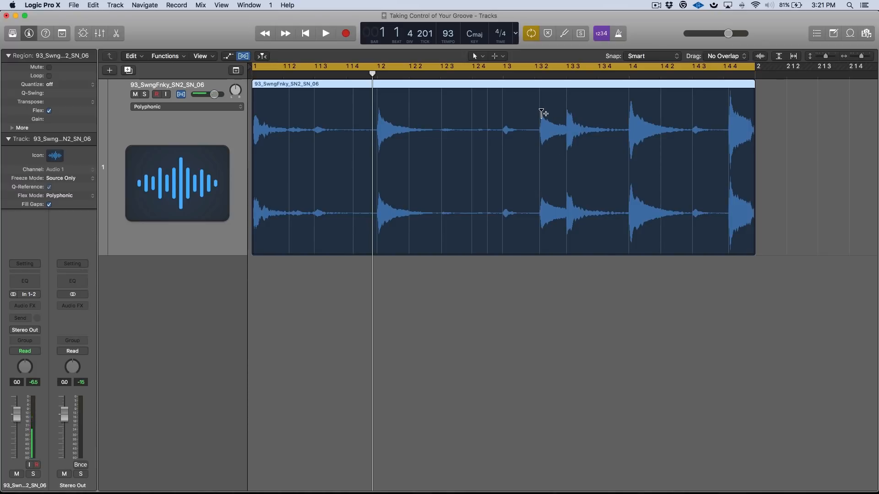
Step: Try stretching the beat 3 hit later to about 1 3 2 with a single flex marker, and undo the move
left_click(502, 119)
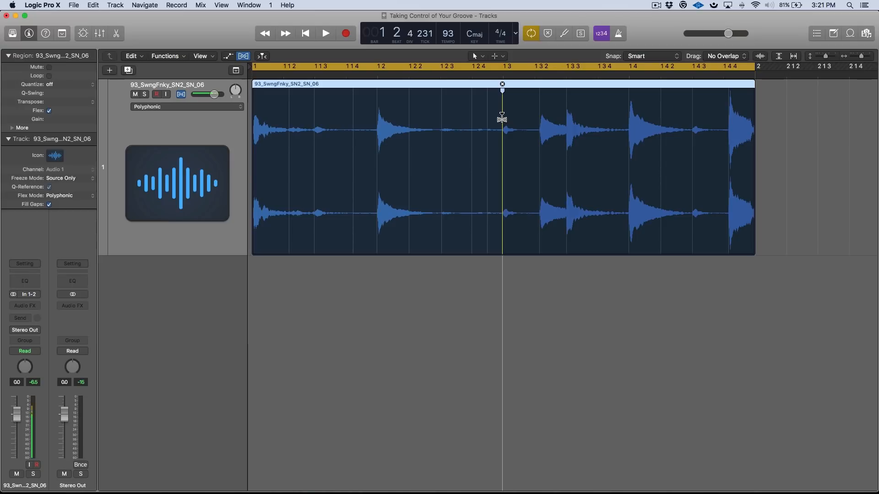
left_click_drag(502, 119, 543, 119)
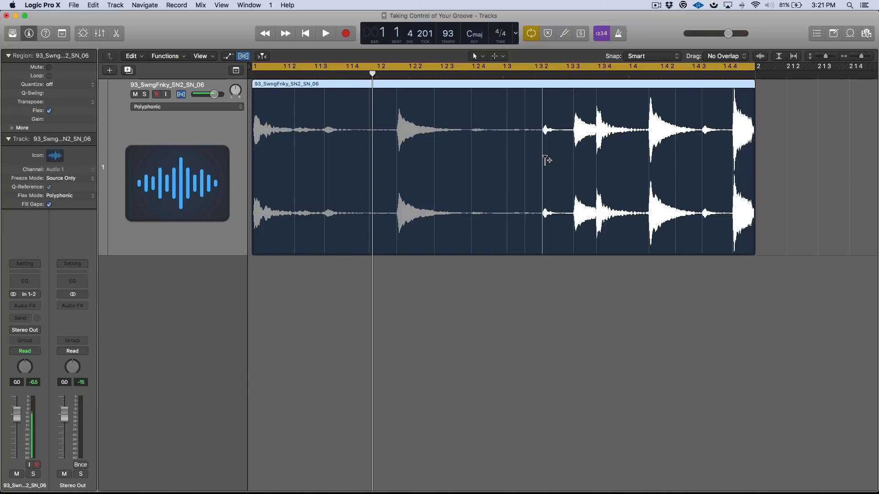
key("super+z")
scroll(361, 137, "left", 1)
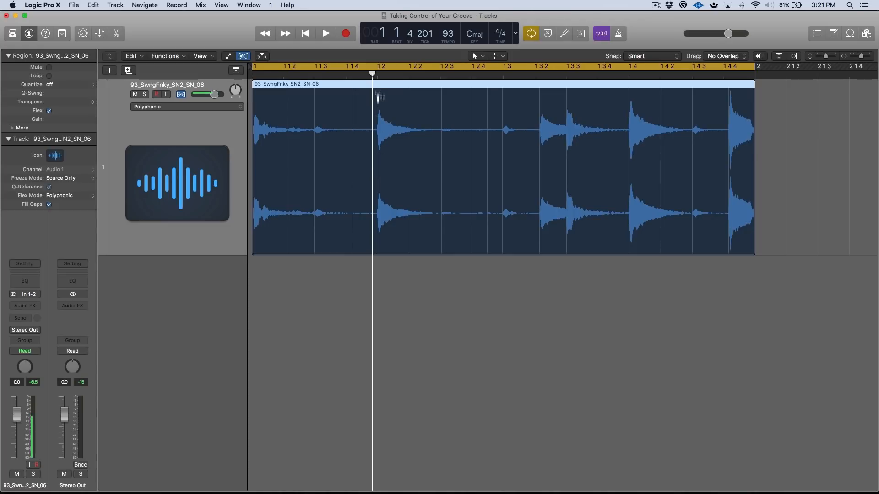
Step: Return the playhead to the start and add flex markers at the hits on beats 2, 3 and 4 and at the last hit
key("Return")
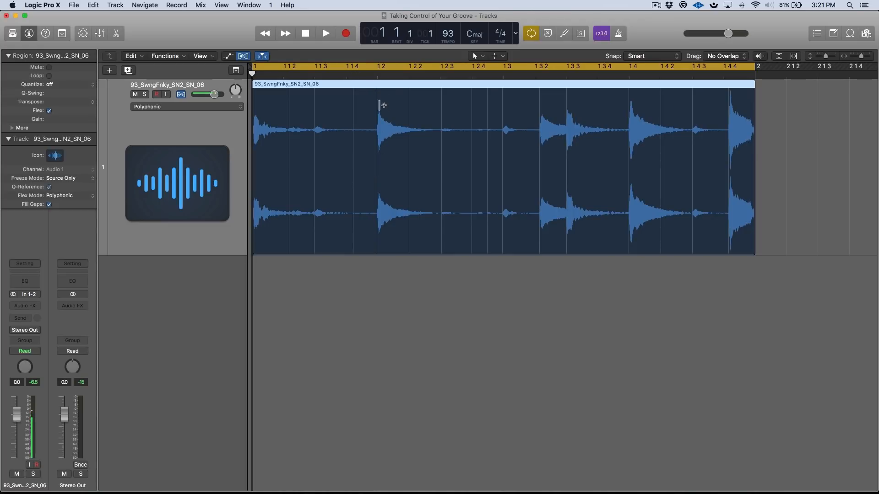
left_click(377, 108)
left_click(502, 120)
left_click(628, 120)
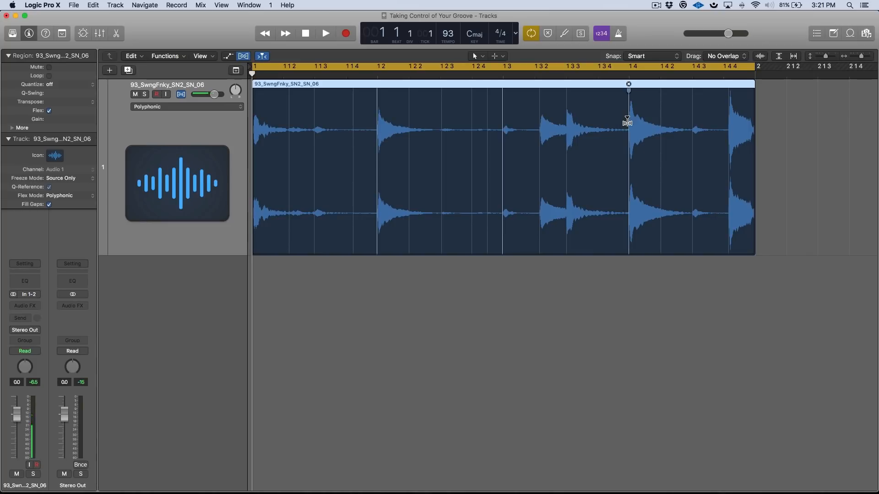
left_click(729, 153)
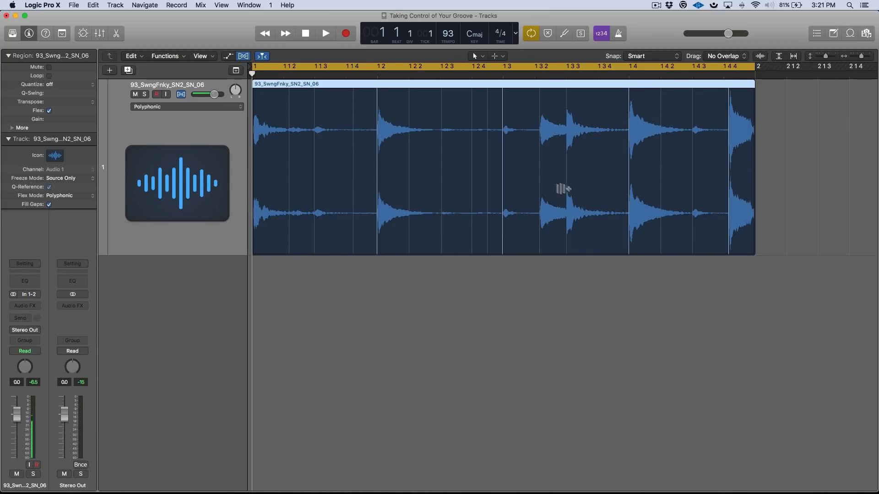
Step: Move the beat 3 hit and the last hit of the loop slightly earlier using their flex markers
mouse_move(501, 190)
left_click_drag(502, 155, 497, 157)
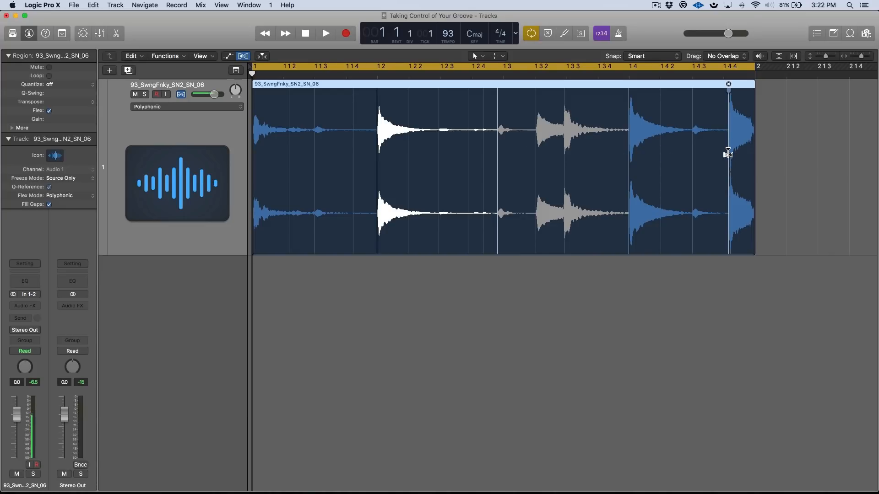
left_click_drag(728, 153, 726, 155)
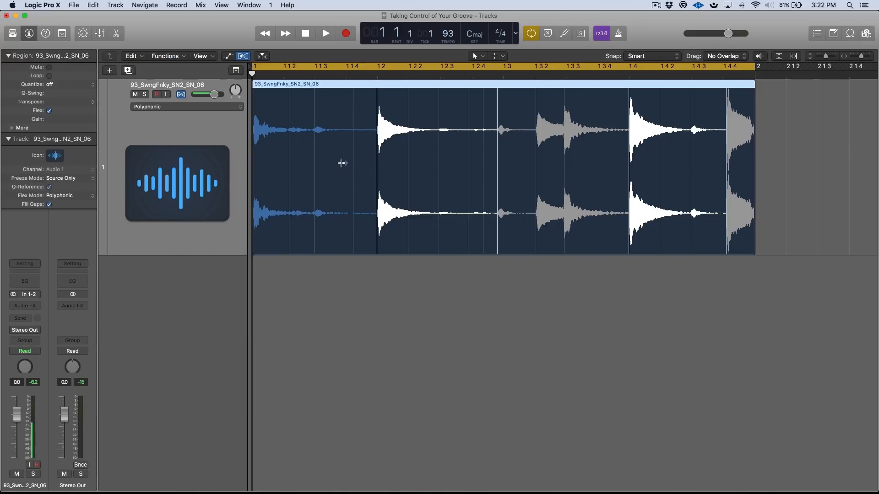
Step: Switch to Studio One and undo the last timing change on the upper loop track
key("super+Tab")
key("super+Tab")
key("super+Tab")
key("super+Tab")
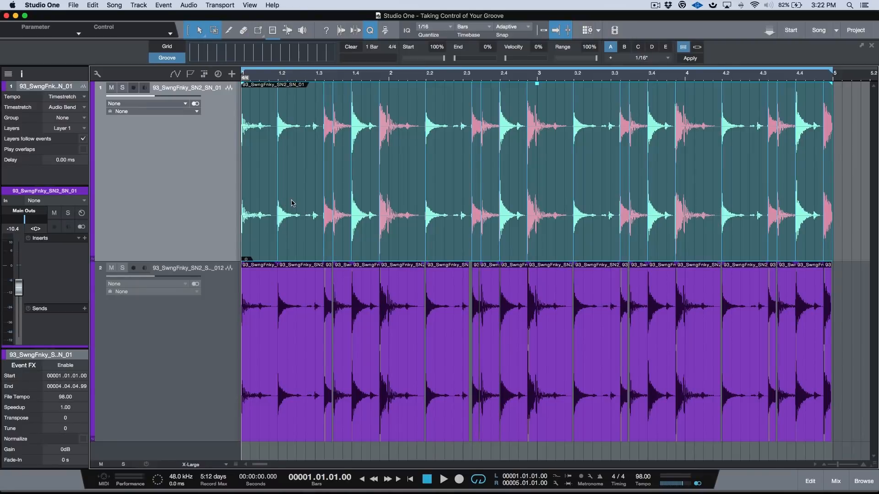
key("super+z")
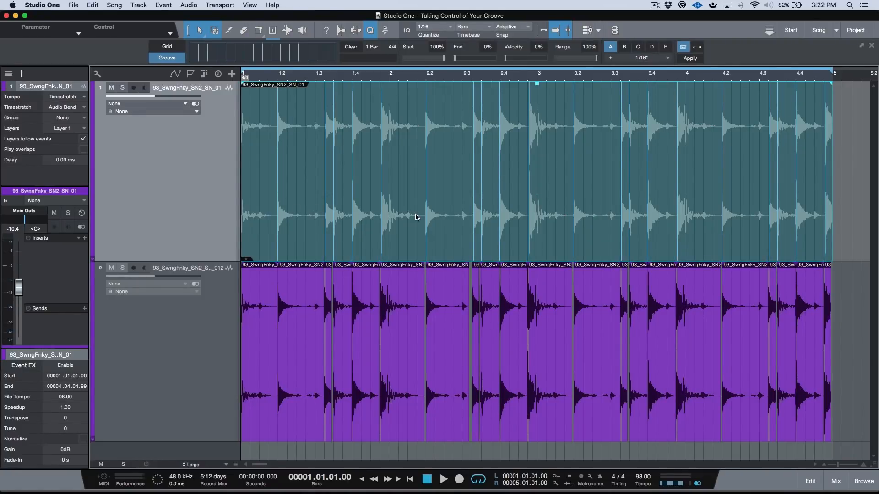
Step: Remove the lower track with the sliced loop and enlarge the remaining loop track
left_click(202, 343)
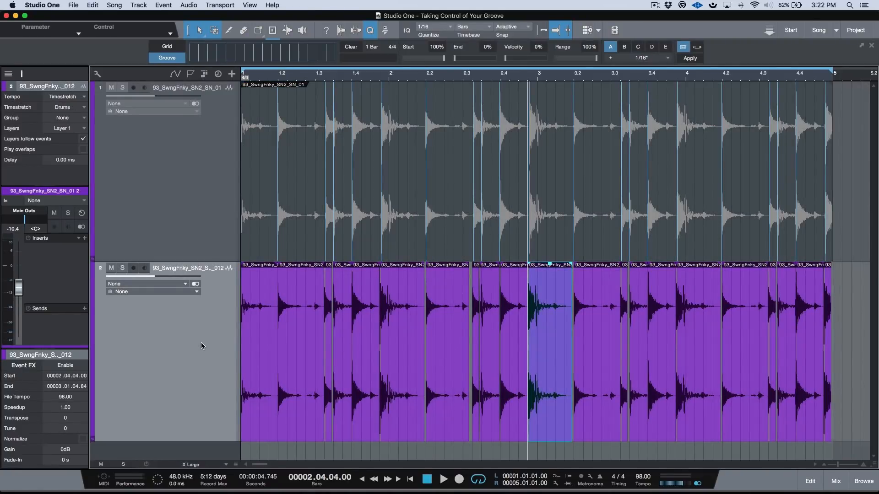
key("shift+t")
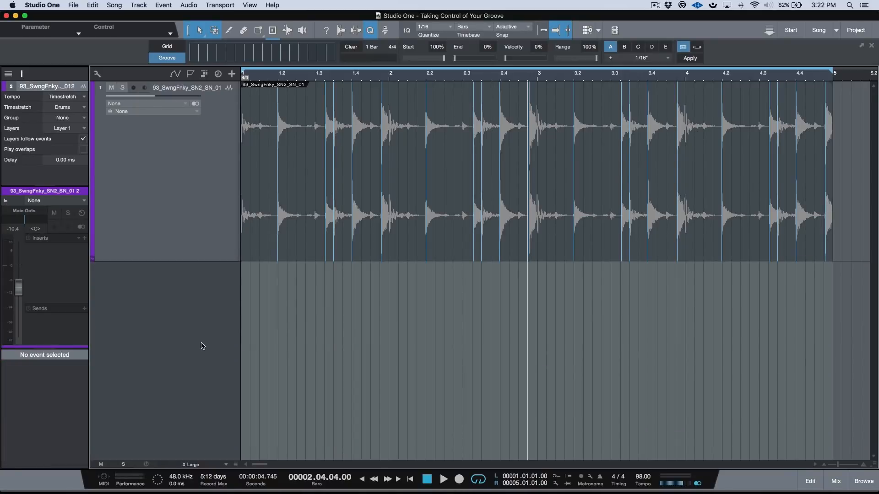
left_click(174, 232)
key("shift+e")
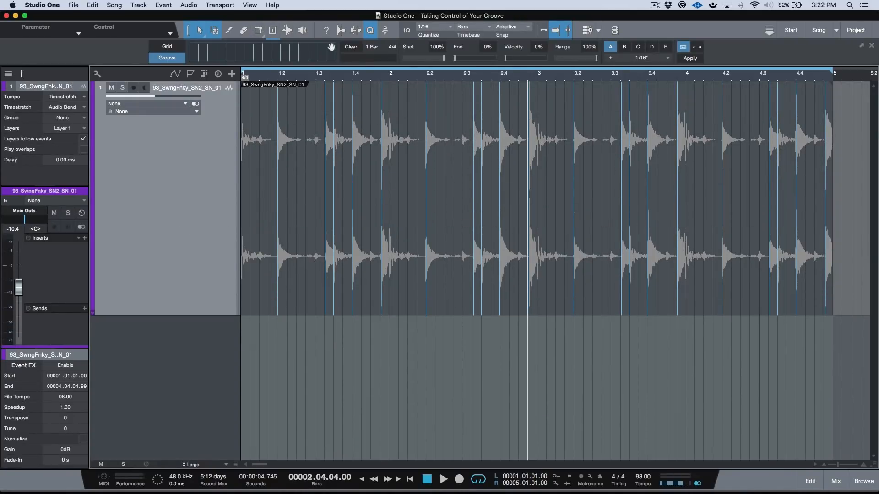
Step: Show the Audio Bend options, select the whole loop event and lower its bend marker threshold to the minimum
left_click(341, 31)
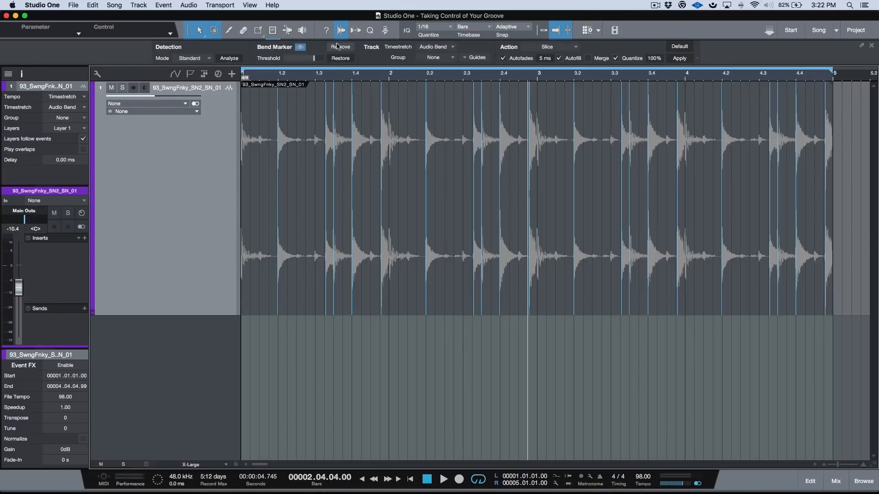
key("7")
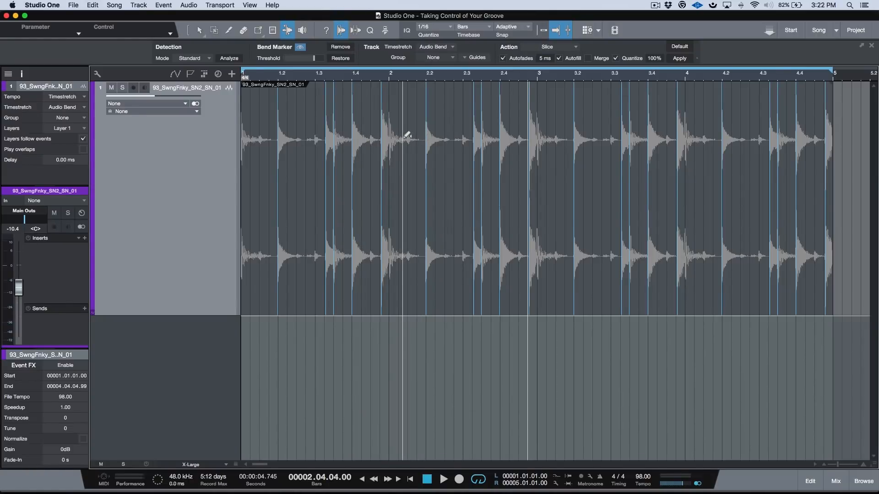
left_click(204, 31)
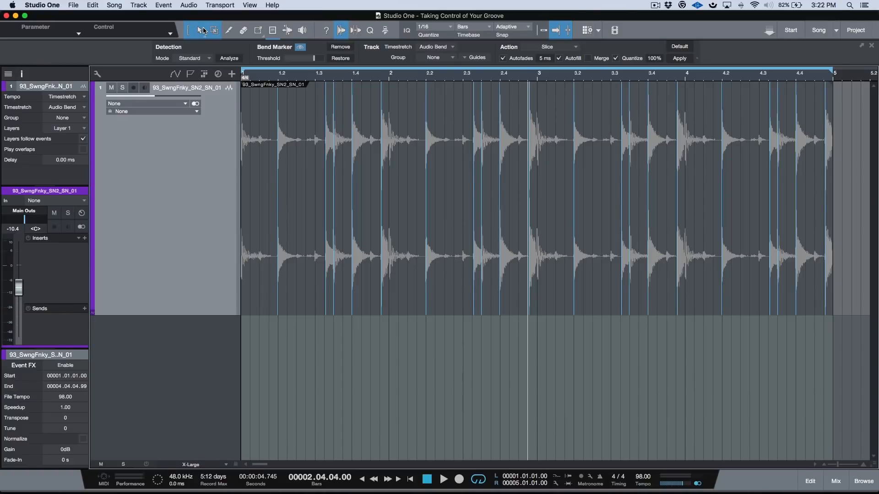
left_click(296, 286)
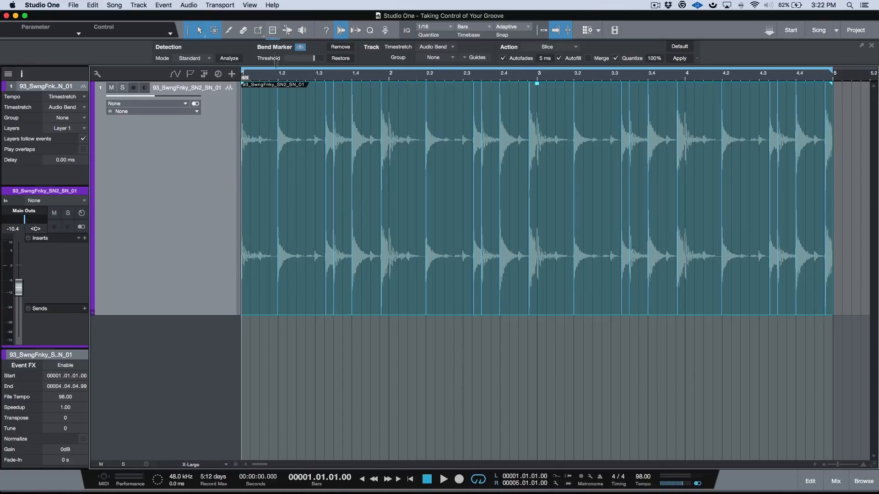
left_click_drag(312, 58, 320, 87)
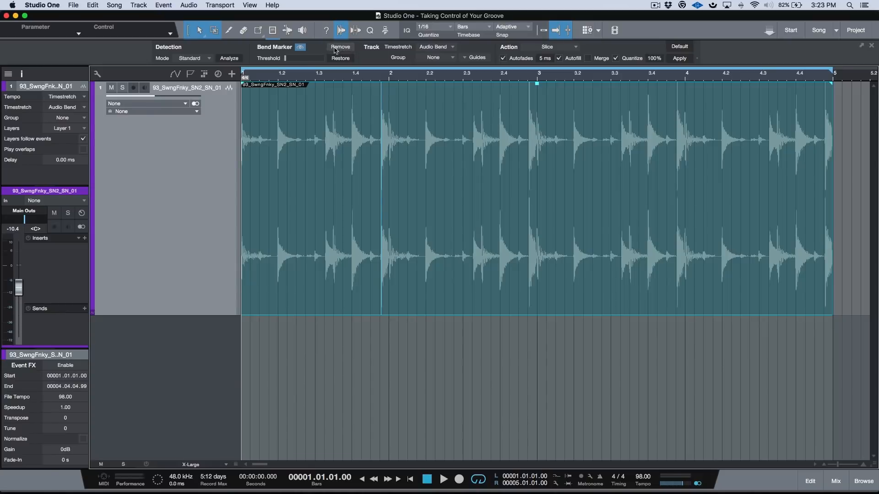
Step: Try hiding and showing the Audio Bend options and the display of the bend markers
left_click(341, 33)
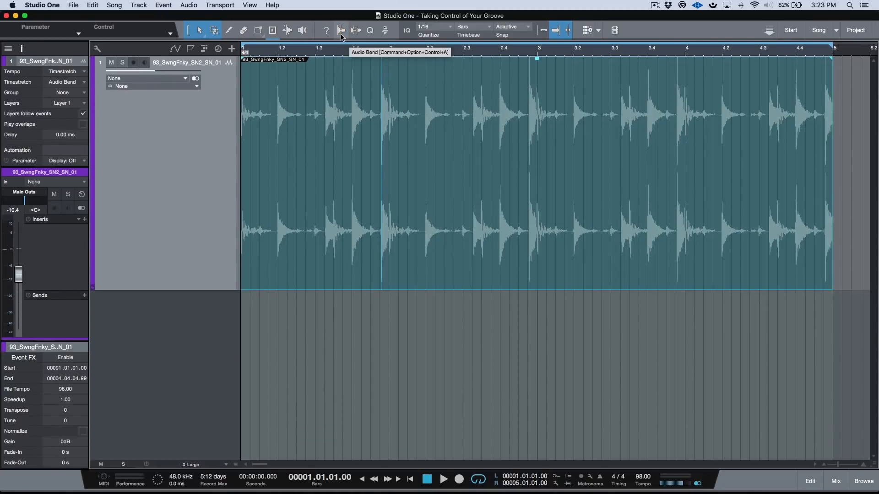
left_click(341, 35)
left_click(301, 48)
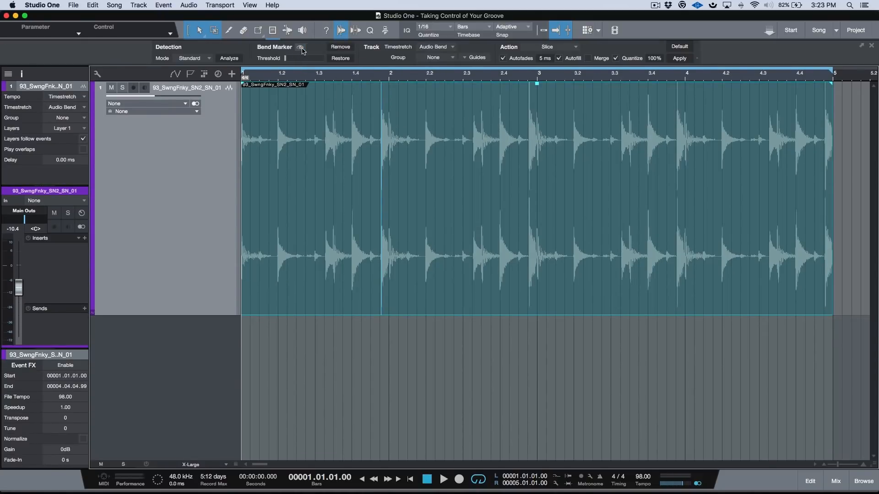
left_click(301, 48)
left_click(301, 49)
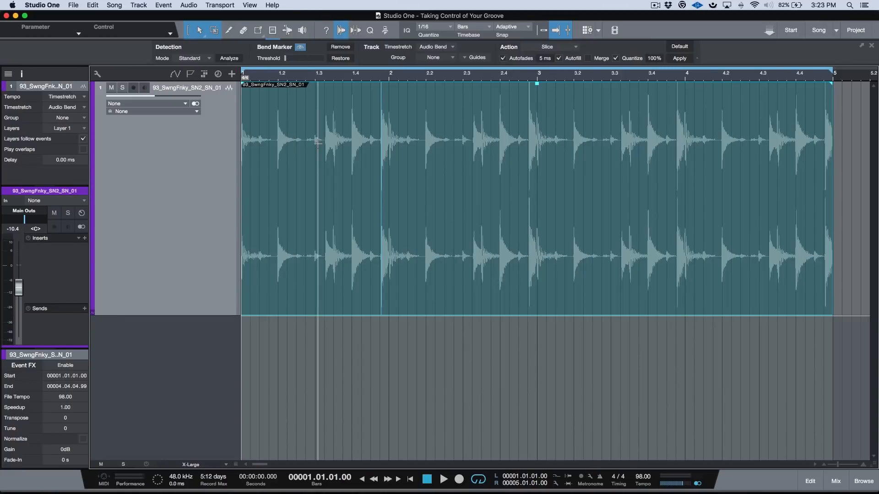
Step: Analyze the loop for transients and raise the bend marker threshold until the main hits are marked
left_click(229, 59)
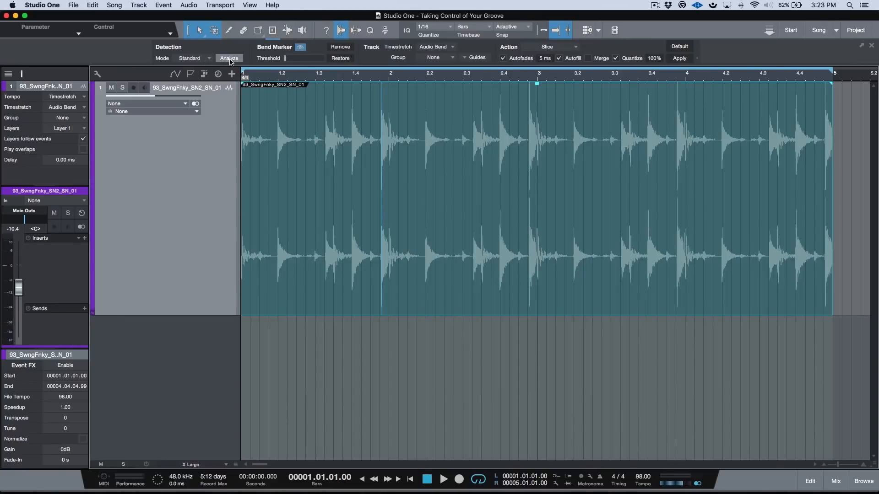
mouse_move(287, 59)
left_mouse_down()
mouse_move(317, 63)
mouse_move(293, 68)
mouse_move(317, 67)
mouse_move(281, 69)
mouse_move(316, 67)
left_mouse_up()
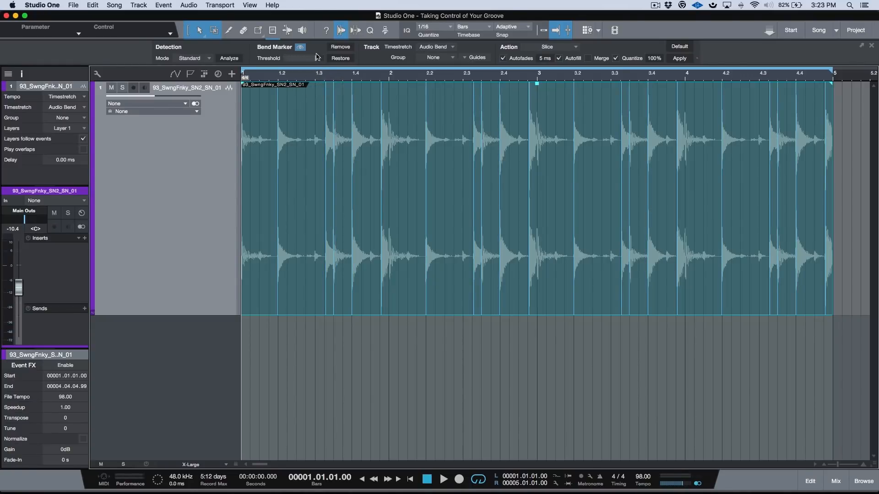
Step: Switch transient detection to Sensitive mode and raise the bend marker threshold to the maximum
left_click(202, 60)
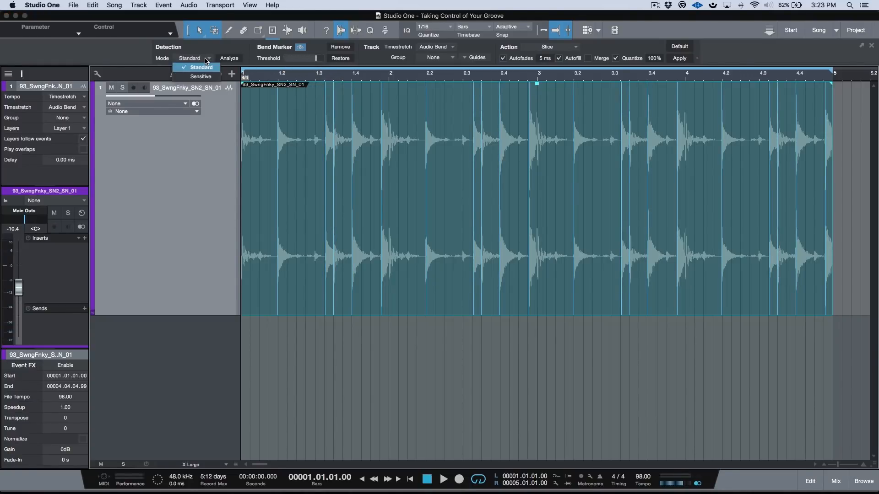
left_click(201, 77)
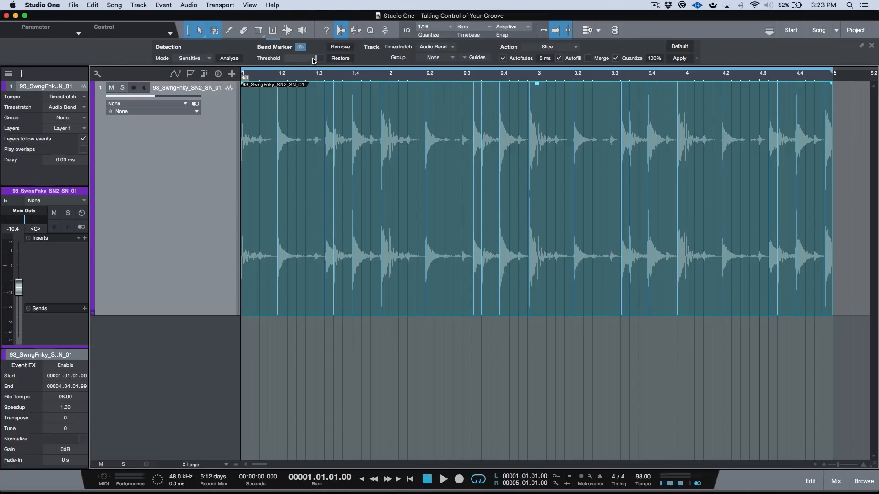
left_click_drag(314, 59, 362, 76)
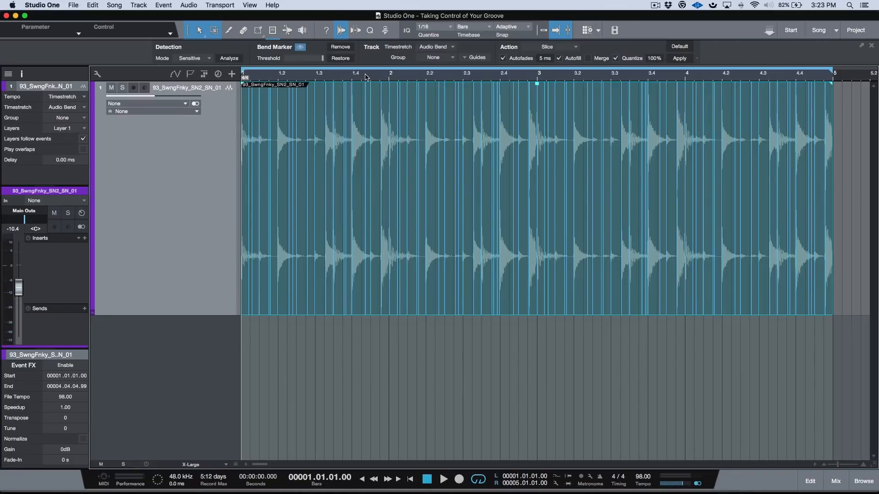
Step: Return detection to Standard mode and analyze the loop again, keeping the threshold at the maximum
left_click(207, 58)
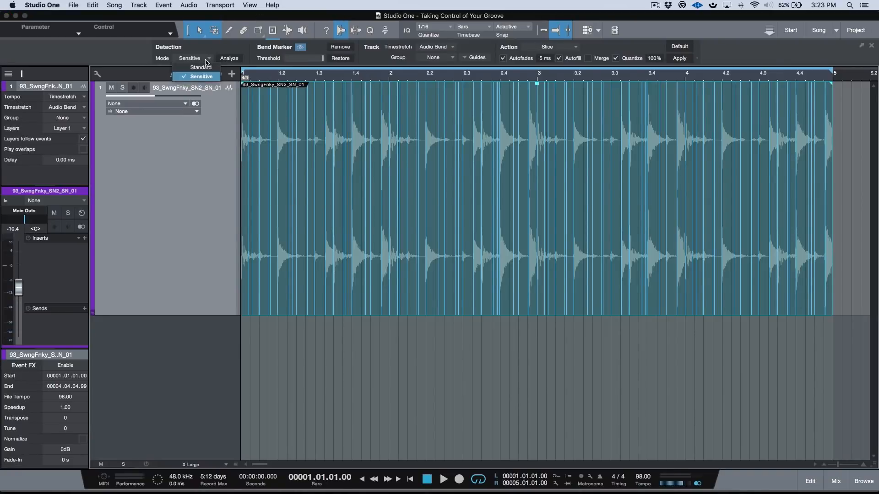
left_click(206, 74)
left_click(229, 58)
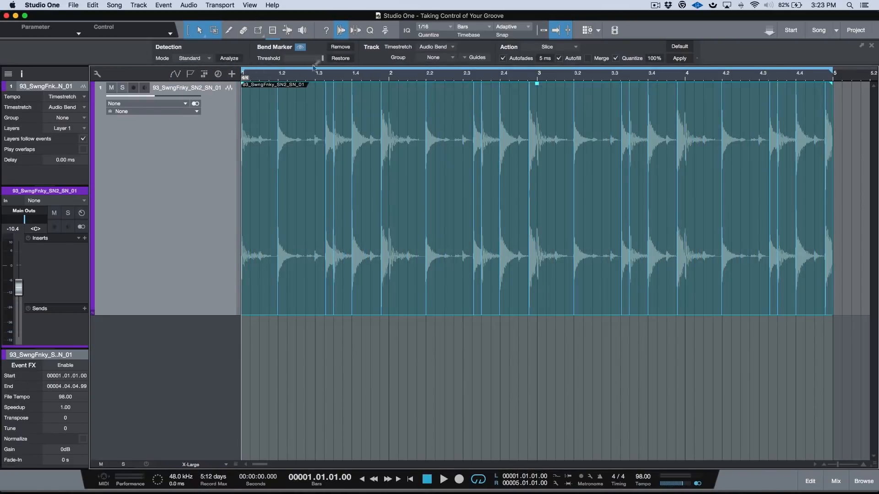
mouse_move(323, 58)
left_mouse_down()
mouse_move(257, 76)
mouse_move(326, 69)
left_mouse_up()
Step: Try moving the bend marker of the hit at 2.2 slightly later with the Bend tool, and undo the move
left_click(288, 30)
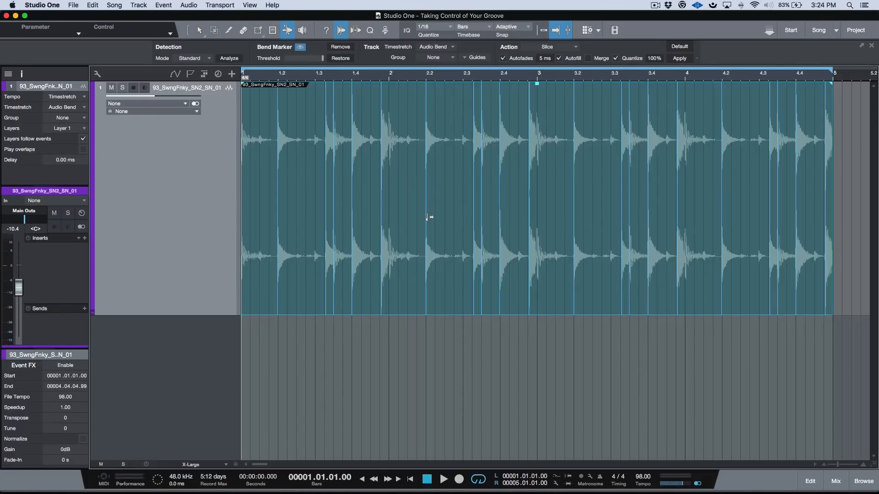
key("ctrl+space")
key("e")
key("e")
key("e")
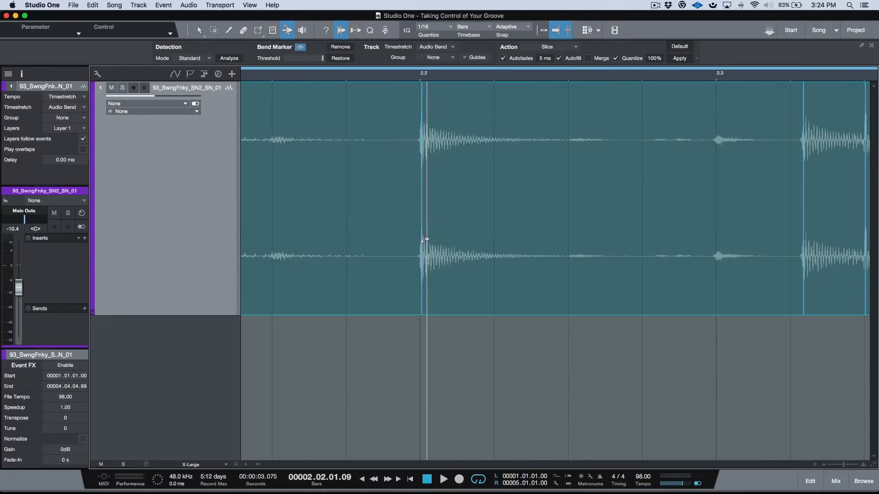
mouse_move(423, 248)
left_mouse_down()
mouse_move(468, 247)
mouse_move(403, 249)
mouse_move(476, 251)
mouse_move(441, 250)
left_mouse_up()
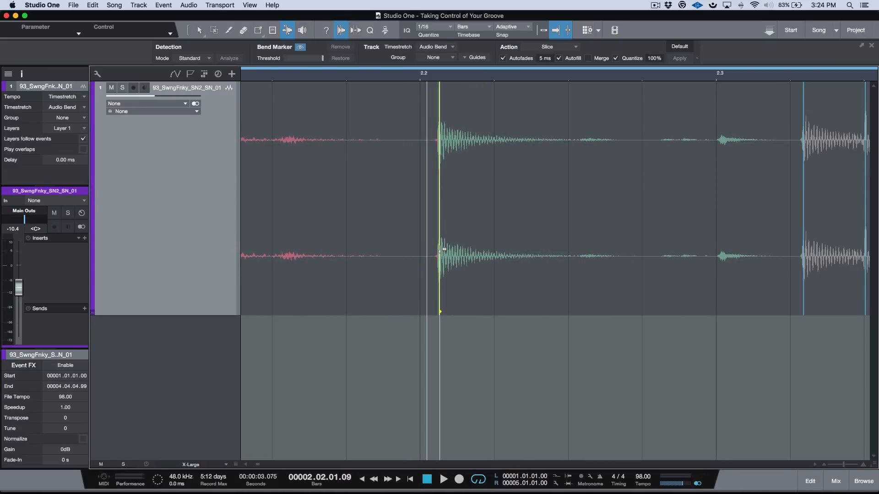
key("super+z")
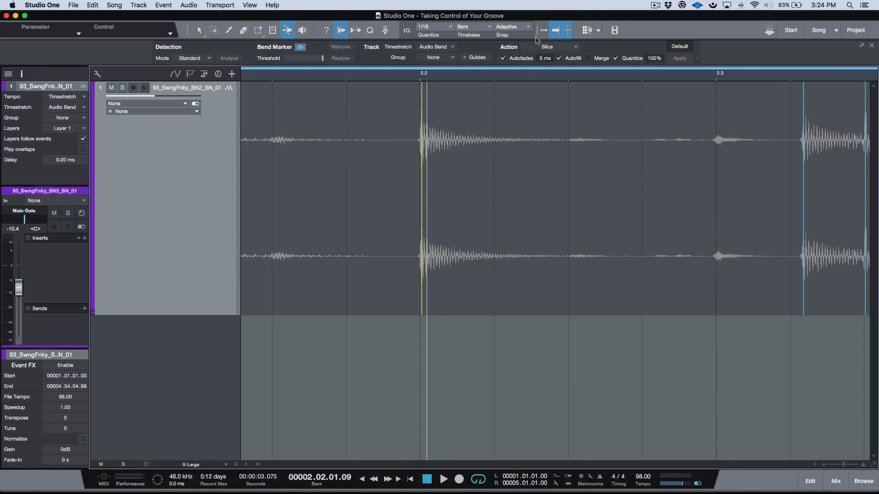
Step: Turn on snap and try stretching the hit at 2.2 later and back with its bend marker
left_click(543, 30)
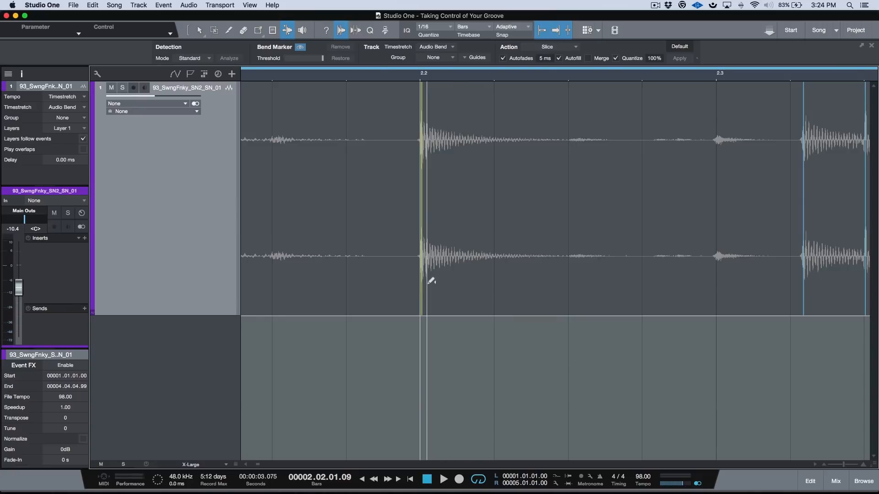
mouse_move(423, 290)
left_mouse_down()
mouse_move(569, 281)
mouse_move(480, 290)
left_mouse_up()
mouse_move(471, 291)
left_mouse_down()
mouse_move(484, 290)
mouse_move(436, 289)
left_mouse_up()
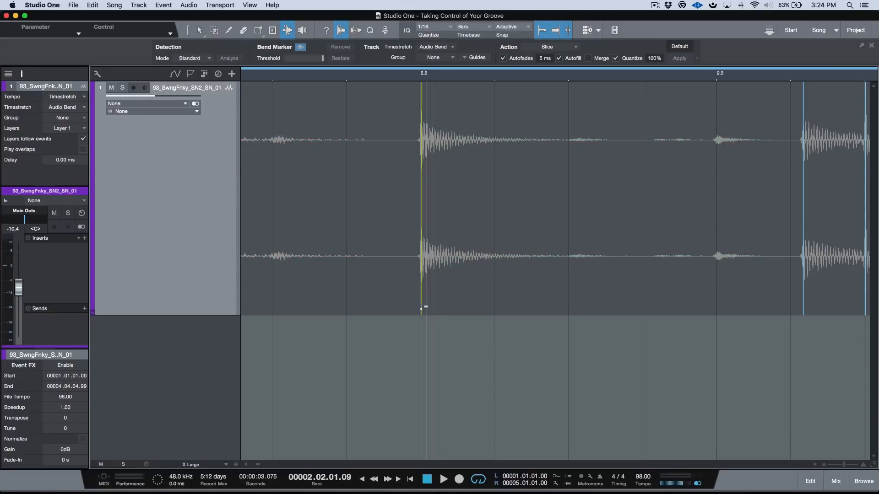
mouse_move(421, 311)
left_mouse_down()
mouse_move(517, 307)
mouse_move(399, 312)
mouse_move(461, 308)
mouse_move(476, 295)
left_mouse_up()
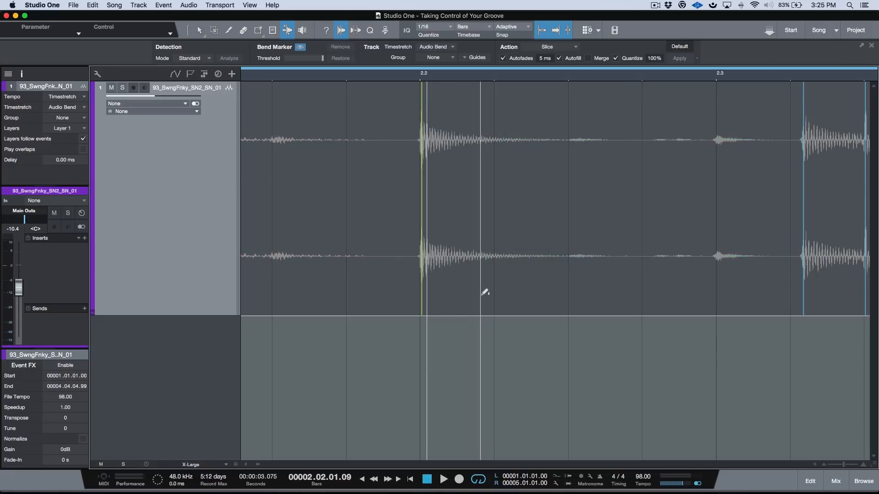
Step: Try shifting the bend markers at 3.2 and 4.2 and the one just after 4.3 away from their original timing
key("w")
key("w")
key("w")
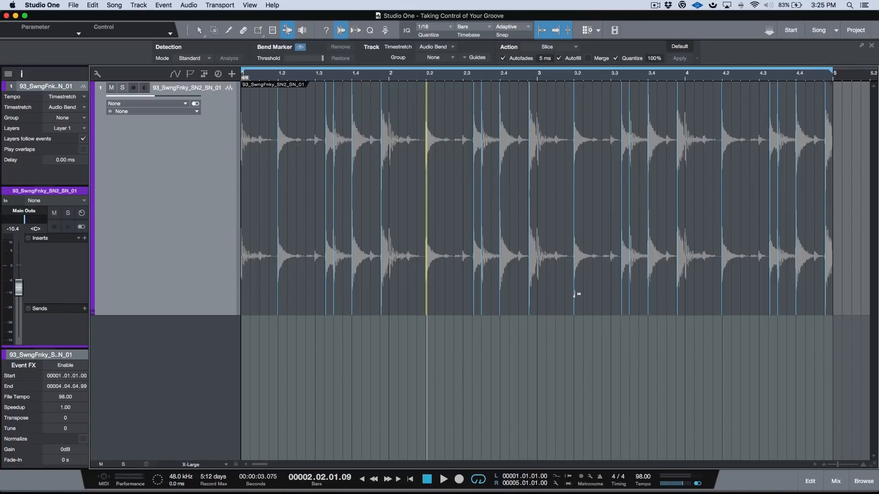
left_click_drag(574, 294, 573, 297)
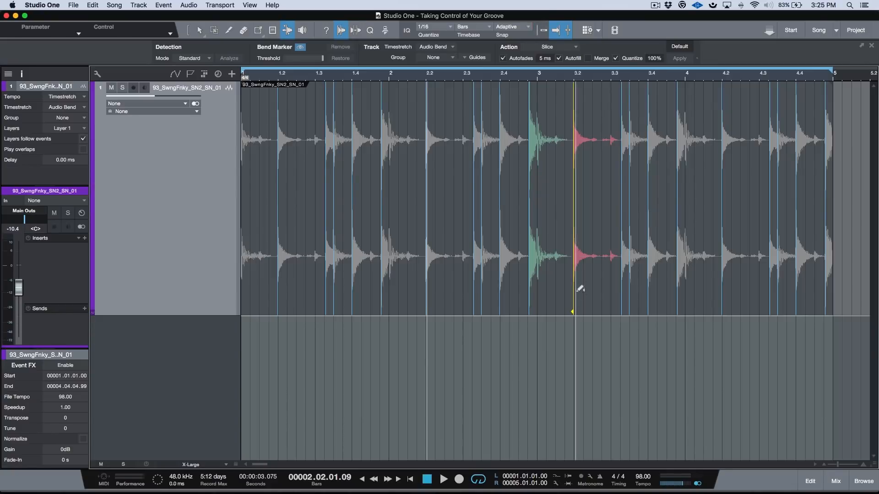
mouse_move(574, 298)
left_mouse_down()
mouse_move(589, 300)
mouse_move(572, 307)
mouse_move(600, 306)
mouse_move(582, 303)
left_mouse_up()
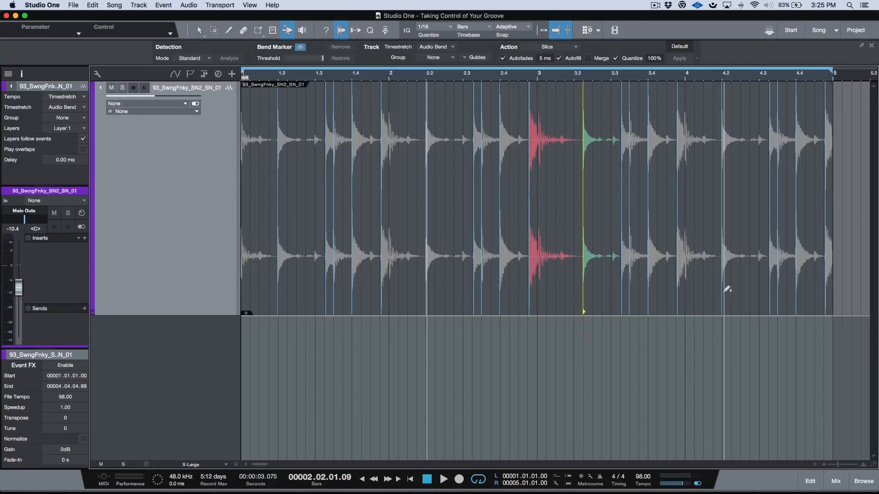
mouse_move(723, 303)
left_mouse_down()
mouse_move(733, 301)
mouse_move(720, 307)
left_mouse_up()
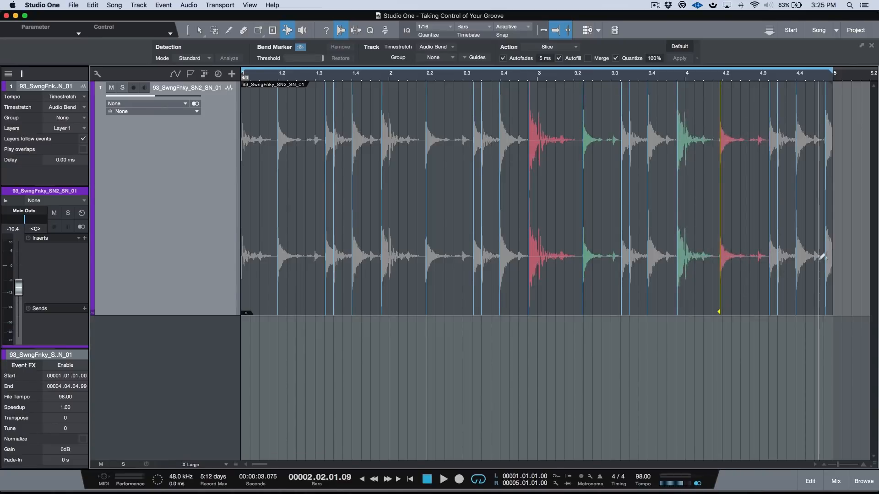
left_click_drag(778, 298, 782, 297)
Step: Undo all the individual bend marker moves and select the whole loop event with the Arrow tool
key("super+z")
key("super+z")
key("super+z")
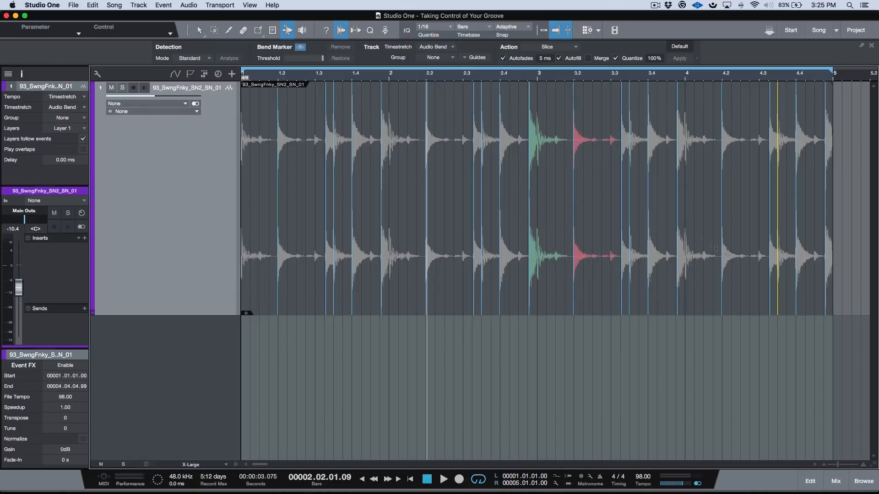
key("1")
left_click(445, 255)
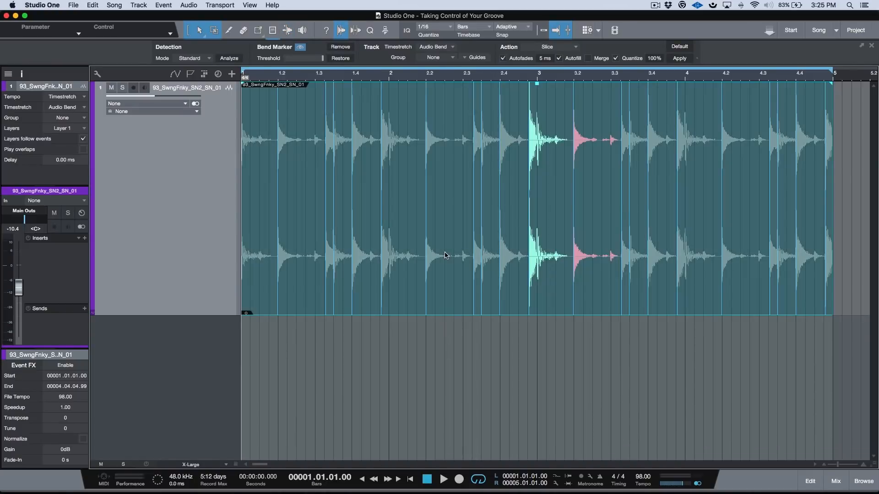
key("super+z")
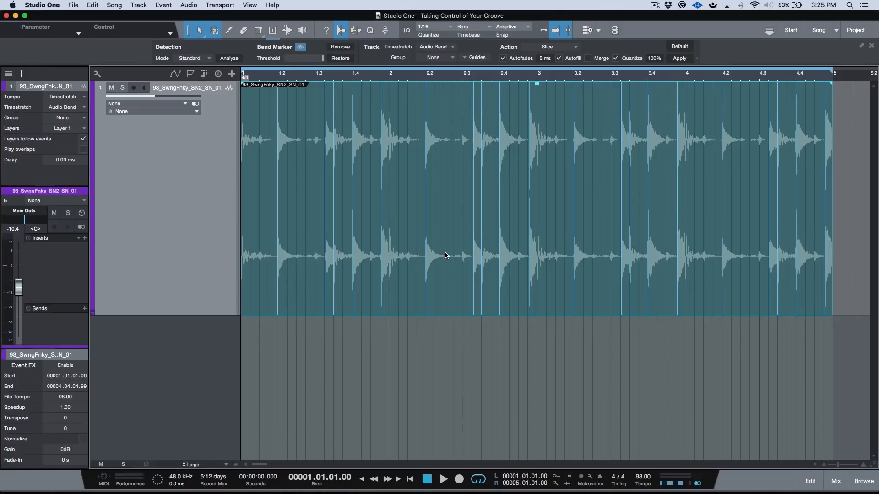
Step: Quantize the loop to 1/16, turn on snap and shift the bend markers from 2.3 to 3.4 together slightly earlier with the Bend tool
key("7")
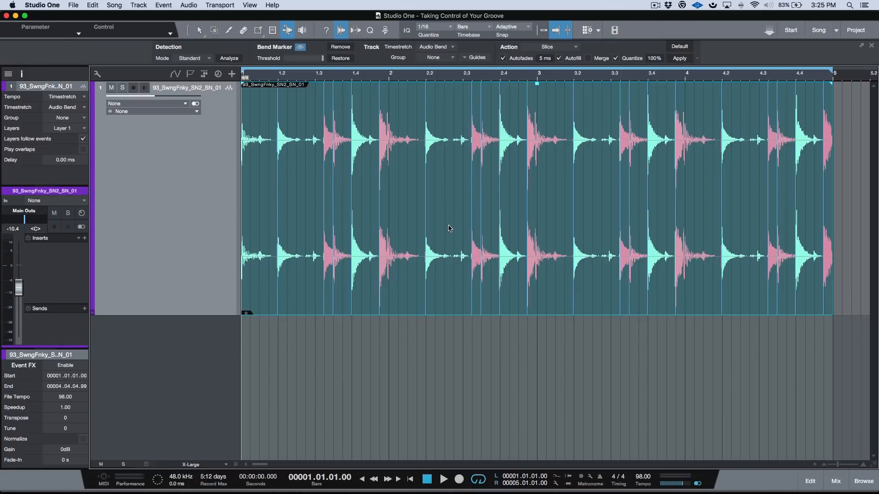
mouse_move(453, 227)
left_mouse_down()
mouse_move(650, 221)
mouse_move(722, 229)
mouse_move(519, 254)
mouse_move(686, 238)
mouse_move(661, 243)
mouse_move(651, 266)
mouse_move(641, 266)
mouse_move(649, 267)
left_mouse_up()
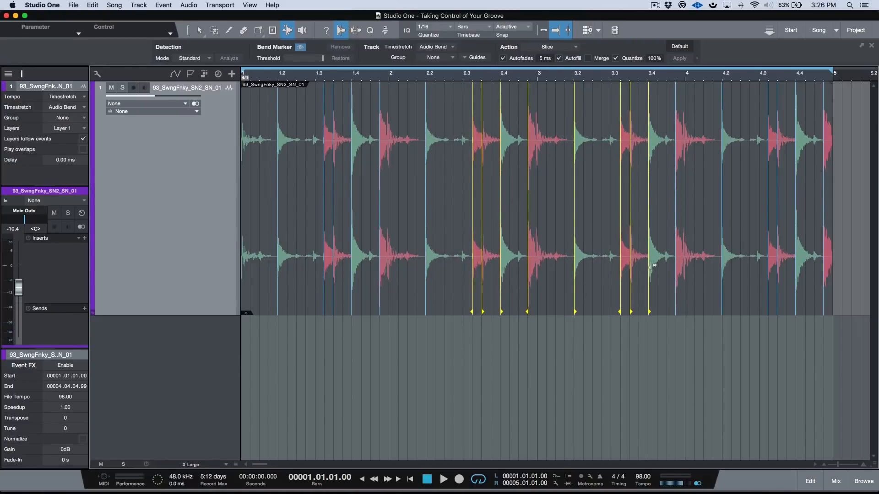
key("n")
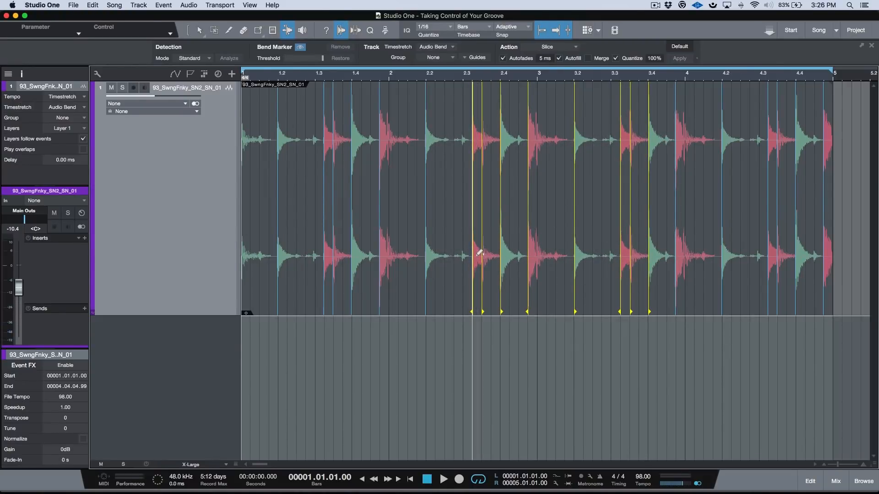
mouse_move(473, 270)
left_mouse_down()
mouse_move(438, 261)
mouse_move(478, 270)
mouse_move(456, 270)
mouse_move(476, 270)
mouse_move(467, 266)
left_mouse_up()
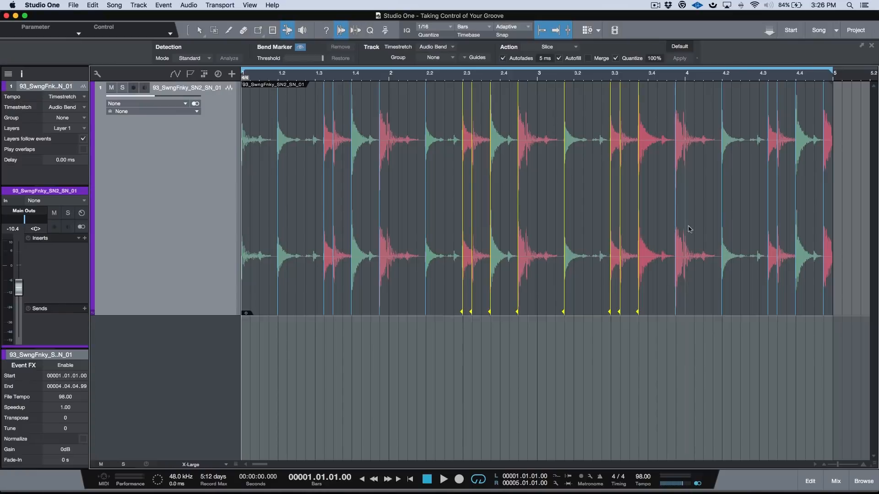
Step: Select the bend markers from 2.2 to 4.2 and snap the marker of the hit at 2.2 onto its gridline
left_click_drag(738, 226, 416, 276)
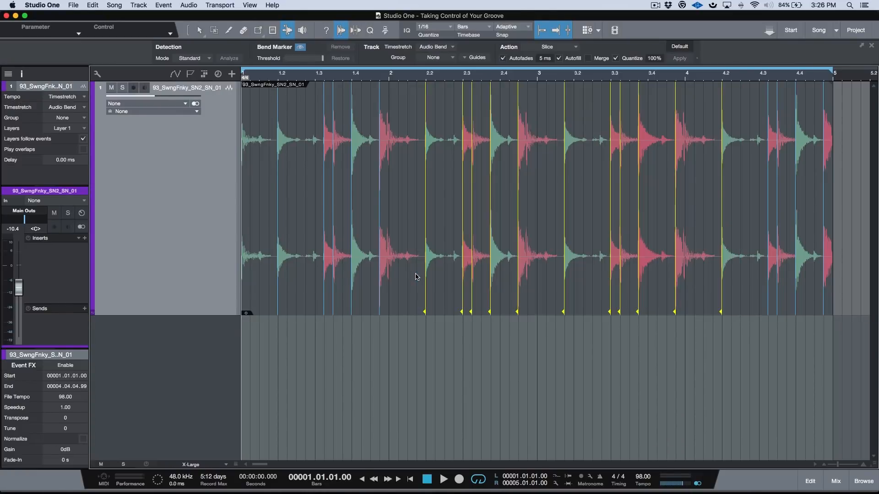
left_click(425, 246)
key("e")
key("e")
key("e")
key("e")
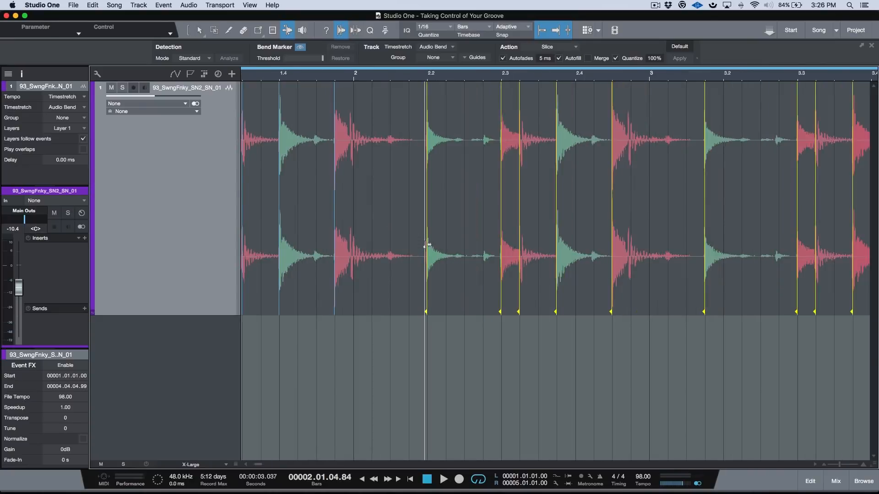
key("e")
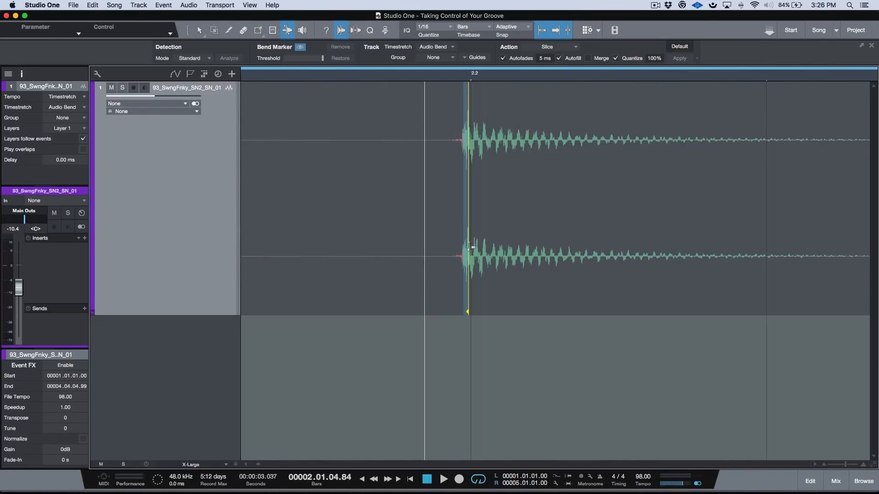
left_click_drag(473, 247, 475, 247)
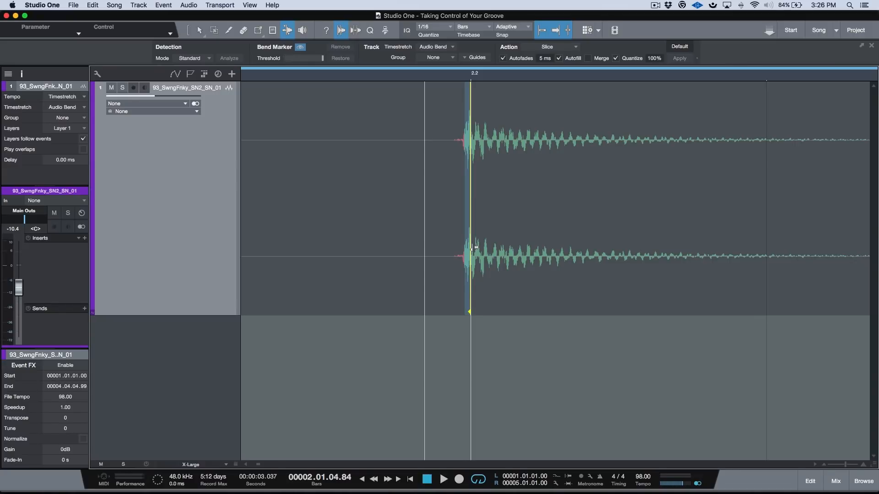
key("w")
key("w")
key("w")
key("w")
key("w")
key("w")
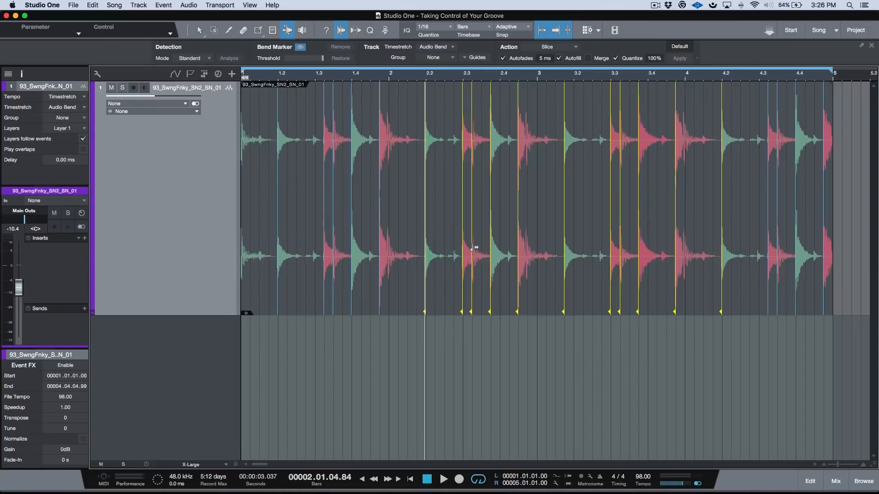
left_click(472, 248)
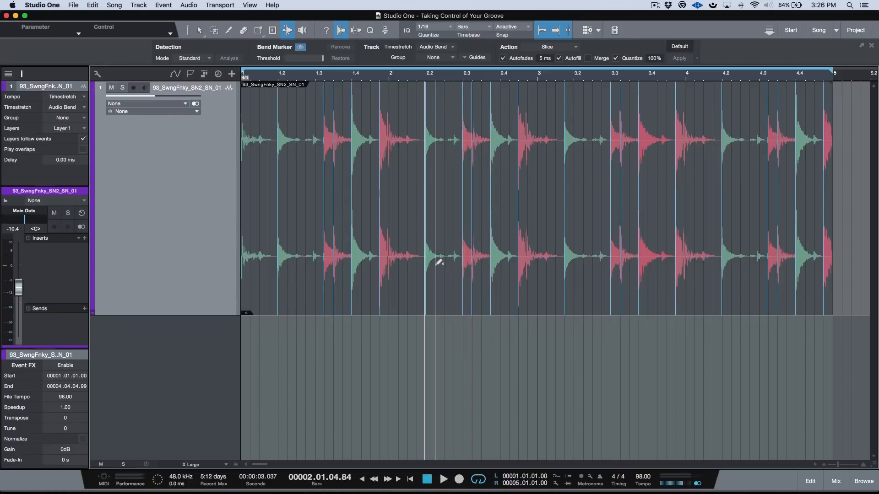
Step: Select the whole loop event, analyze its transients again and return the bend marker threshold to 100%
left_click_drag(446, 249, 314, 256)
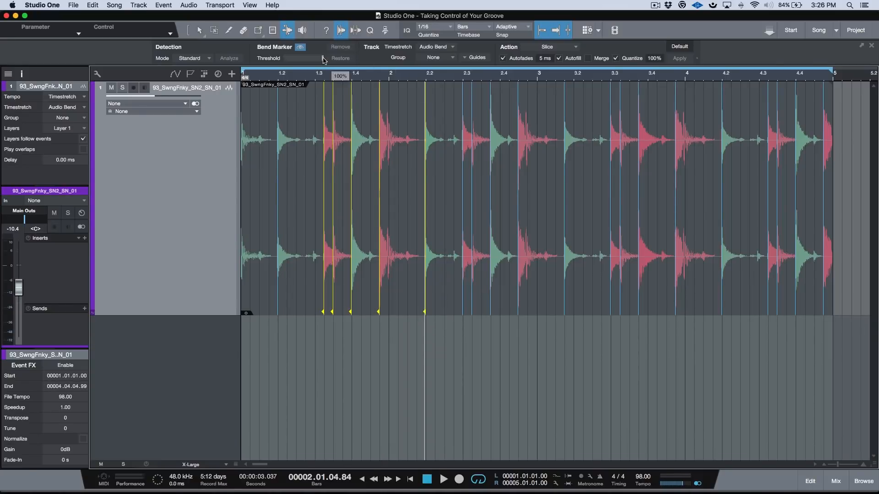
left_click_drag(323, 58, 302, 58)
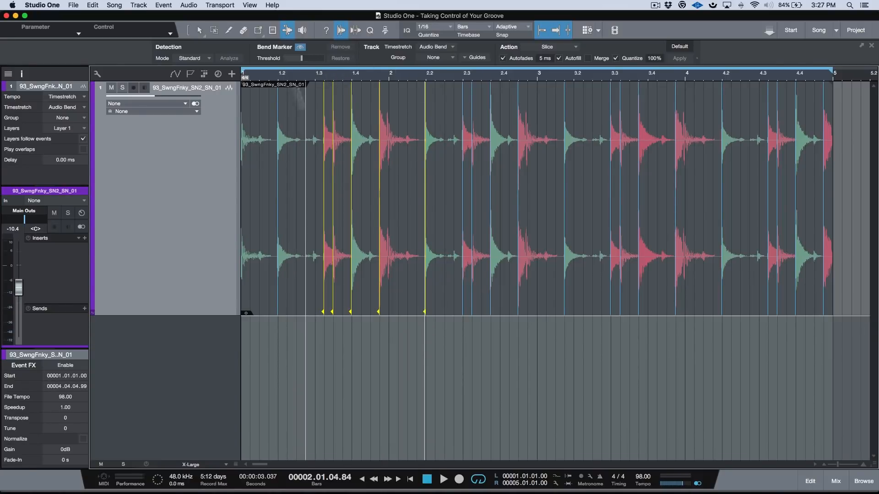
double_click(233, 133)
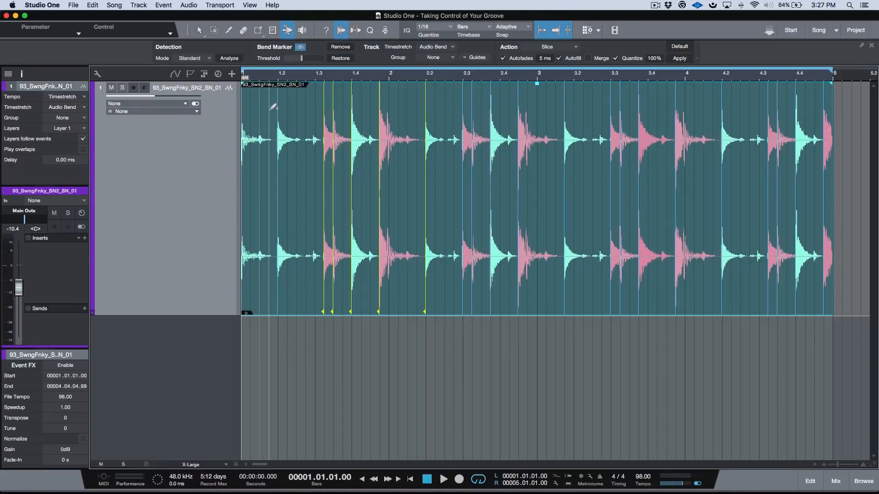
left_click(229, 58)
left_click_drag(301, 58, 378, 62)
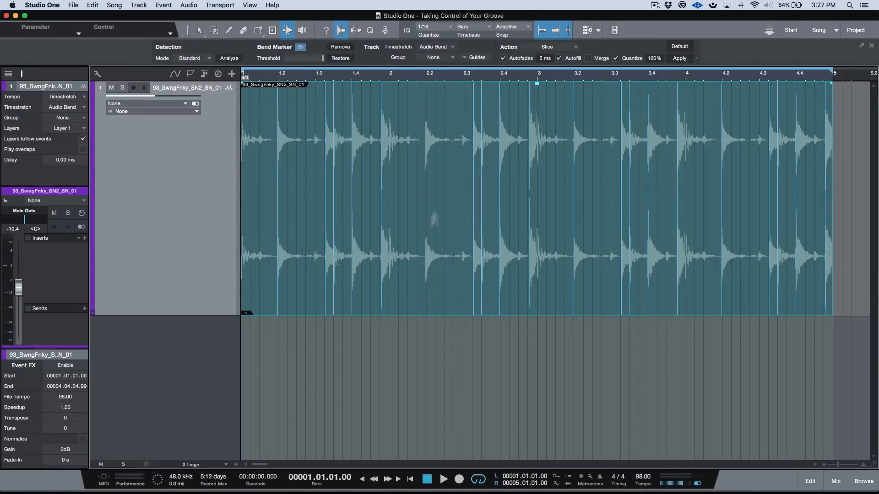
Step: Set the transient detection mode to Sensitive and lower the bend marker threshold to add markers on quieter hits
left_click(205, 58)
left_click(201, 77)
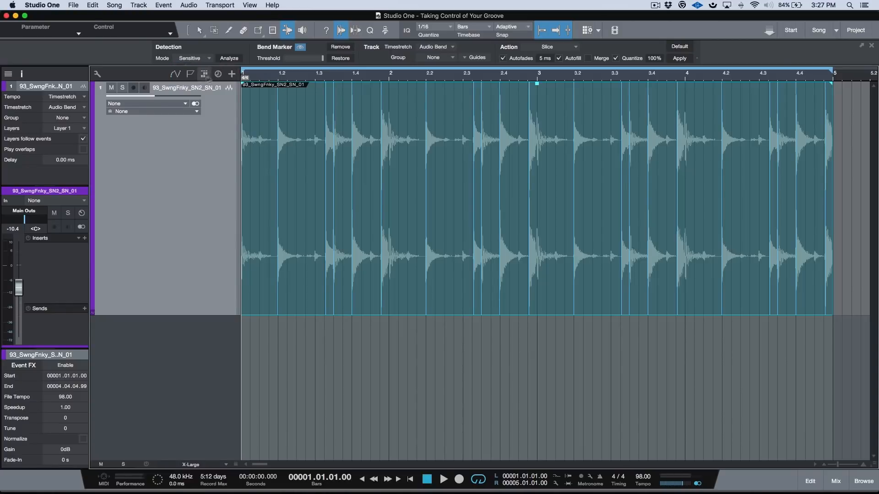
mouse_move(319, 61)
left_mouse_down()
mouse_move(281, 63)
mouse_move(312, 61)
left_mouse_up()
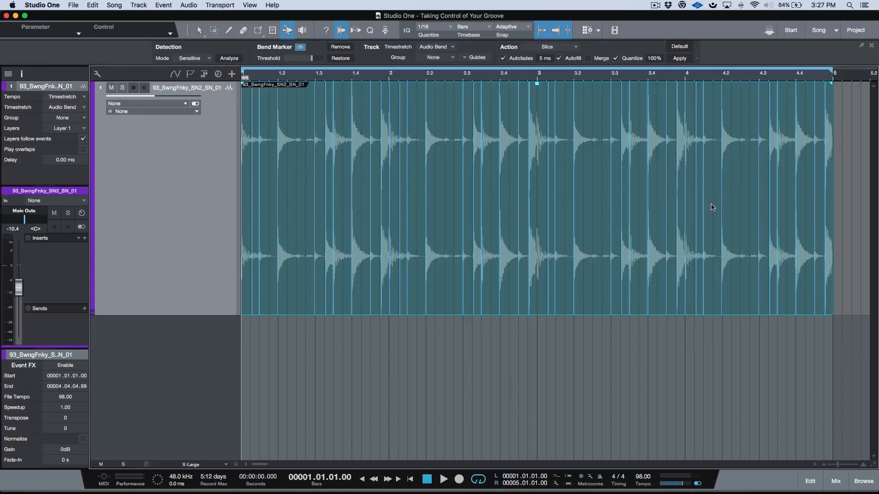
Step: Turn off snap and delete the two extra bend markers between 4 and 4.2 and the first one between 2 and 2.2
left_click_drag(710, 206, 696, 210)
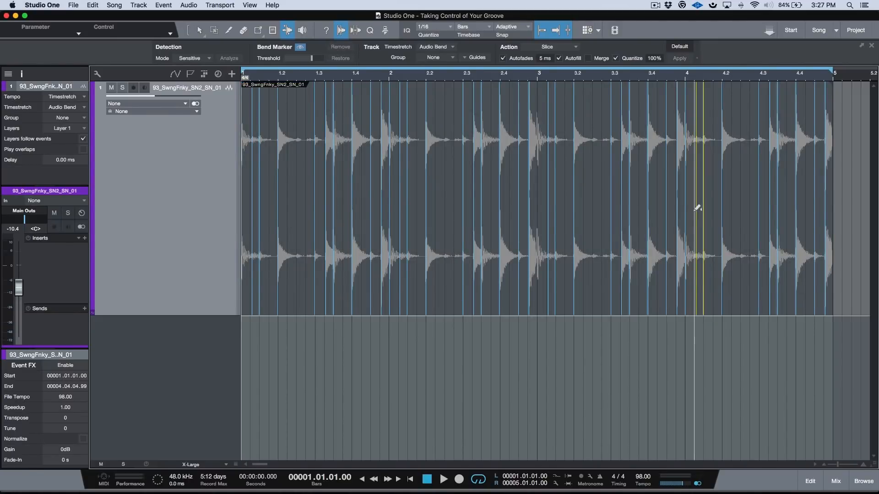
key("n")
key("Delete")
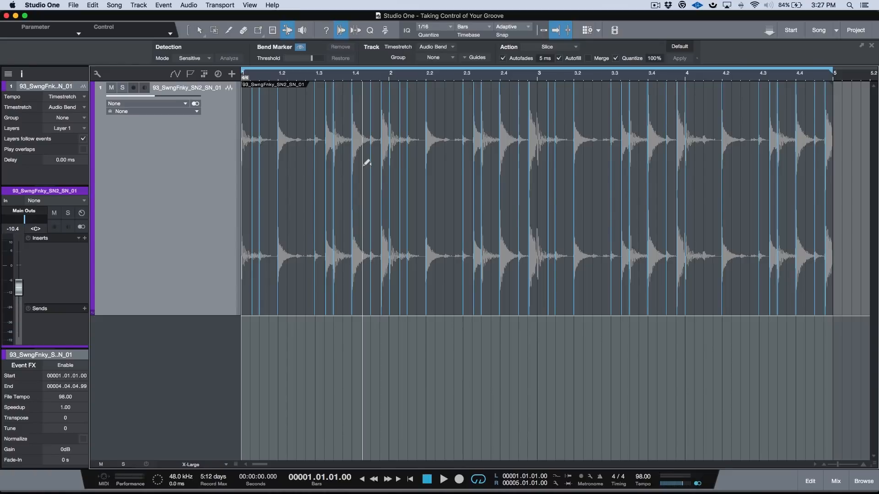
left_click_drag(344, 168, 435, 165)
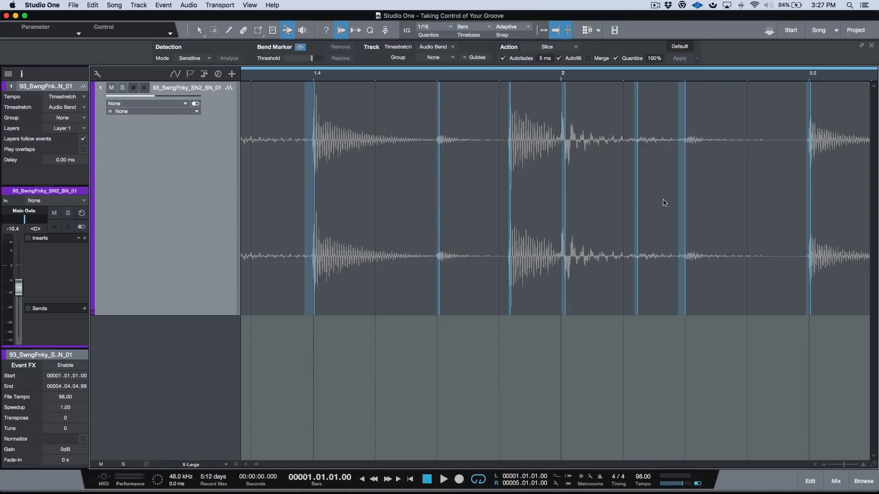
left_click_drag(663, 202, 611, 217)
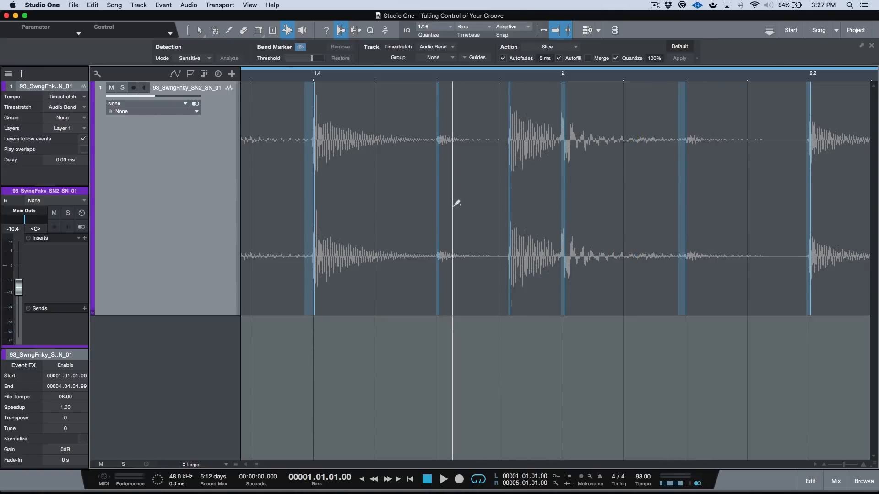
Step: Delete the two extra bend markers between 3 and 3.2
scroll(637, 192, "right", 2)
scroll(638, 192, "right", 6)
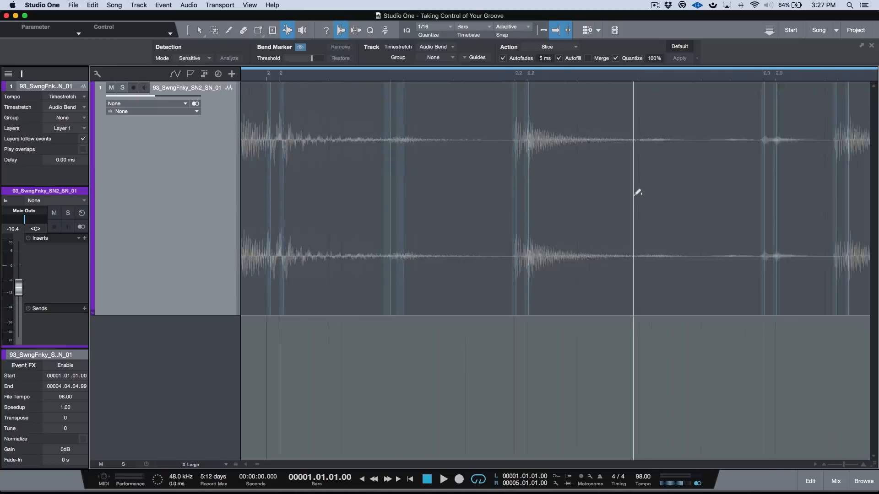
scroll(638, 192, "right", 3)
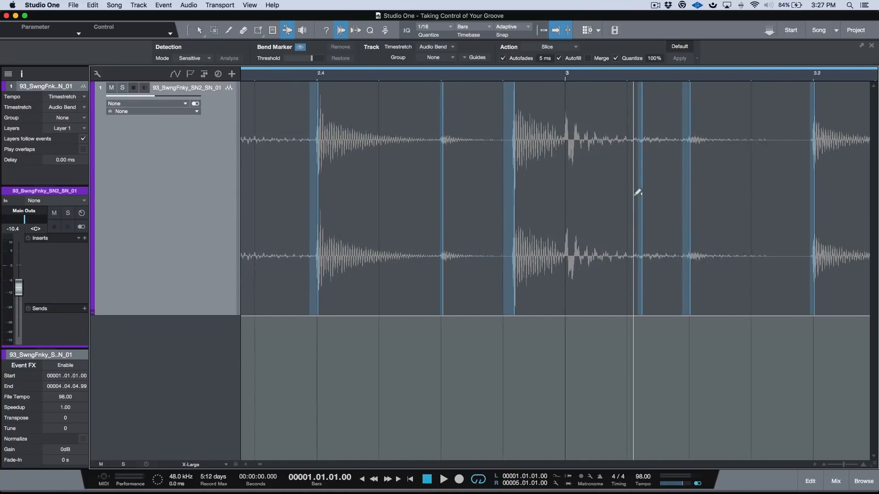
left_click_drag(659, 190, 552, 223)
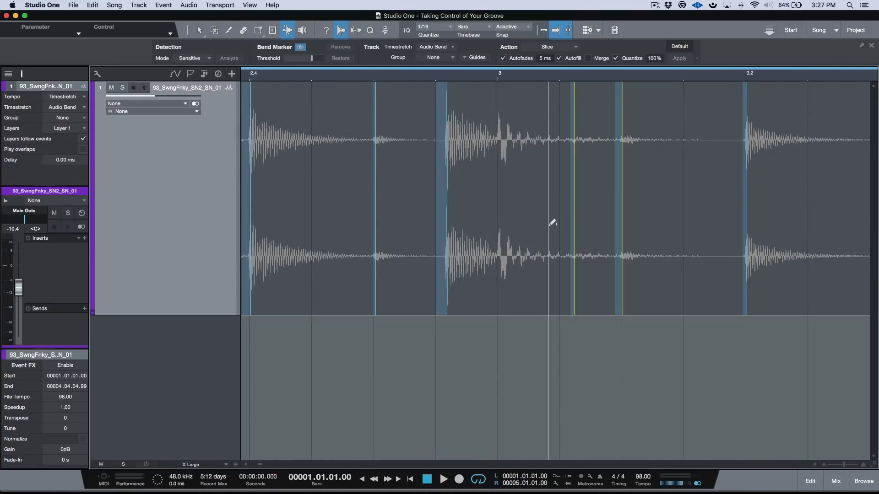
key("Delete")
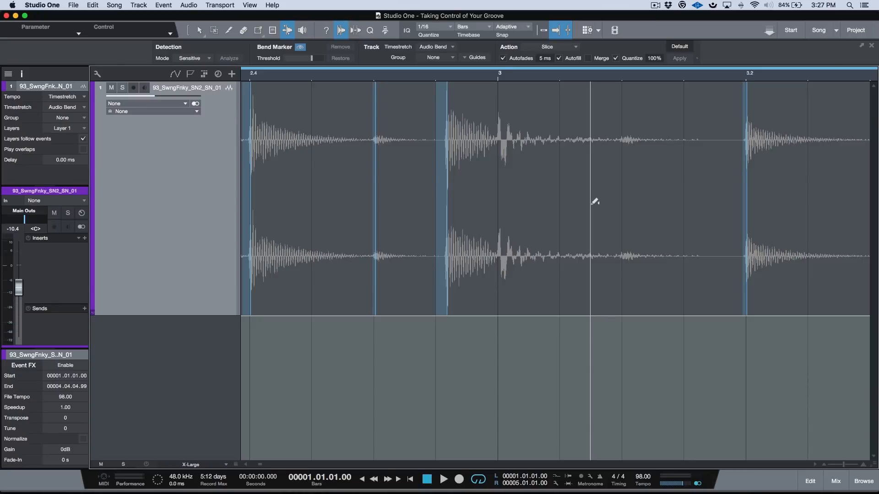
key("w")
key("w")
key("w")
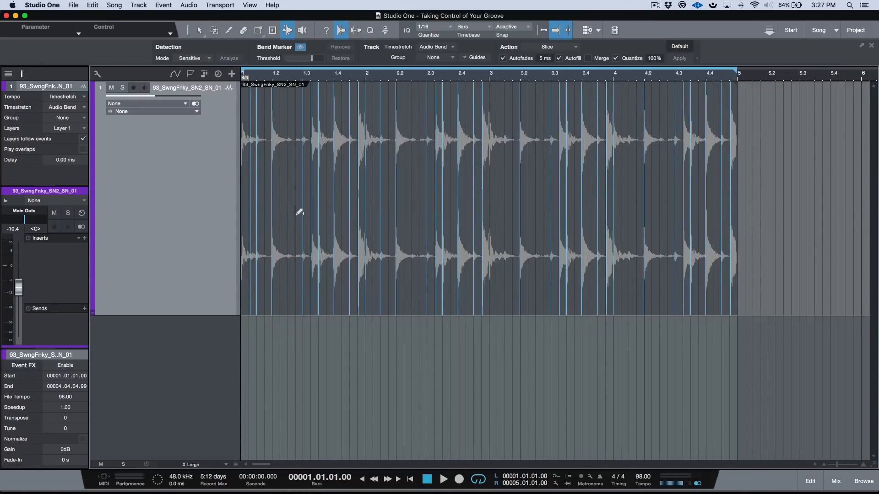
Step: Select the whole loop event and quantize it to the 1/16 grid
left_click(351, 207, "super")
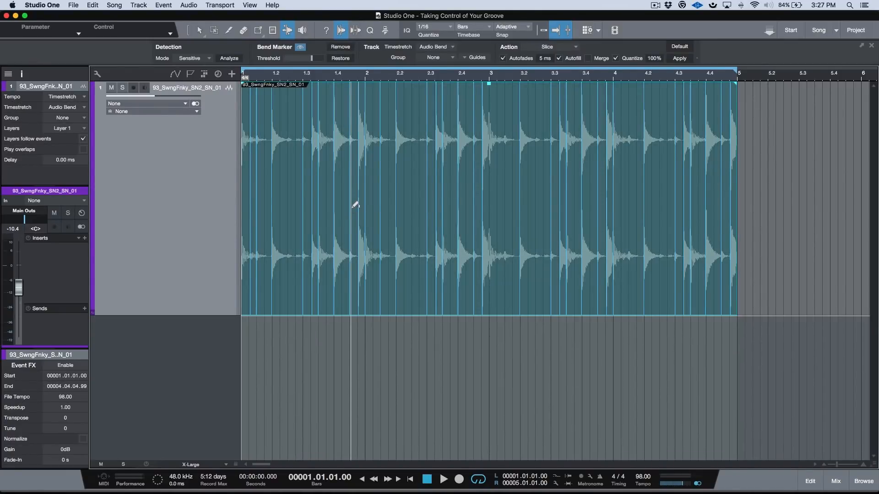
key("q")
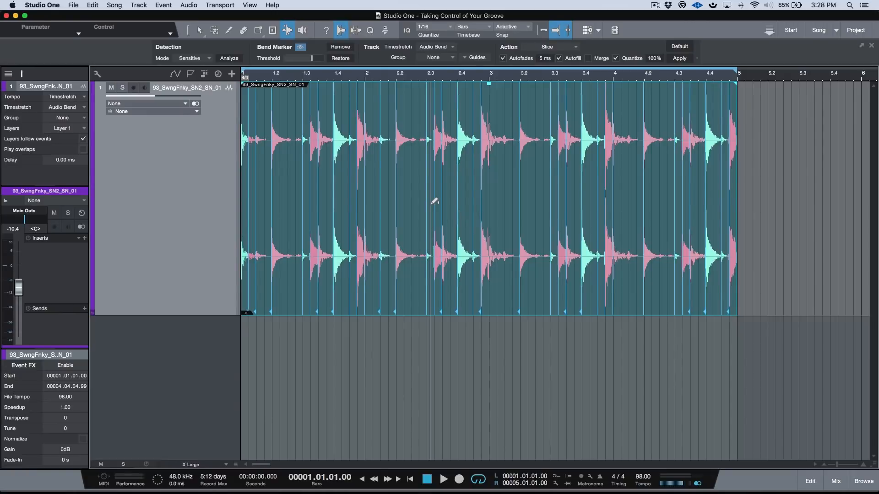
Step: Select the bend markers from just after 1.4 to just before 3 and shift them together slightly earlier
left_click(420, 182)
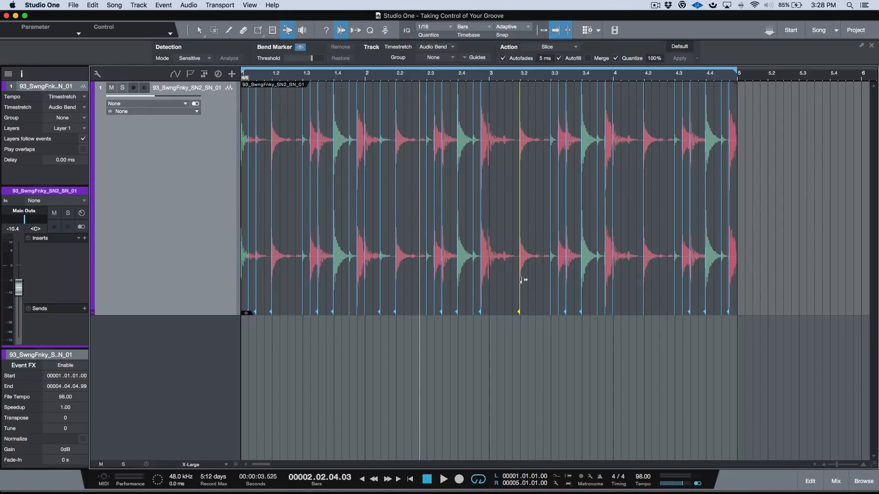
left_click_drag(521, 280, 346, 294)
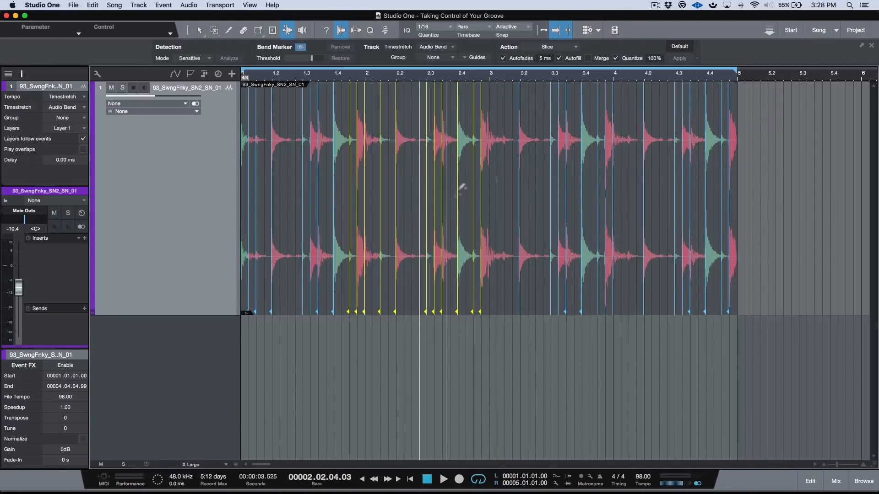
mouse_move(481, 221)
left_mouse_down()
mouse_move(490, 220)
mouse_move(481, 225)
left_mouse_up()
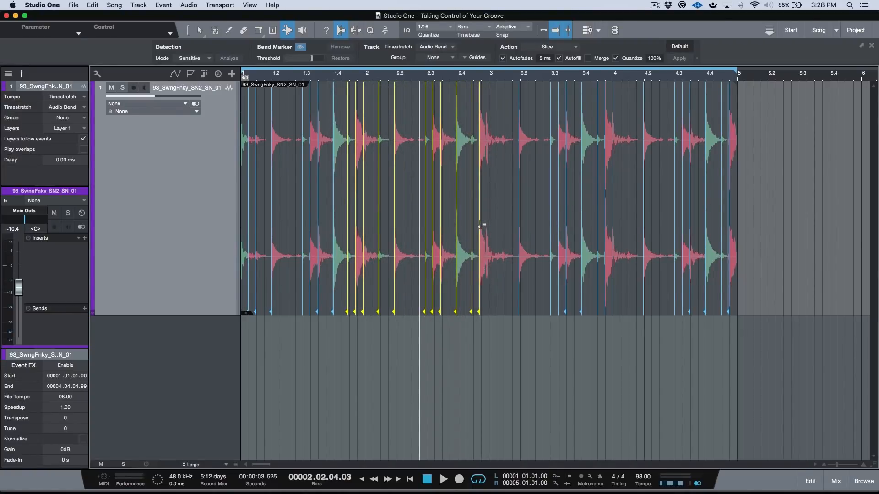